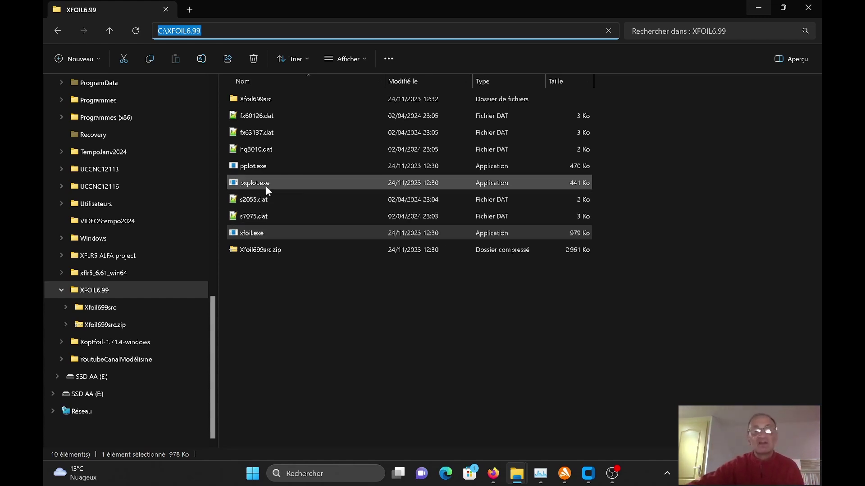
# - Open s2055.dat from the XFOIL6.99 folder, decline the editor update, and examine the airfoil coordinate list from beginning to end
pyautogui.doubleClick(255, 198)
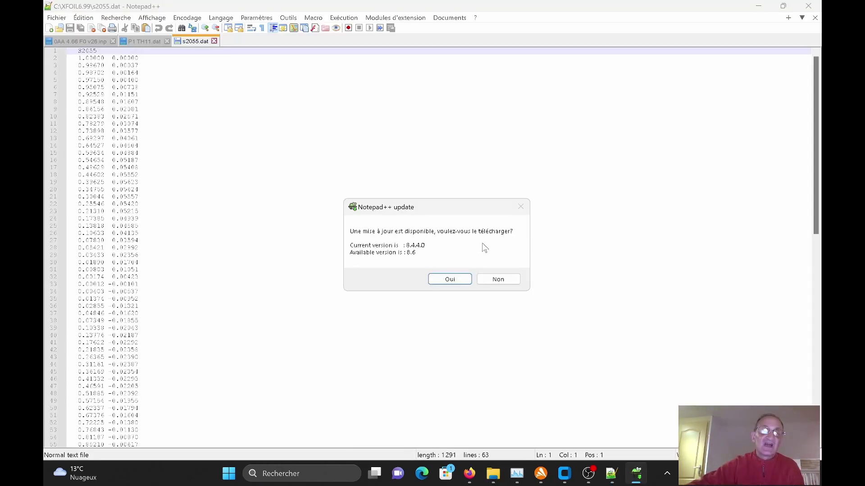
pyautogui.click(497, 279)
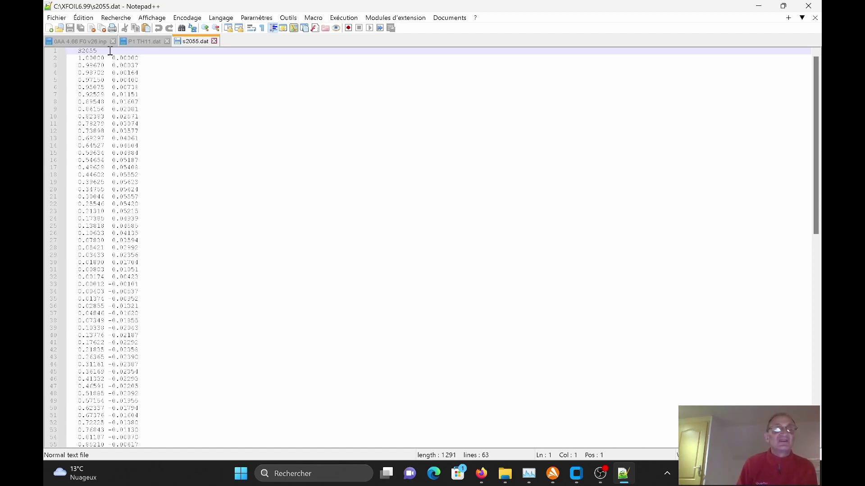
pyautogui.scroll(-4, 143, 71)
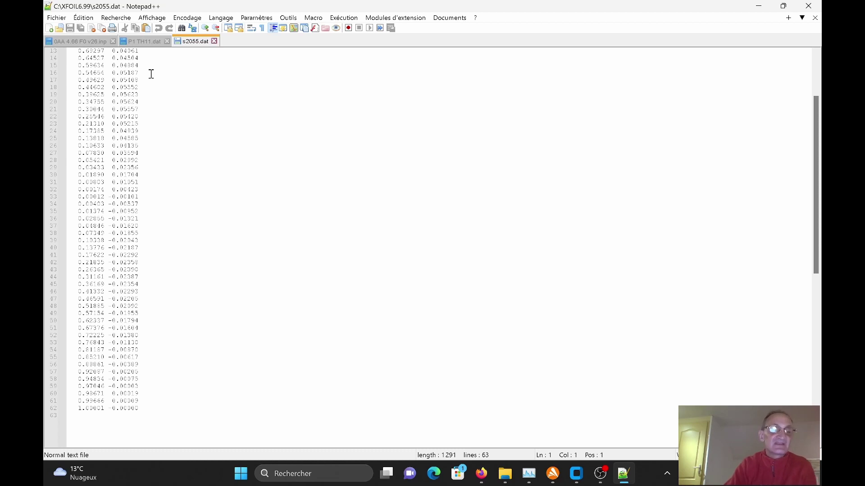
pyautogui.scroll(4, 275, 197)
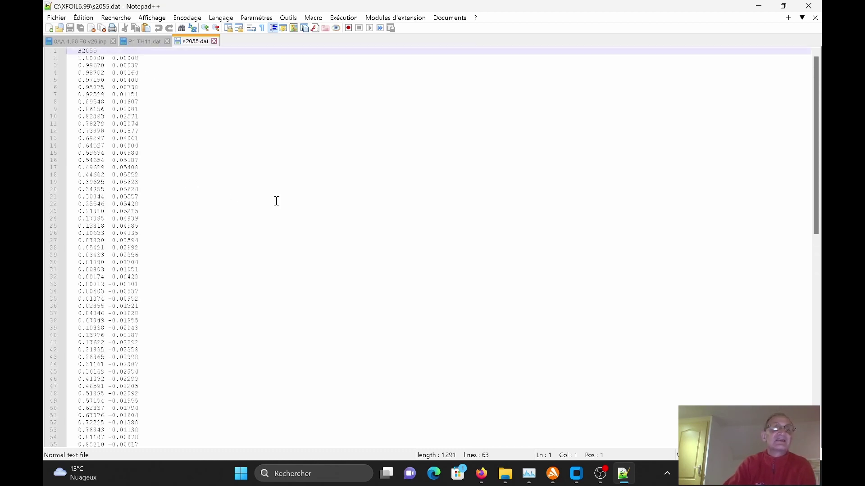
pyautogui.scroll(-3, 276, 203)
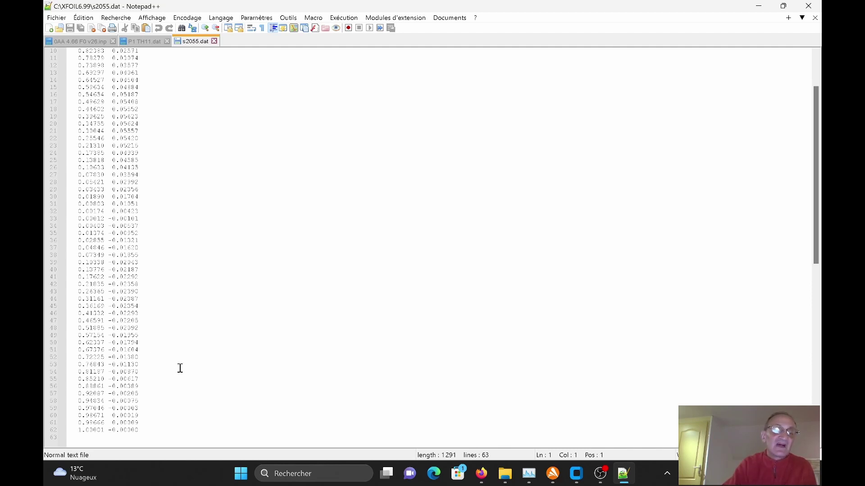
pyautogui.click(124, 364)
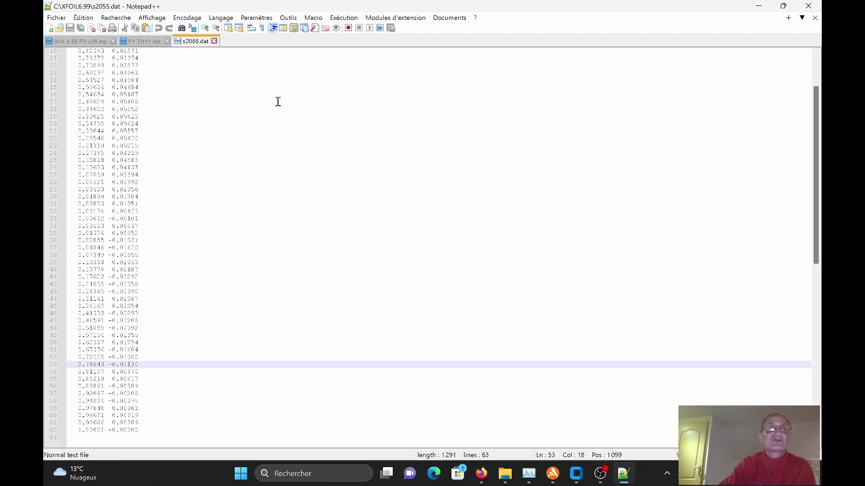
pyautogui.click(759, 8)
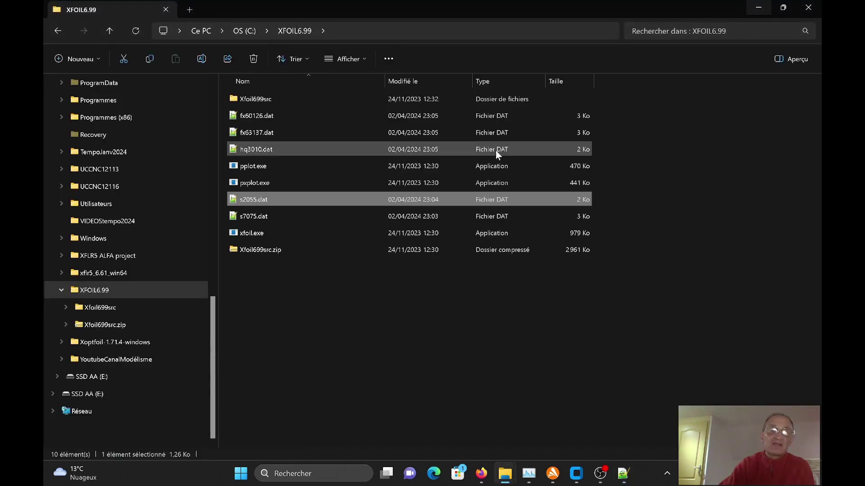
# - Launch xfoil.exe and load the airfoil coordinate file s2055.dat
pyautogui.click(259, 233)
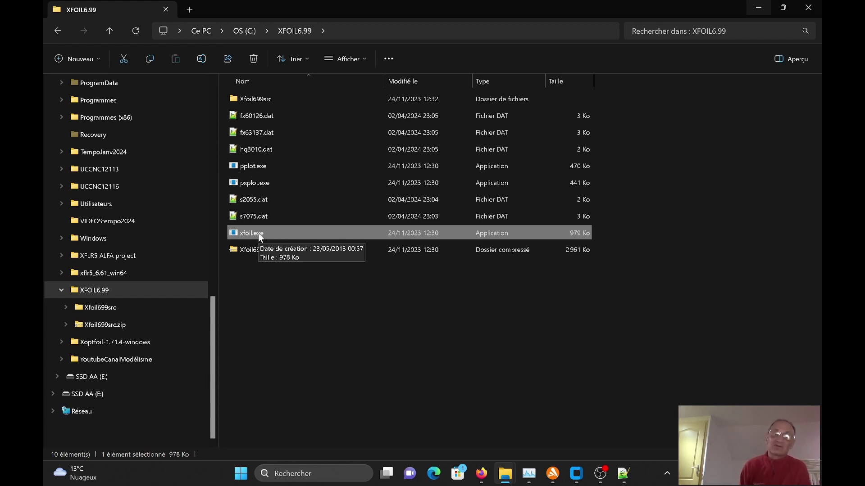
pyautogui.doubleClick(258, 233)
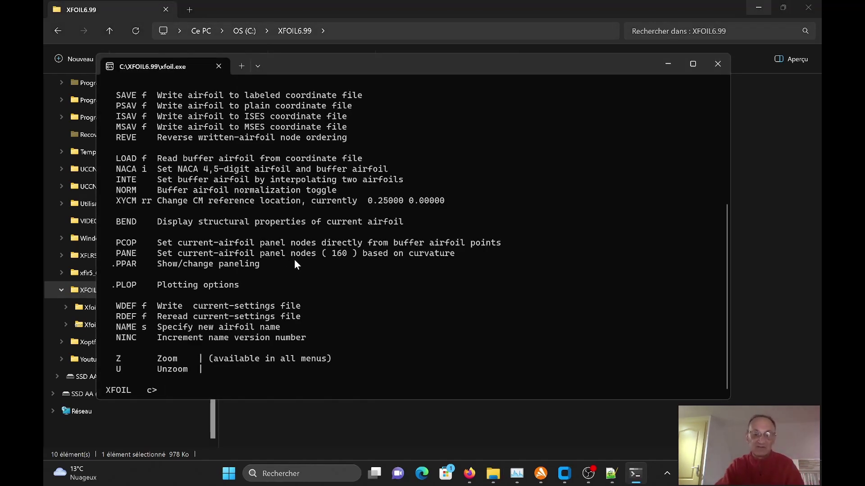
pyautogui.write('load ')
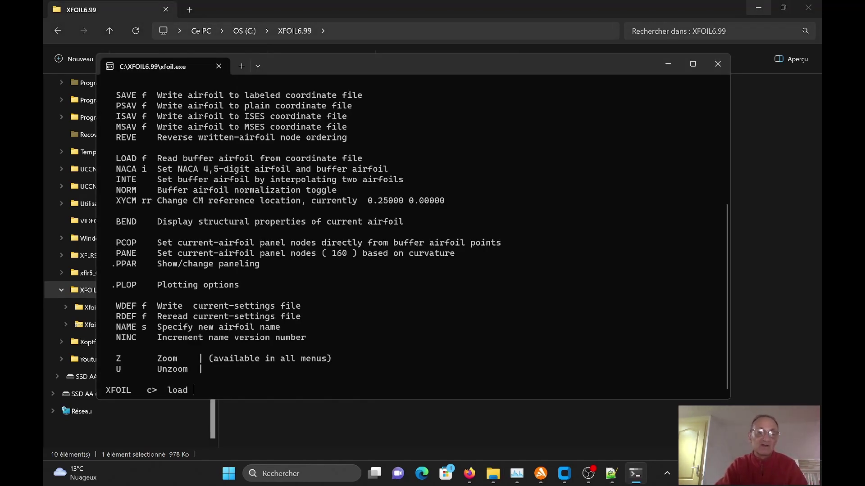
pyautogui.write('s2')
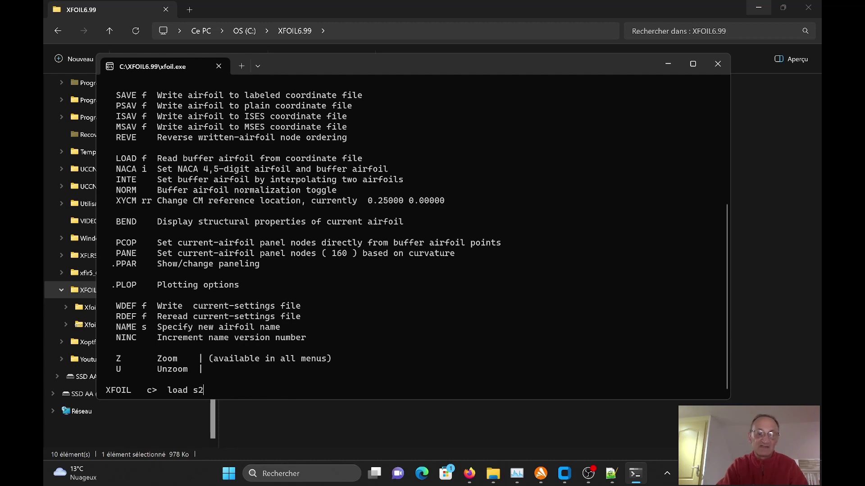
pyautogui.write('055')
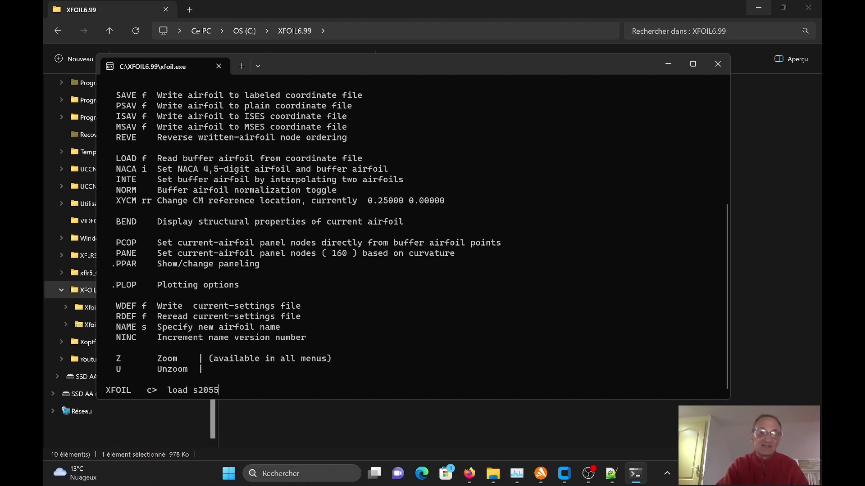
pyautogui.write('.dat')
pyautogui.press('Return')
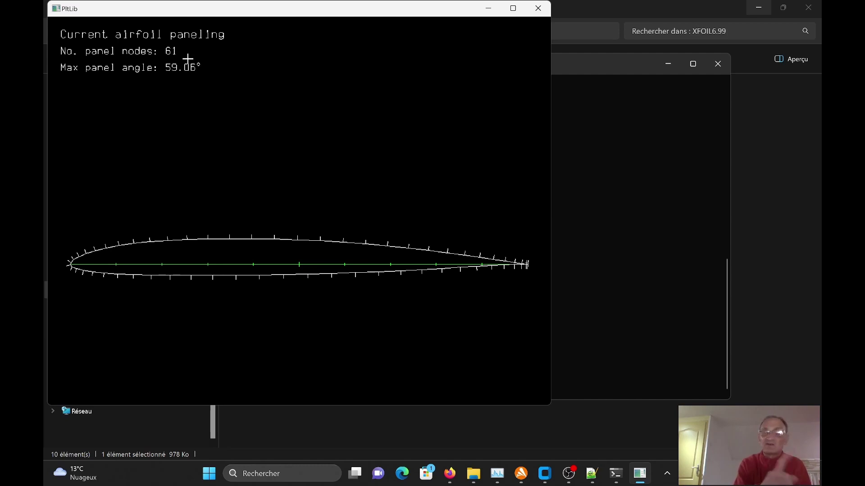
# - Set the number of panel nodes to 300 in XFOIL's PPAR paneling parameters and list the parameters again for review
pyautogui.click(488, 8)
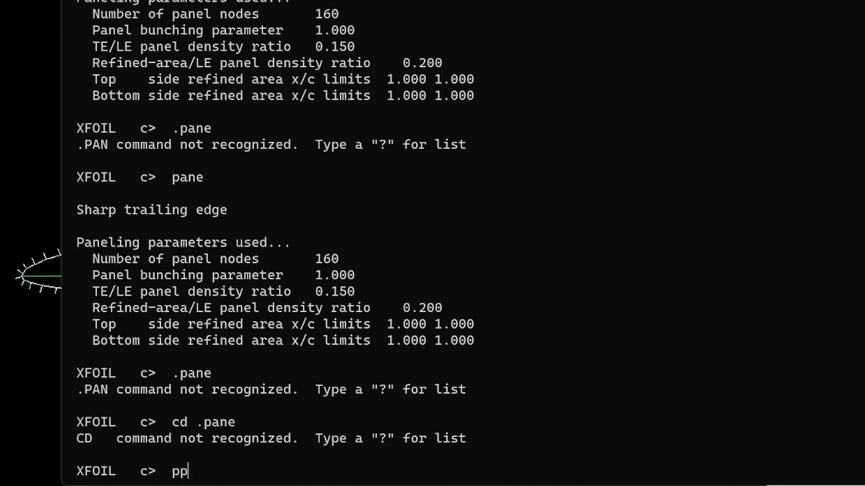
pyautogui.write('ar')
pyautogui.press('Return')
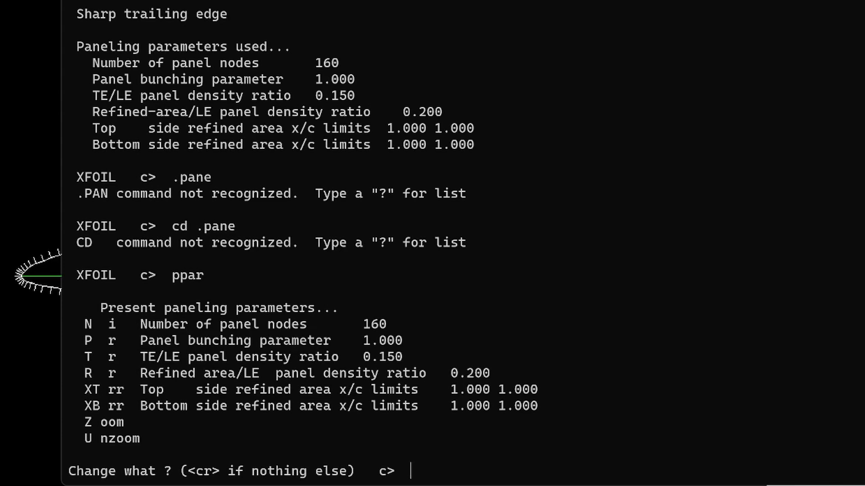
pyautogui.write('N 300')
pyautogui.press('Return')
pyautogui.write('ppar')
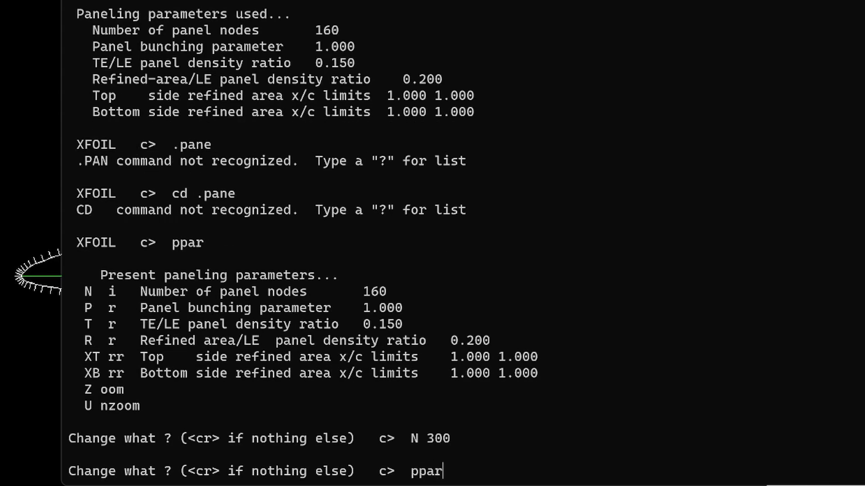
pyautogui.press('Return')
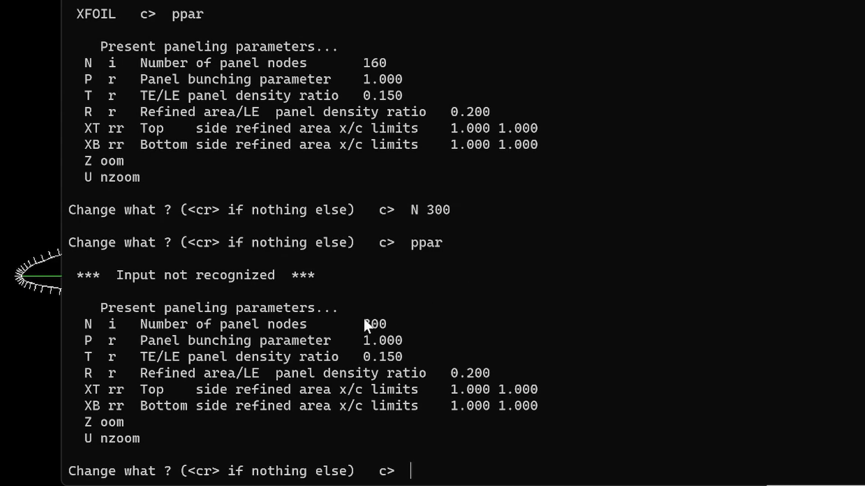
pyautogui.moveTo(363, 324); pyautogui.dragTo(394, 324)
pyautogui.moveTo(133, 368); pyautogui.dragTo(539, 405)
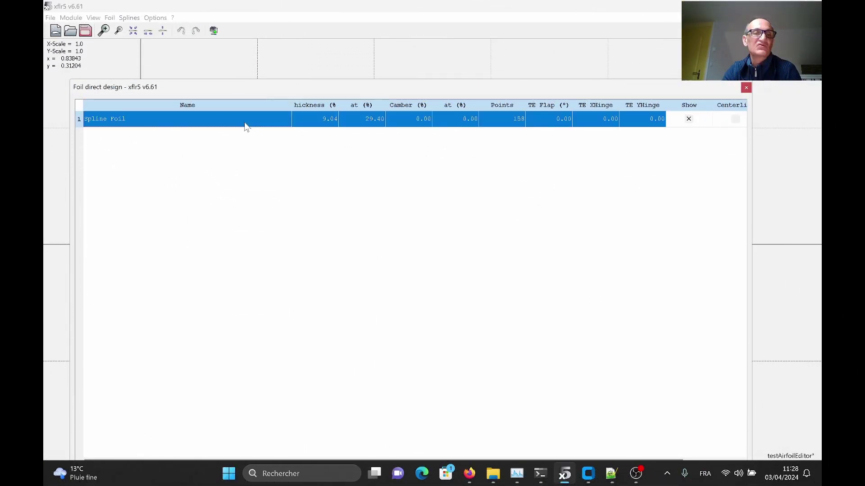
# - In xflr5, load the foil file s2055.dat from the ProfilesDAT folder into the foil direct design table
pyautogui.click(70, 30)
pyautogui.click(268, 155)
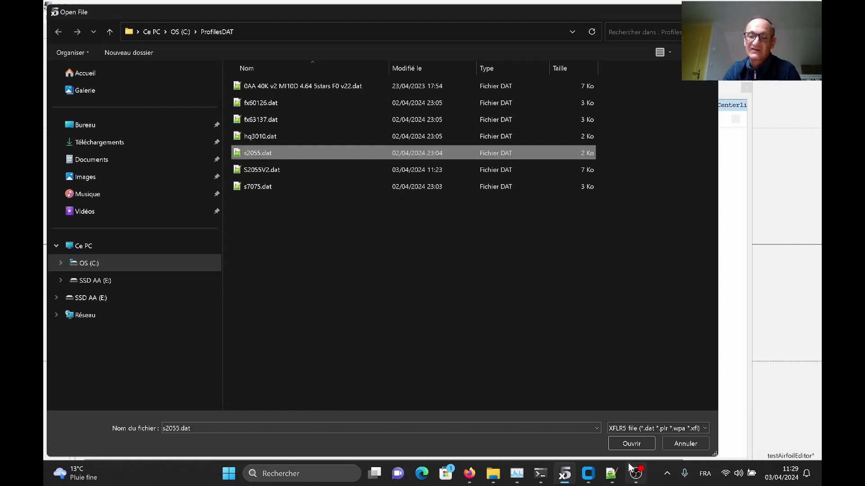
pyautogui.click(634, 446)
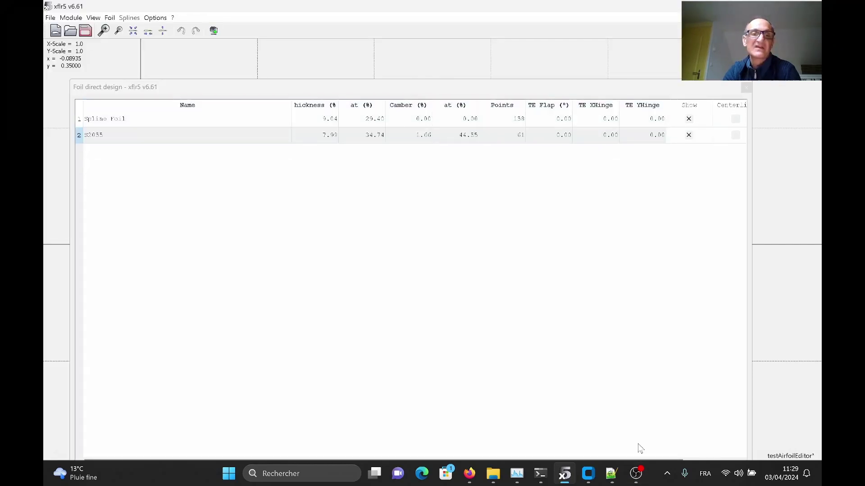
# - Start a global refinement of the S2055 foil with 250 panels, reviewing the bunching and density ratio parameters
pyautogui.click(241, 137)
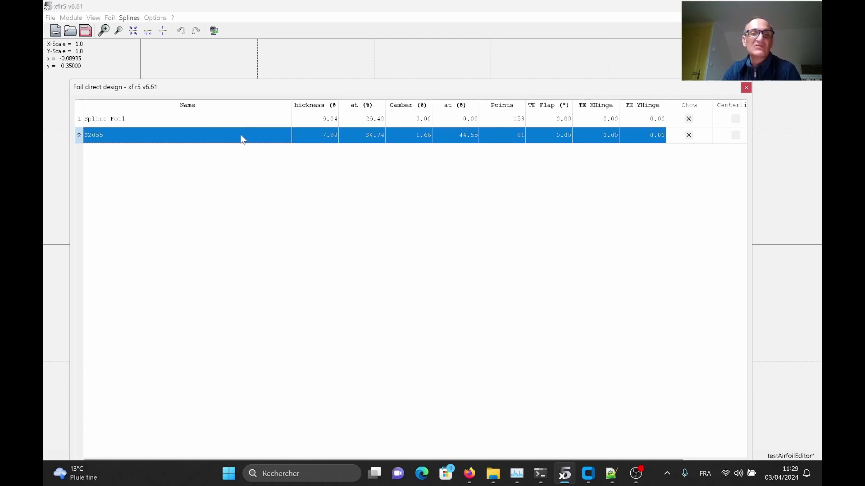
pyautogui.rightClick(241, 138)
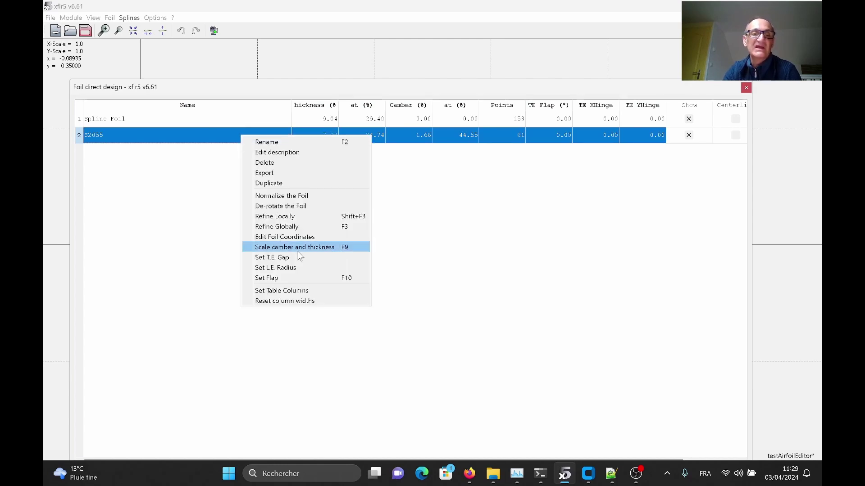
pyautogui.click(295, 226)
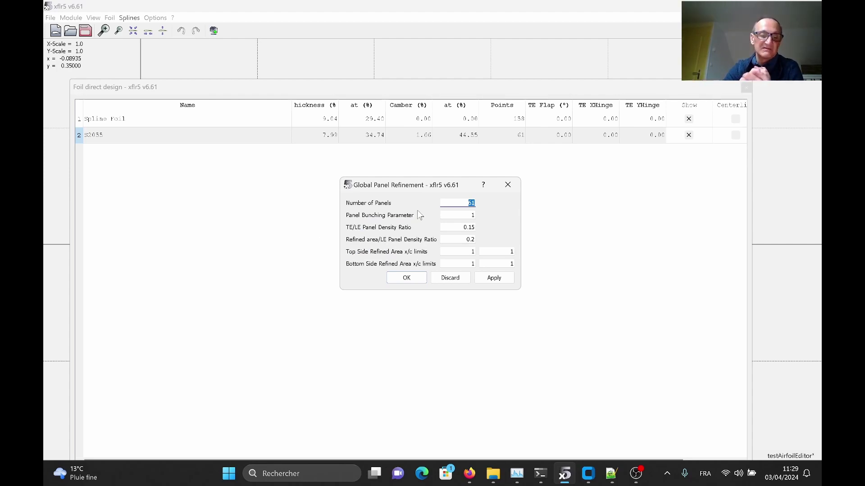
pyautogui.write('2')
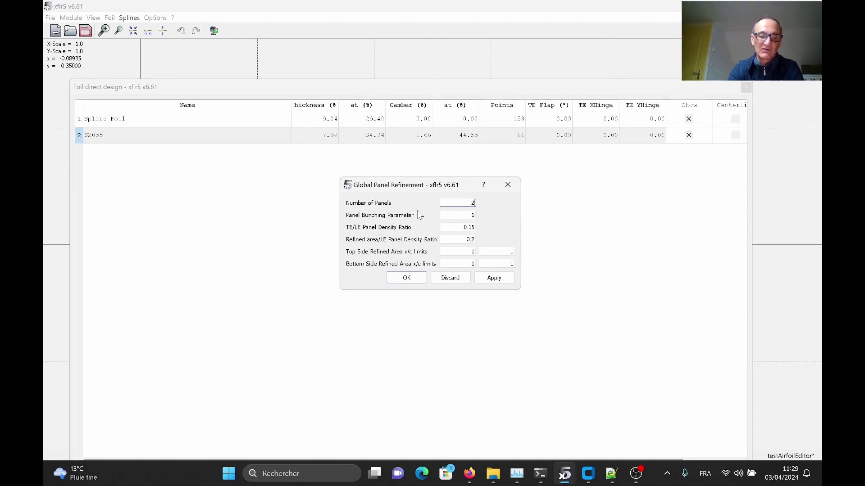
pyautogui.write('50')
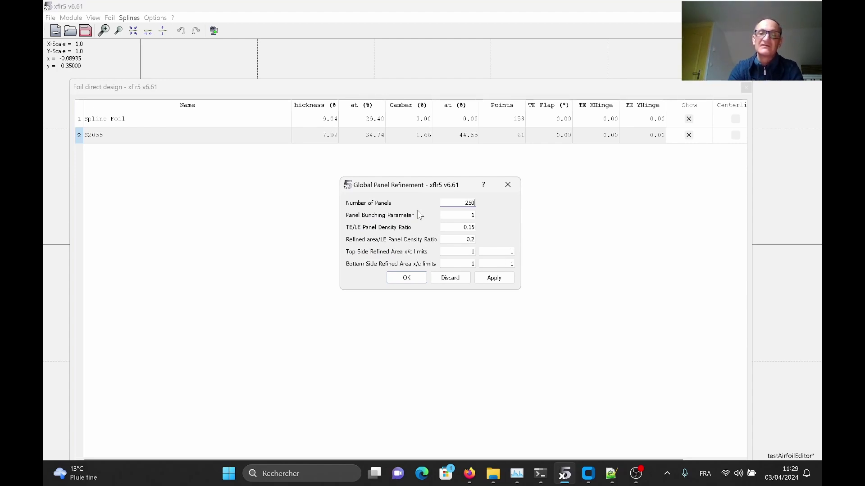
pyautogui.click(463, 215)
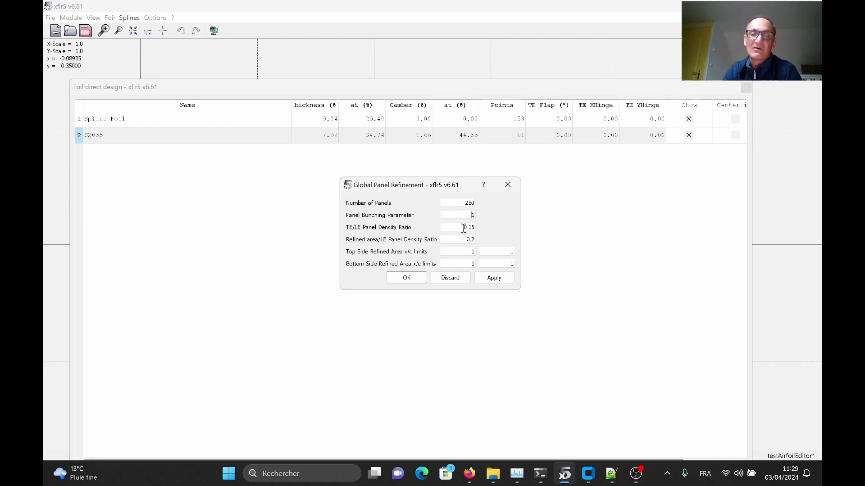
pyautogui.click(460, 227)
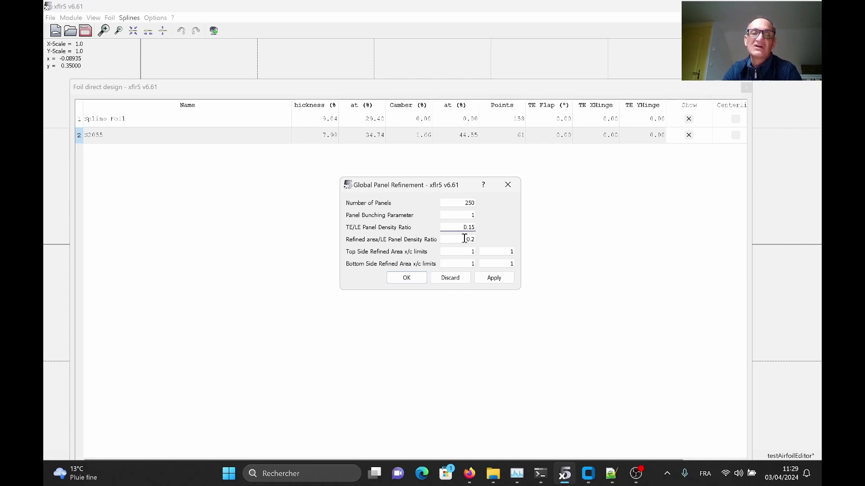
pyautogui.moveTo(463, 239); pyautogui.dragTo(478, 239)
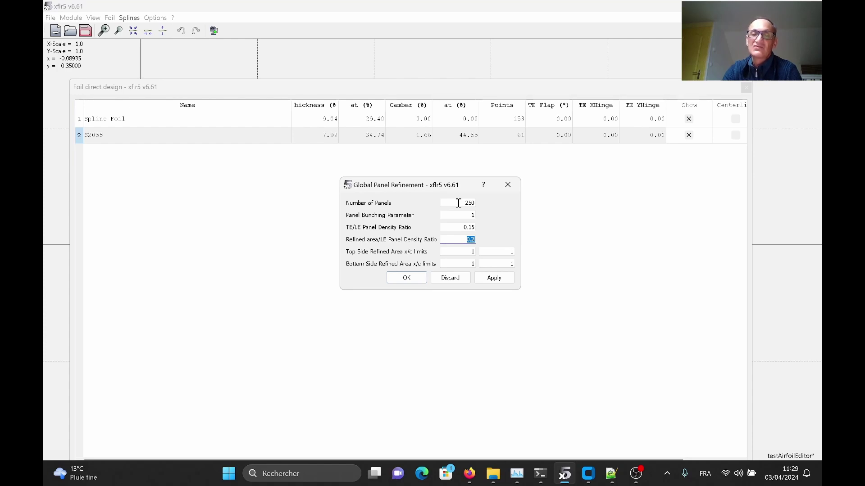
pyautogui.moveTo(453, 182); pyautogui.dragTo(453, 180)
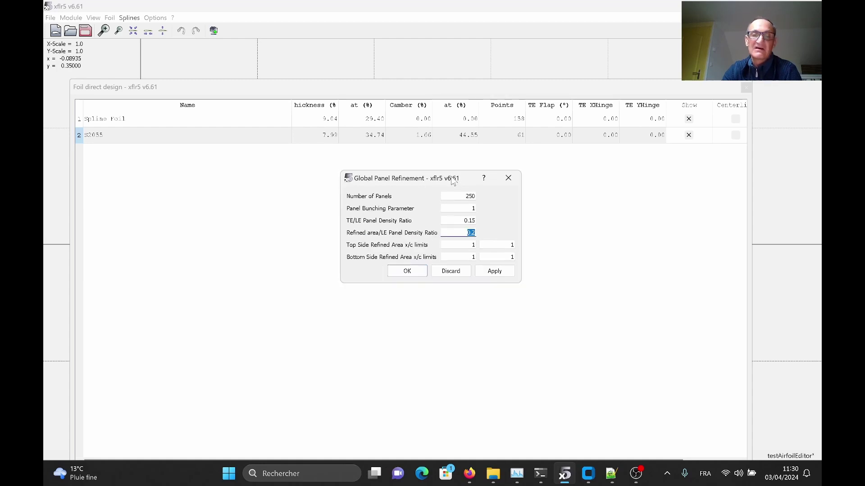
# - Accept the global refinement and store the refined foil under the new name S2055V2
pyautogui.click(407, 271)
pyautogui.click(446, 254)
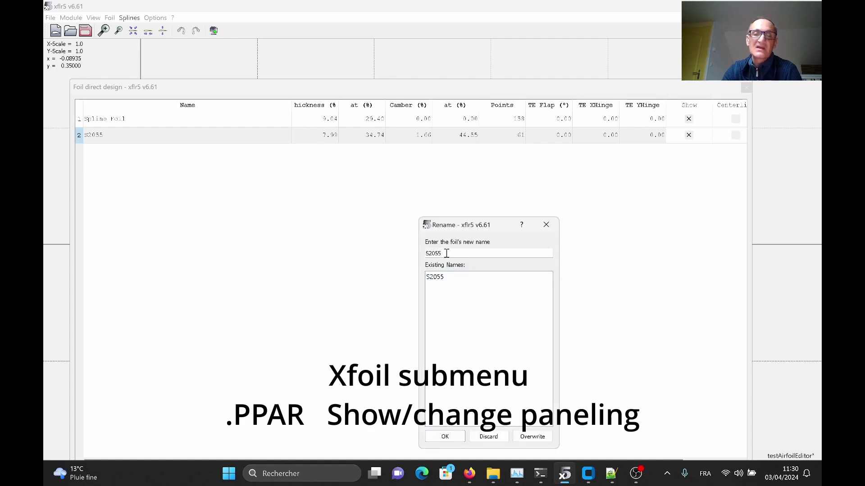
pyautogui.write('V2')
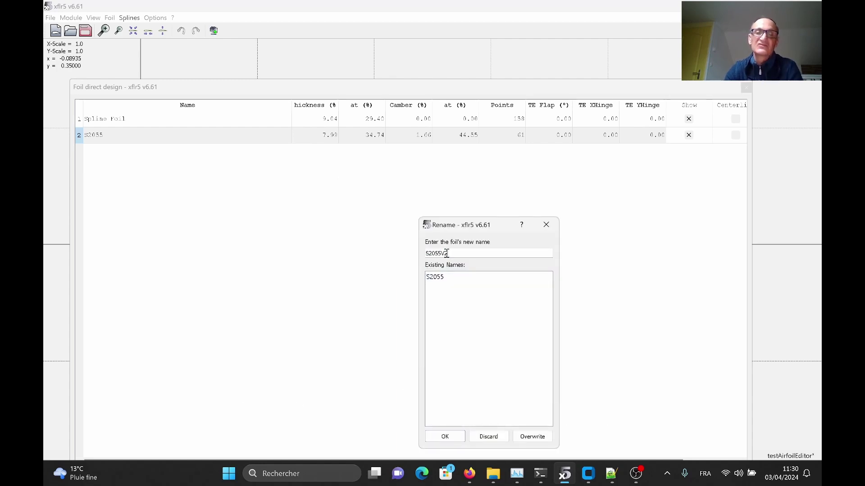
pyautogui.click(444, 437)
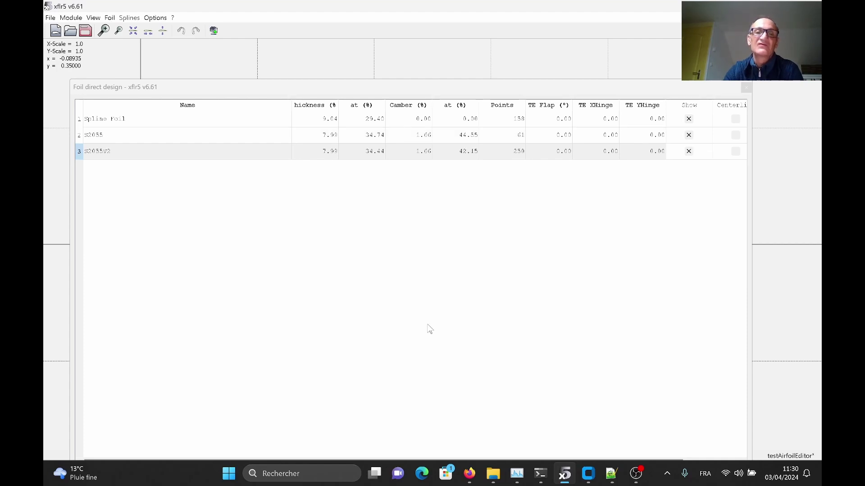
# - Compare the thickness, camber and point values of S2055 and S2055V2 in the foil table
pyautogui.click(359, 132)
pyautogui.click(357, 152)
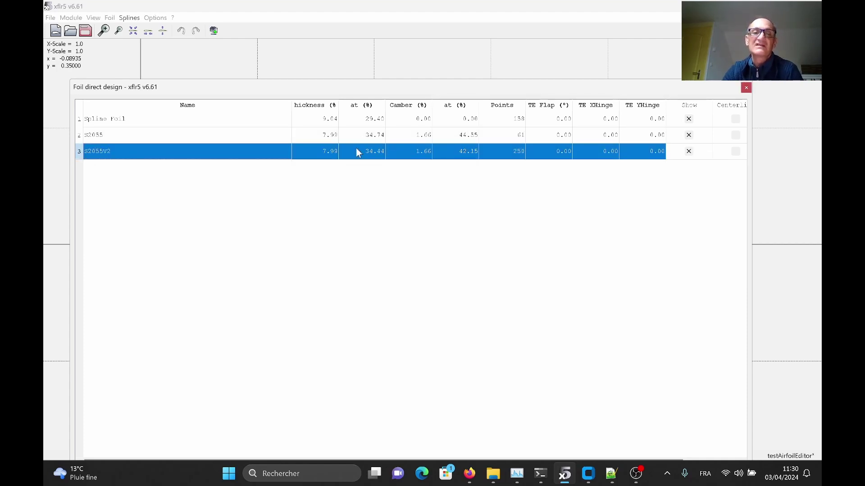
pyautogui.click(310, 136)
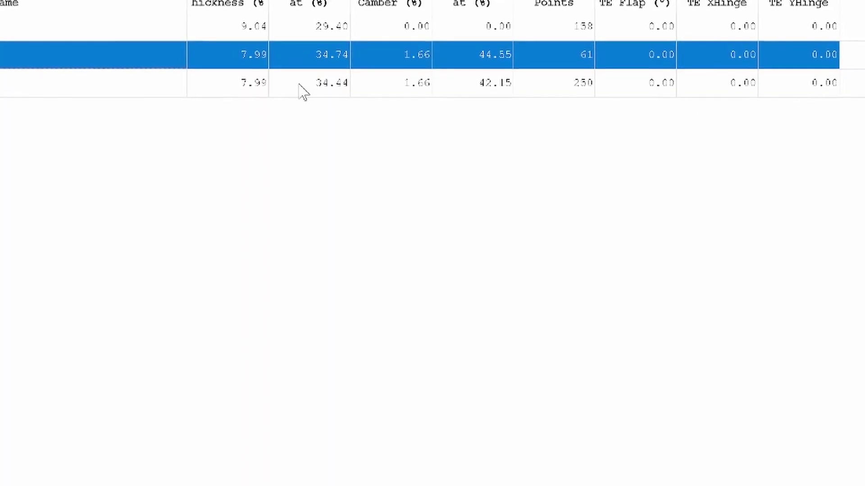
pyautogui.click(177, 31)
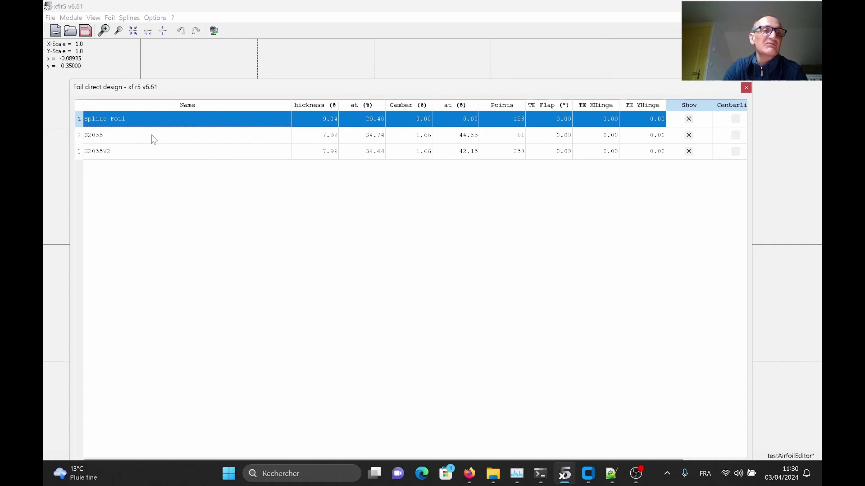
# - Select the S2055V2 foil in the design table and switch to the XFoil Direct Analysis module
pyautogui.click(135, 151)
pyautogui.click(71, 18)
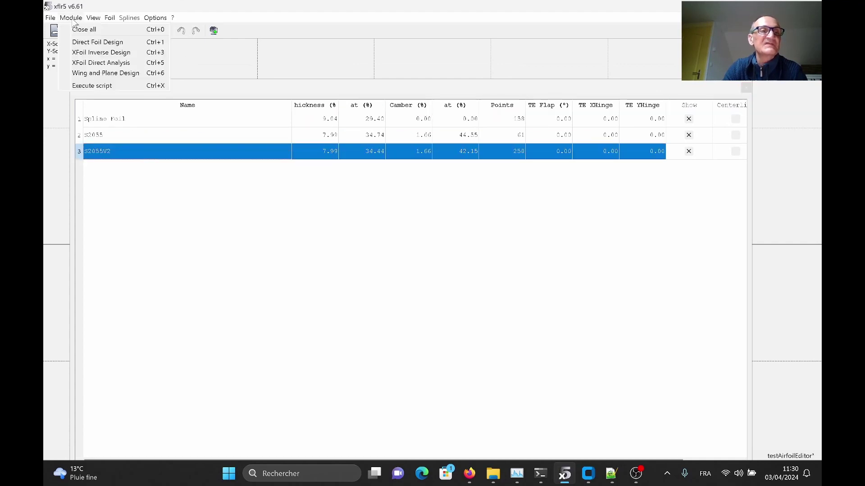
pyautogui.click(92, 65)
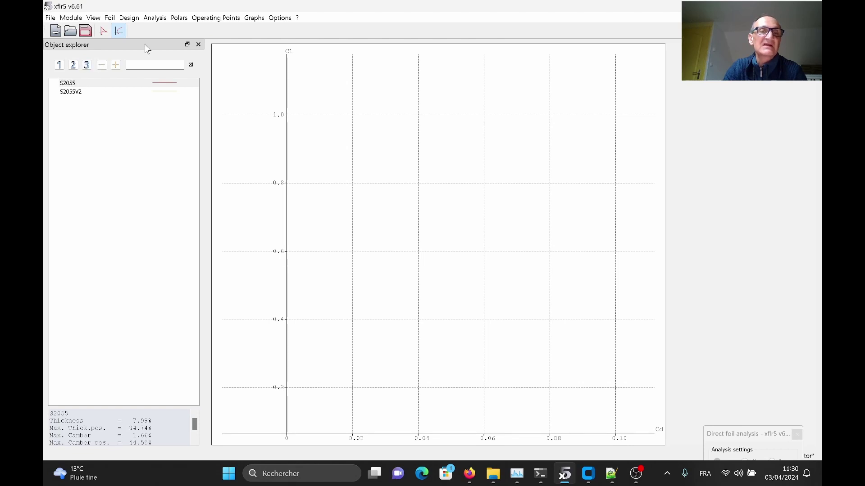
# - Run a multi-threaded batch analysis on both S2055 and S2055V2 with the preset Reynolds numbers and alpha range, and close the analysis window
pyautogui.click(158, 18)
pyautogui.click(173, 41)
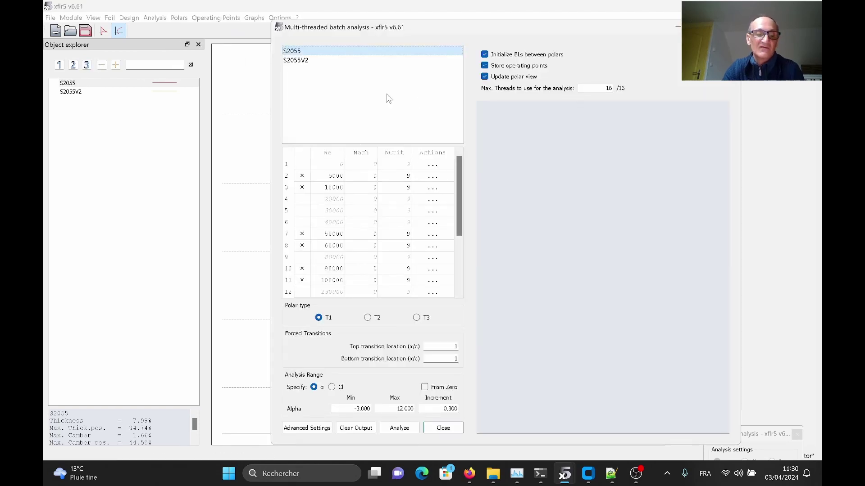
pyautogui.keyDown('shift'); pyautogui.click(312, 61); pyautogui.keyUp('shift')
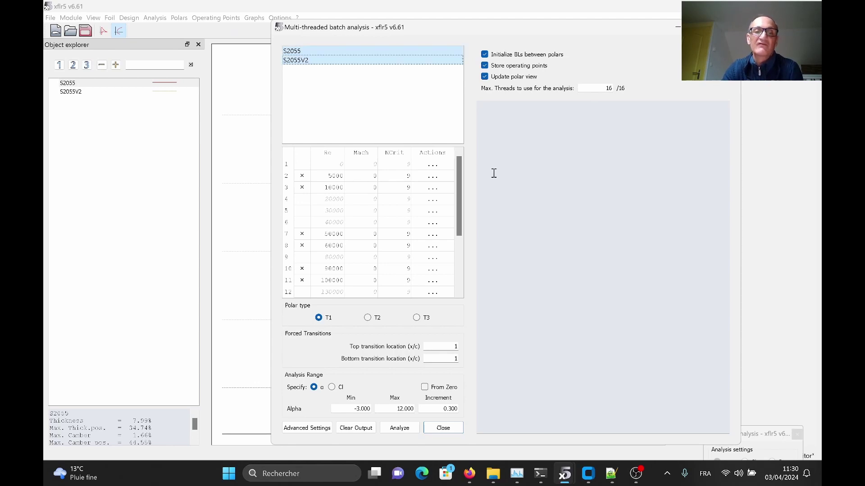
pyautogui.moveTo(458, 167); pyautogui.dragTo(461, 212)
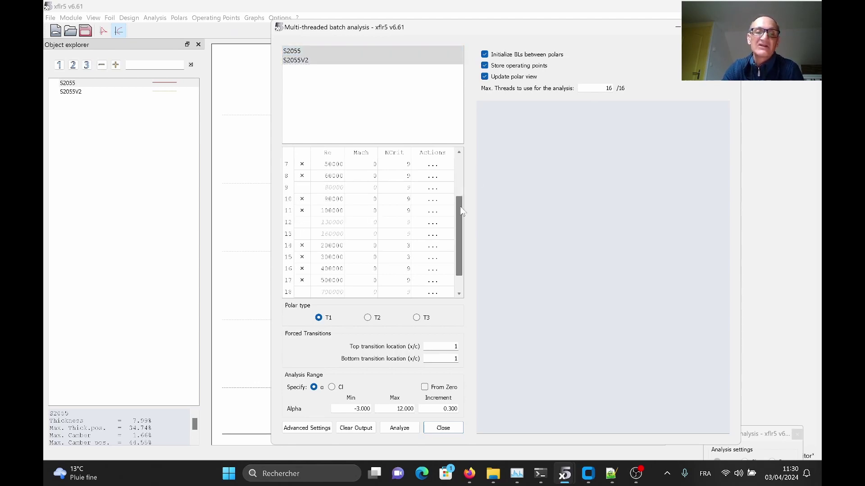
pyautogui.click(406, 429)
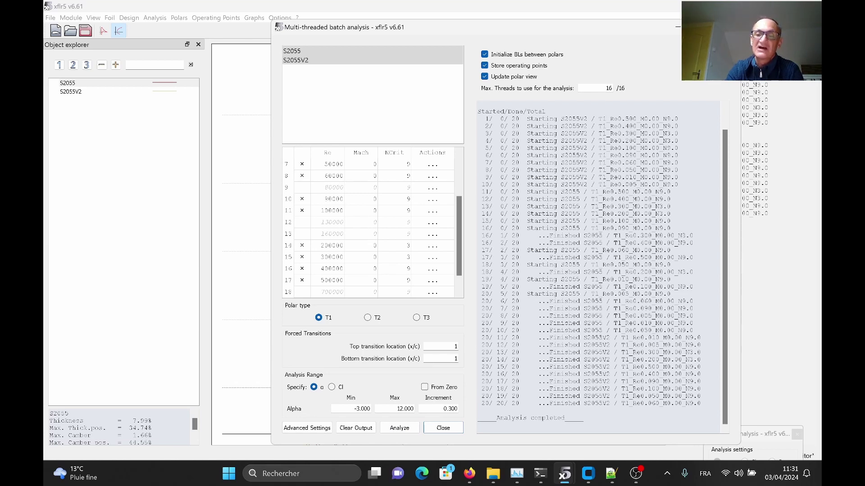
pyautogui.click(729, 27)
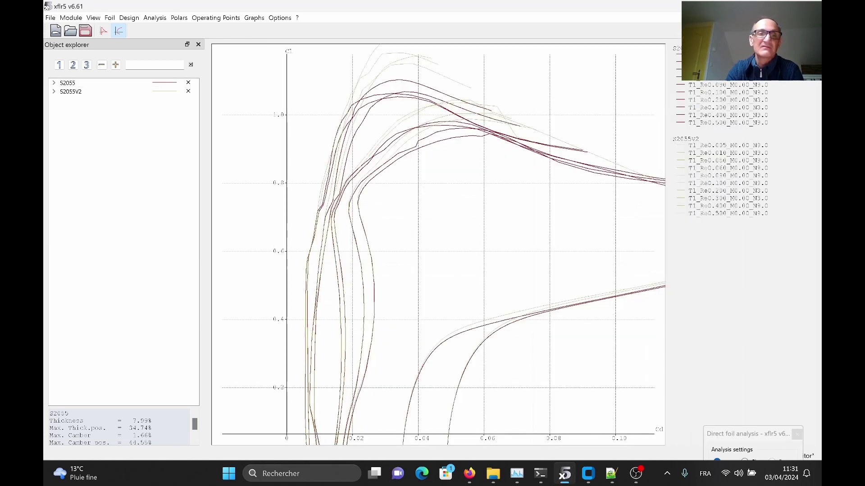
# - Compare the upper part of the S2055 and S2055V2 lift-drag polars at closer range
pyautogui.moveTo(422, 166); pyautogui.dragTo(408, 233)
pyautogui.scroll(-1, 408, 211)
pyautogui.scroll(3, 407, 212)
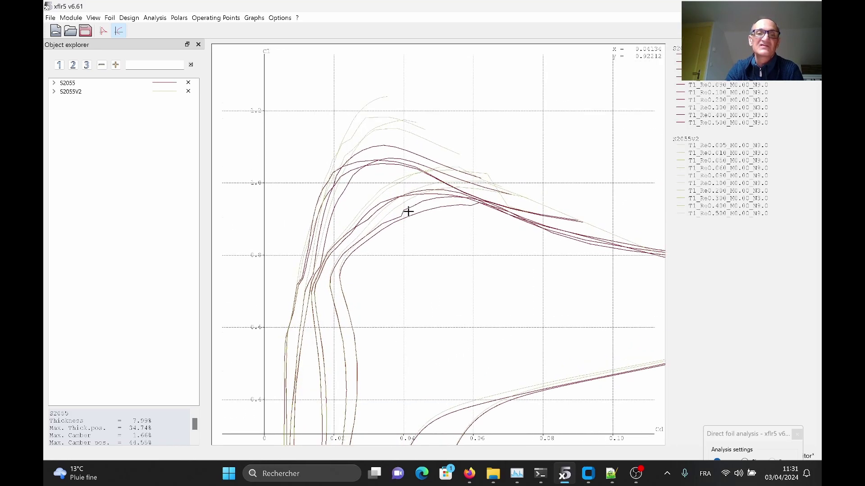
pyautogui.moveTo(396, 214); pyautogui.dragTo(404, 249)
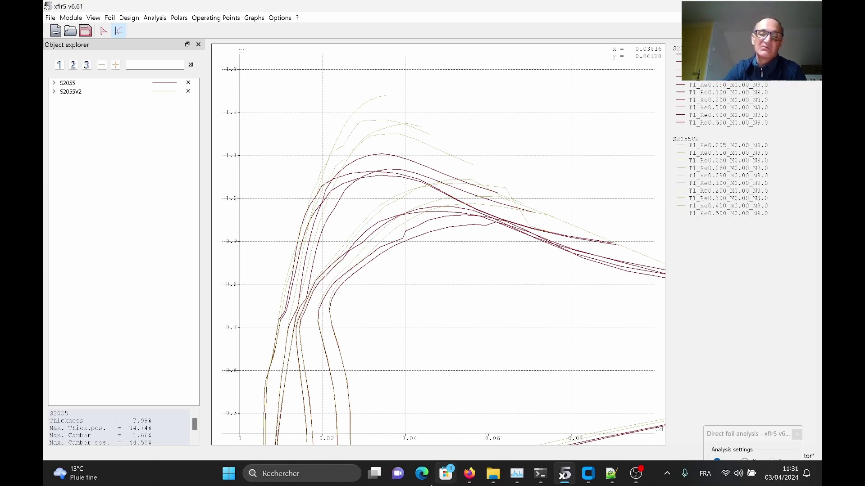
# - Open s2055.dat and S2055V2.dat from the ProfilesDAT folder in Notepad++ and compare their coordinate lists
pyautogui.moveTo(494, 474)
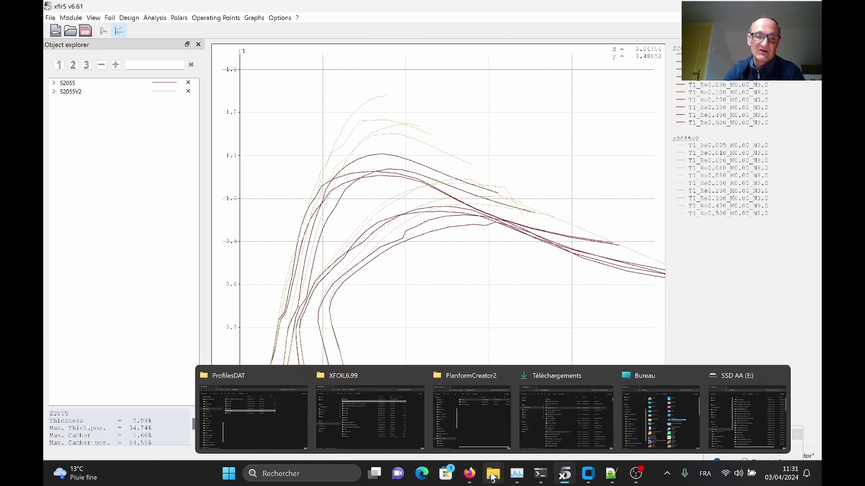
pyautogui.click(282, 415)
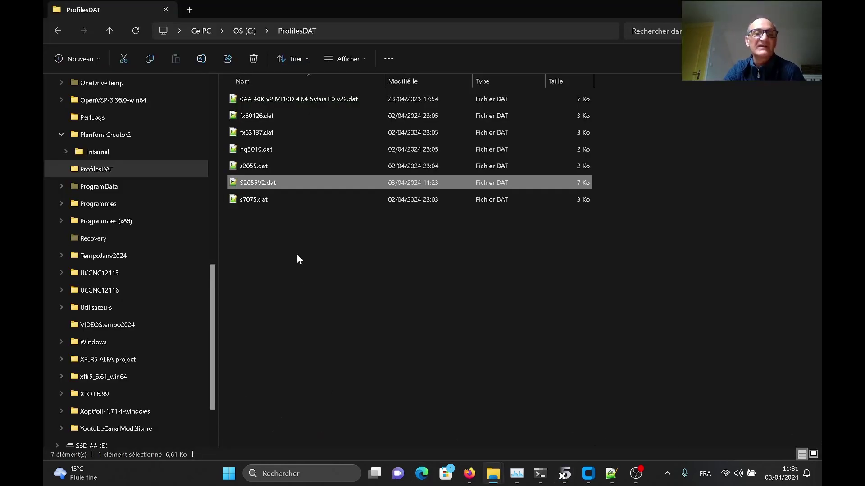
pyautogui.doubleClick(269, 166)
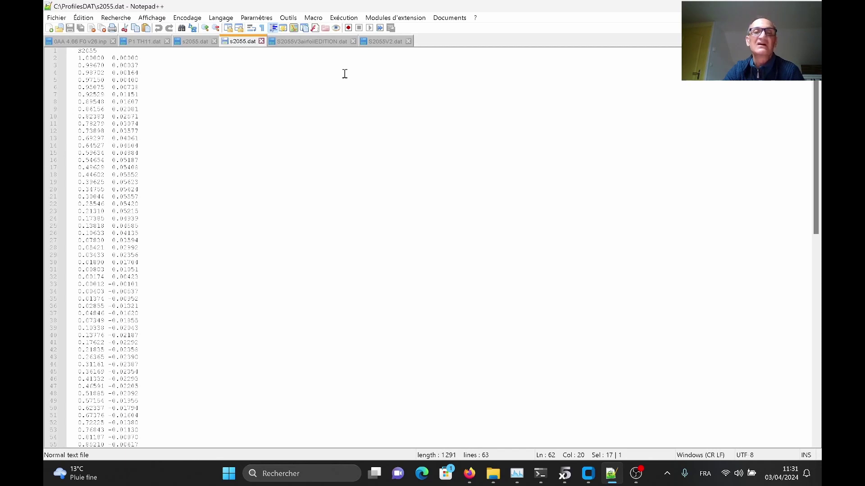
pyautogui.click(809, 5)
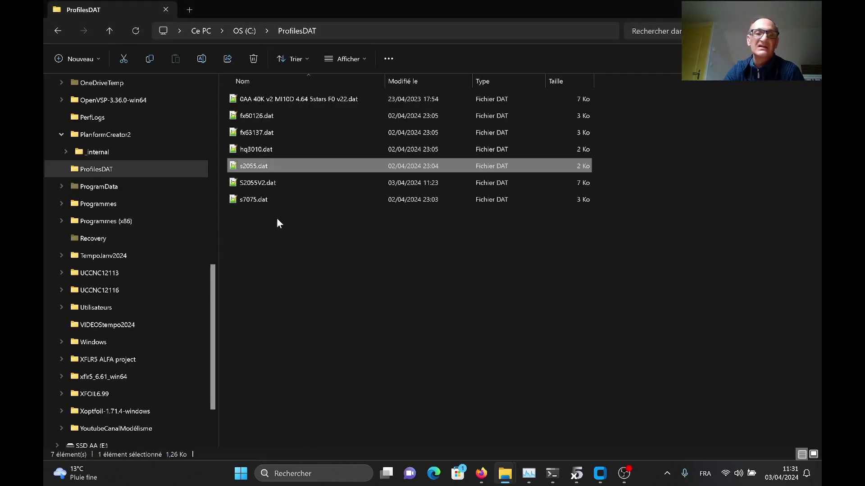
pyautogui.doubleClick(266, 186)
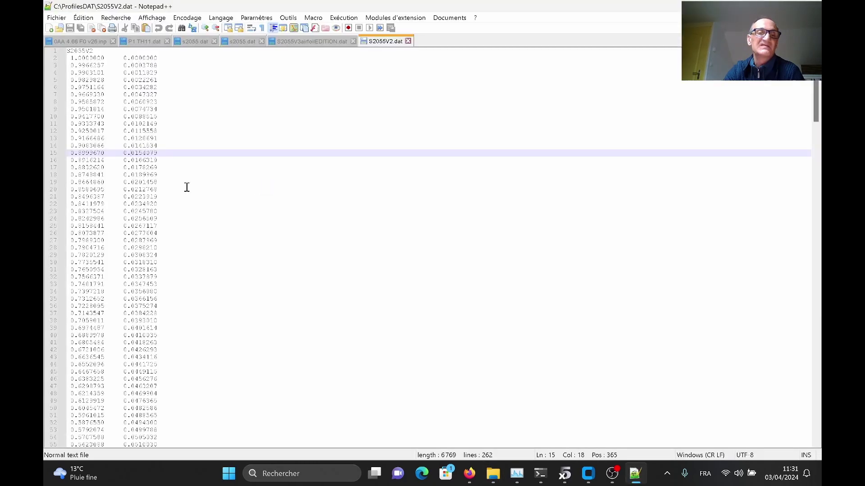
pyautogui.click(145, 174)
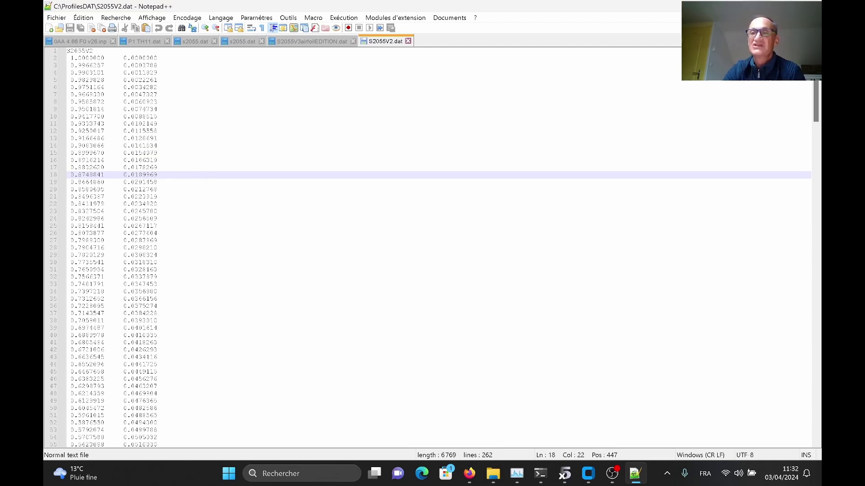
pyautogui.hotkey('alt', 'Tab')
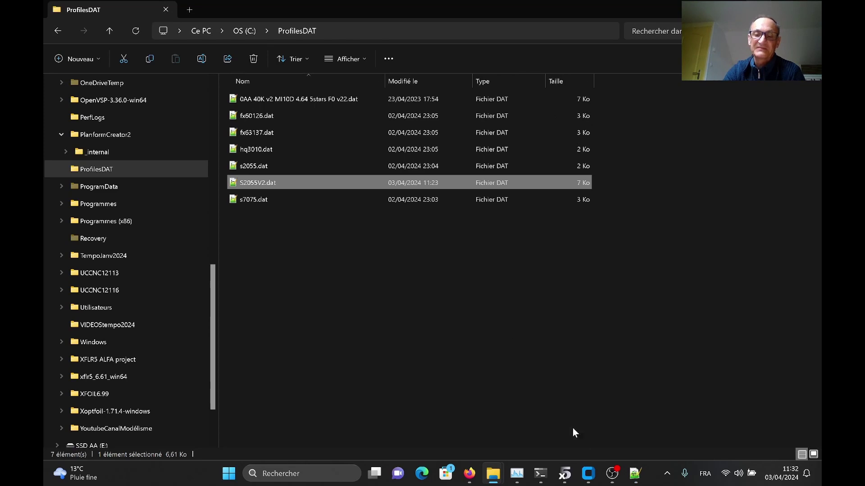
# - Return to the xflr5 polar graph, and switch to Airfoil Editor to view s2055.dat
pyautogui.moveTo(613, 476)
pyautogui.click(564, 474)
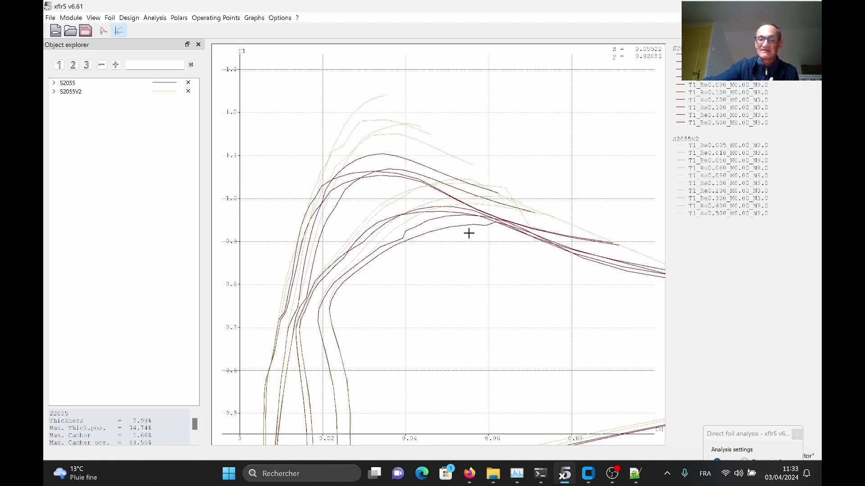
pyautogui.click(588, 473)
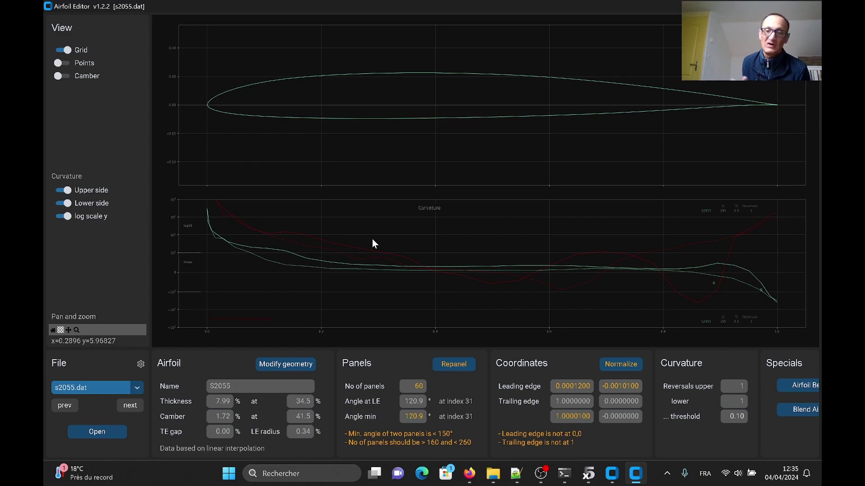
# - Switch to Firefox, view the PlanformCreator2 releases page, and highlight the title of the RCGroups thread PlanformCreator2 & AirfoilEditor
pyautogui.moveTo(471, 475)
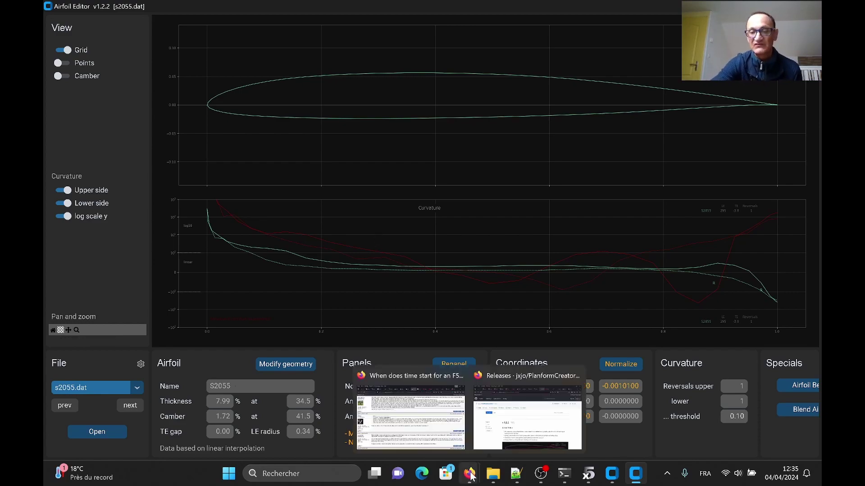
pyautogui.click(527, 416)
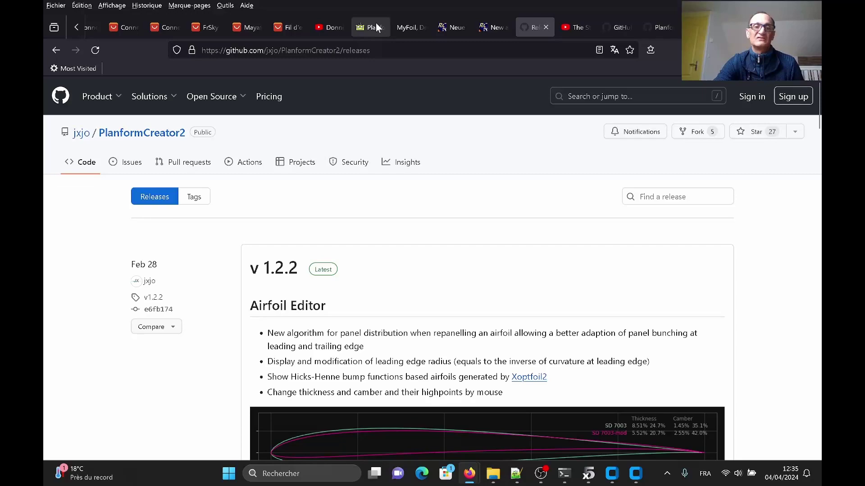
pyautogui.click(375, 27)
pyautogui.scroll(15, 429, 234)
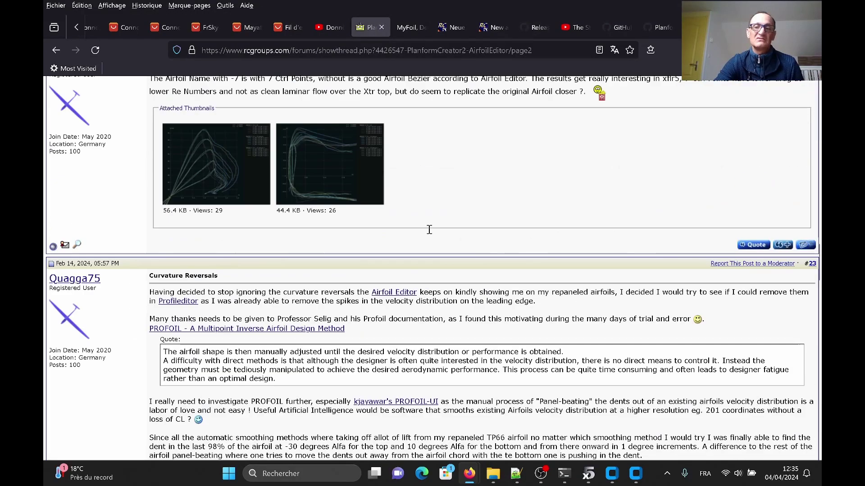
pyautogui.scroll(8, 428, 232)
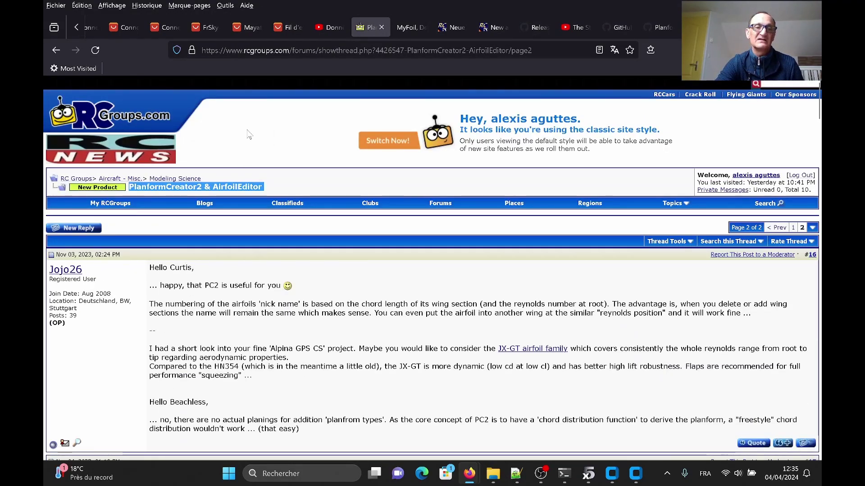
pyautogui.click(134, 188)
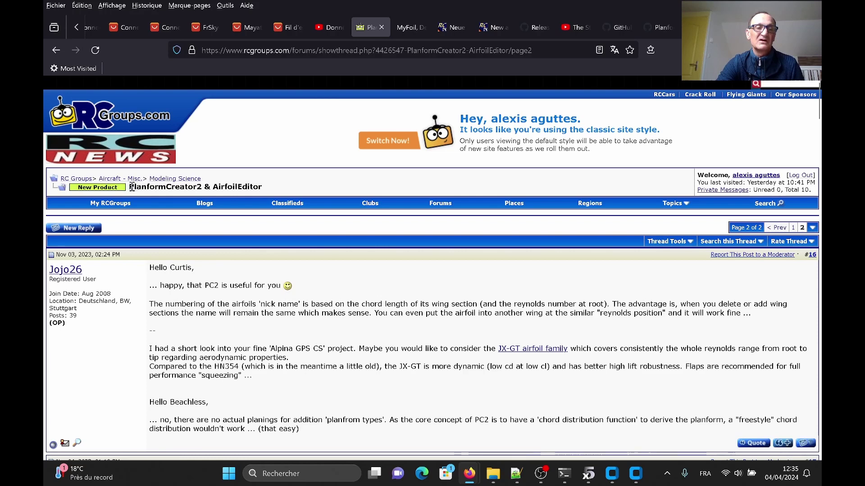
pyautogui.moveTo(129, 188); pyautogui.dragTo(250, 203)
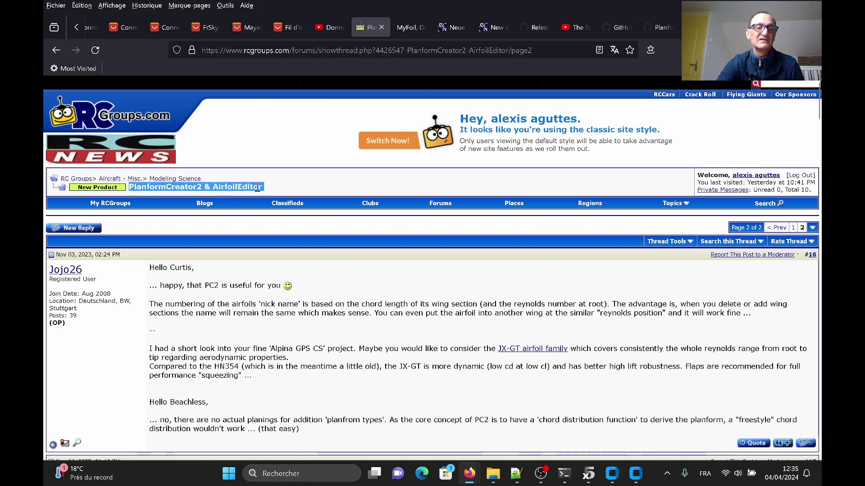
# - Skim the posts on page 2 of the RCGroups thread and return to its beginning
pyautogui.scroll(-3, 173, 283)
pyautogui.scroll(1, 172, 283)
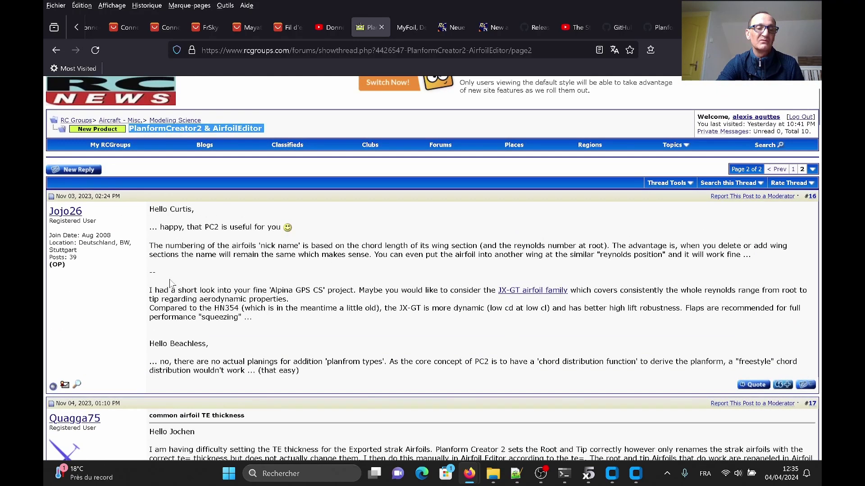
pyautogui.scroll(-10, 166, 282)
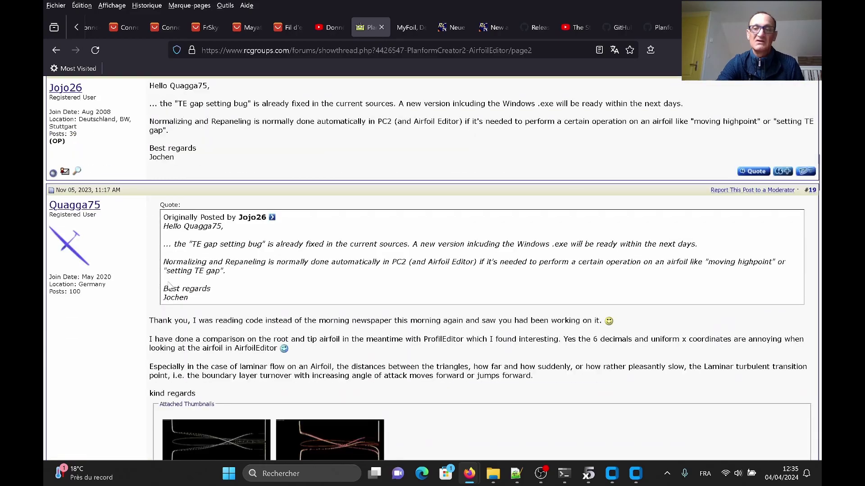
pyautogui.scroll(12, 168, 282)
pyautogui.scroll(-10, 390, 279)
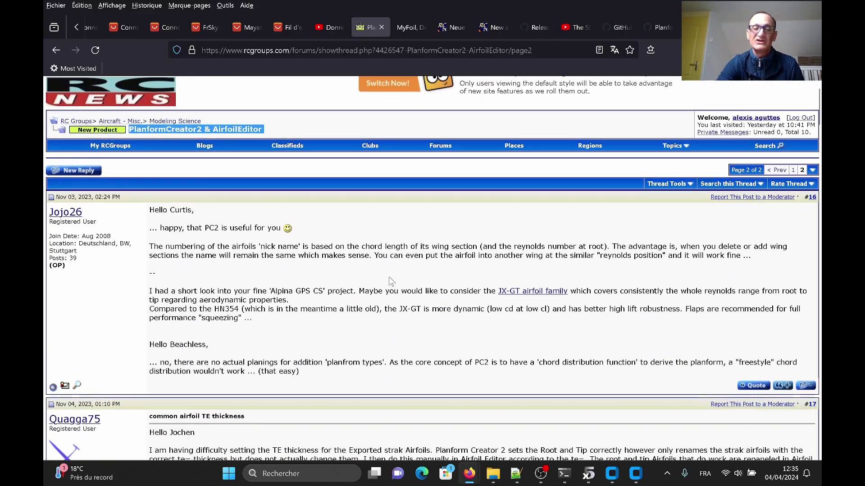
pyautogui.scroll(-1, 388, 285)
pyautogui.scroll(12, 387, 286)
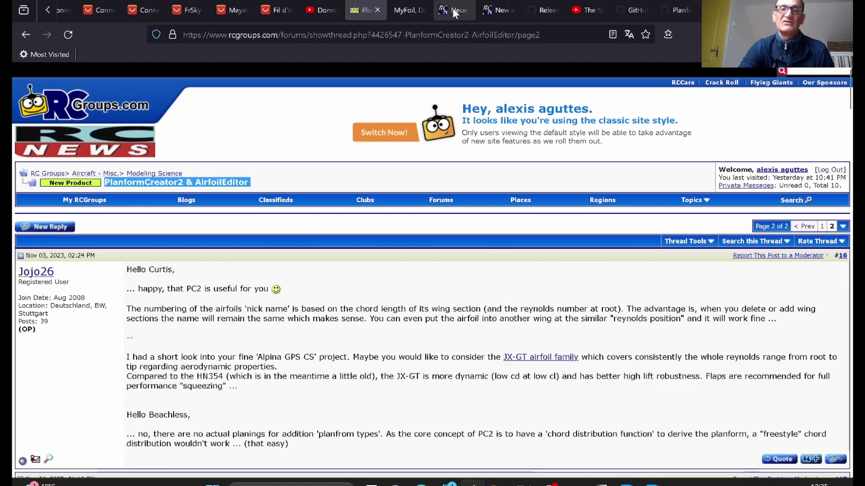
# - View the RC-Network thread on AirfoilEditor and read its English translation, covering the features, repaneling description and replies
pyautogui.click(451, 28)
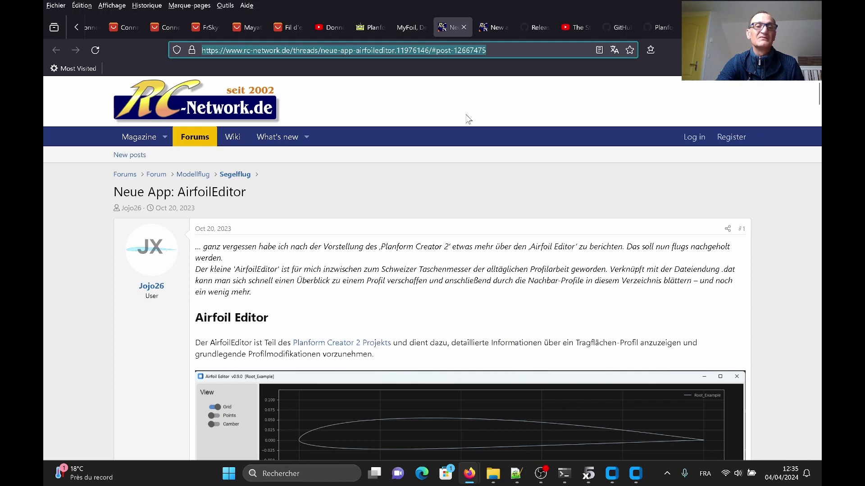
pyautogui.click(497, 27)
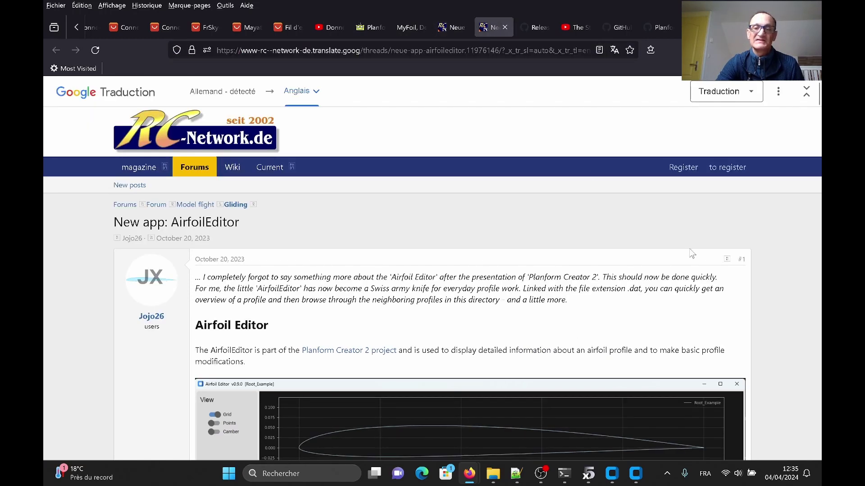
pyautogui.scroll(-3, 719, 254)
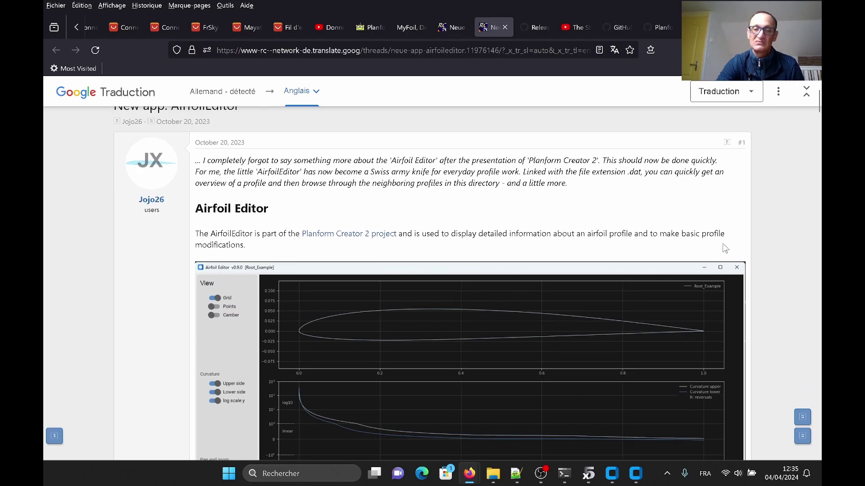
pyautogui.scroll(-10, 712, 249)
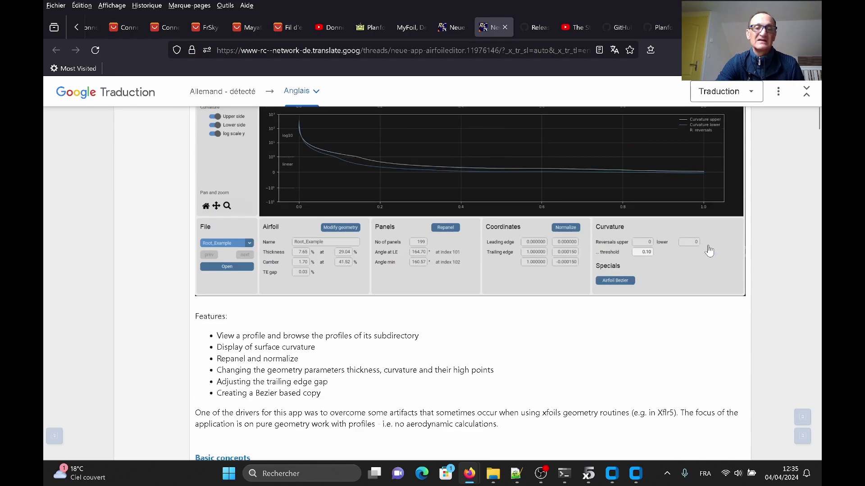
pyautogui.scroll(12, 707, 248)
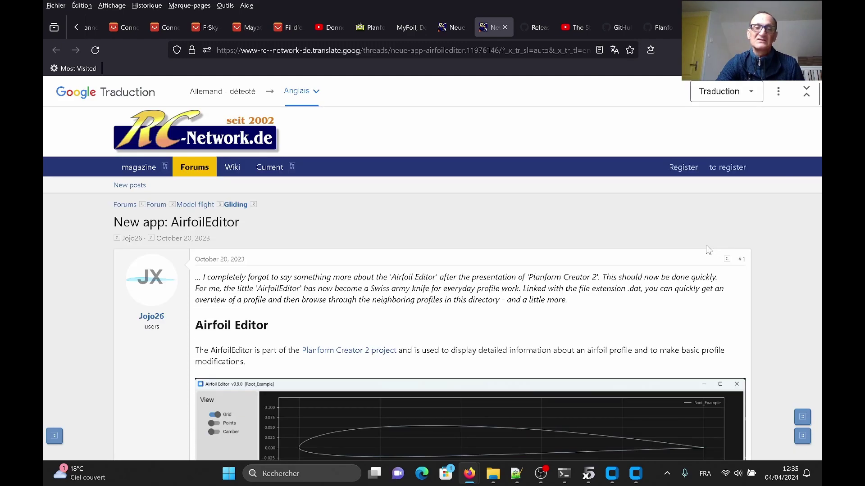
pyautogui.scroll(-15, 708, 250)
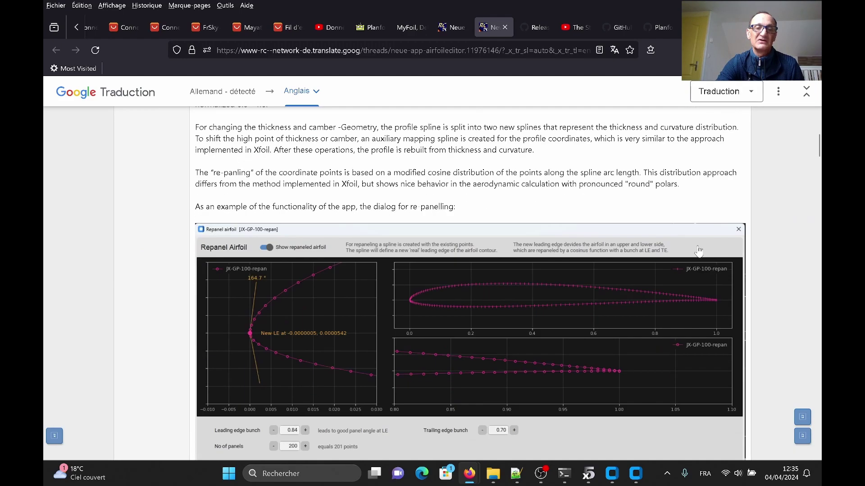
pyautogui.scroll(-15, 699, 250)
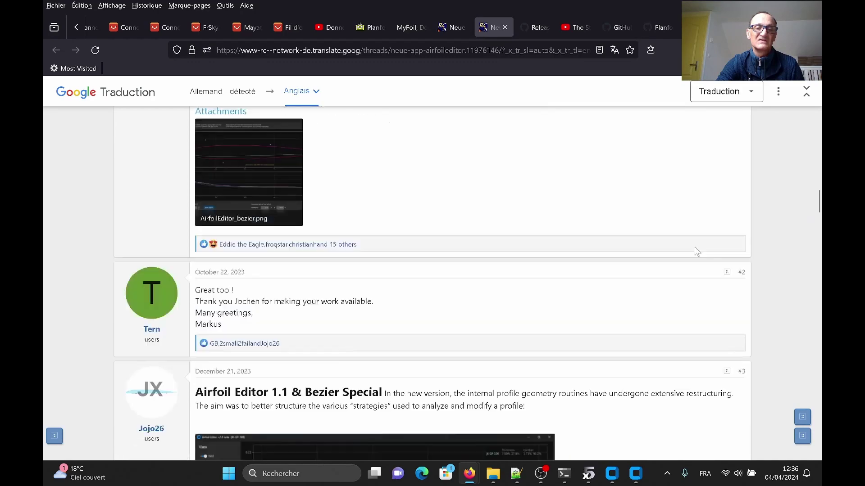
# - Skim page 2 of the RCGroups PlanformCreator2 & AirfoilEditor thread, including the Curvature Reversals post, and go to the opening post on page 1
pyautogui.scroll(3, 695, 252)
pyautogui.click(538, 27)
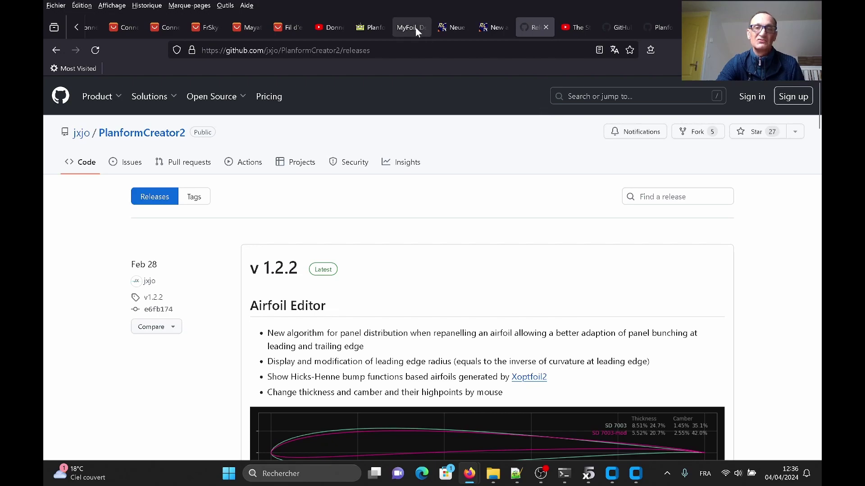
pyautogui.click(368, 27)
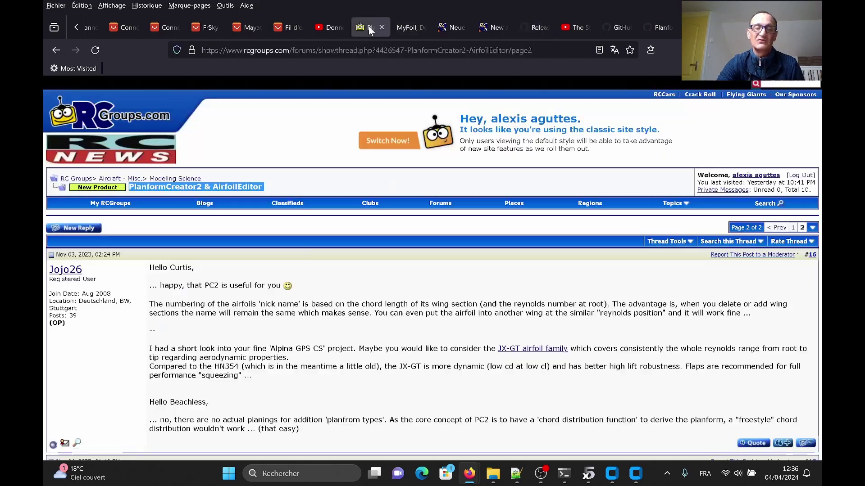
pyautogui.scroll(-2, 355, 228)
pyautogui.scroll(3, 355, 229)
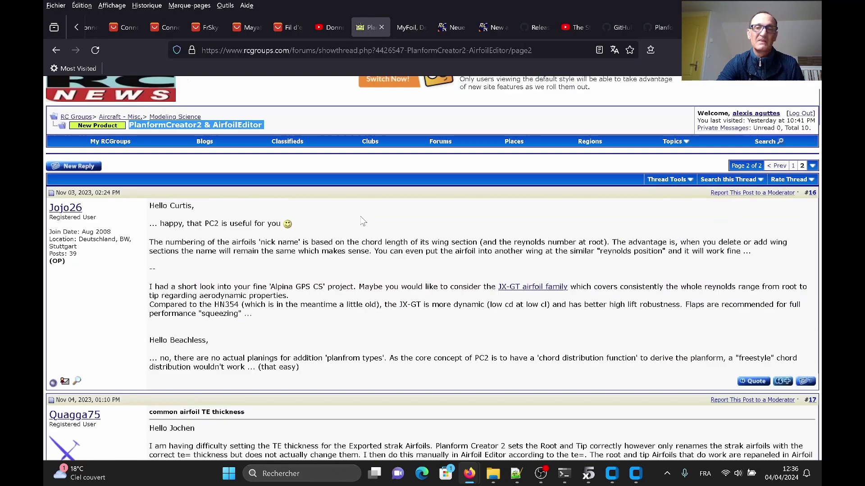
pyautogui.scroll(-3, 608, 198)
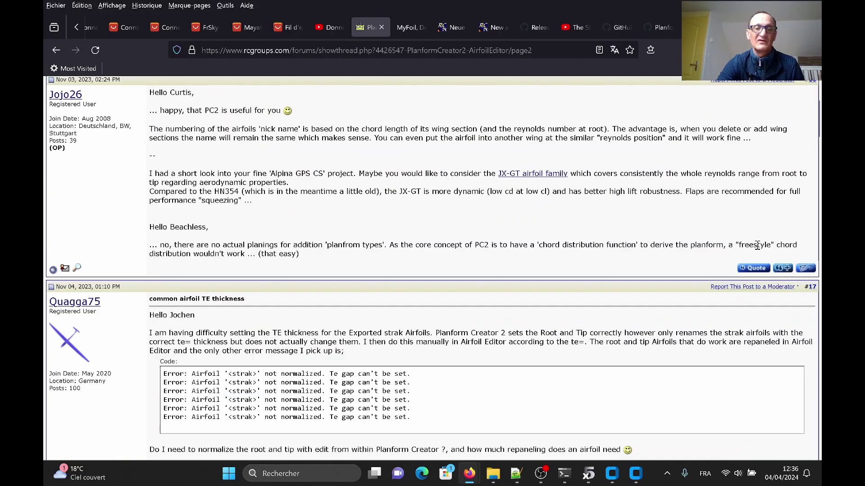
pyautogui.scroll(2, 591, 207)
pyautogui.scroll(-10, 592, 207)
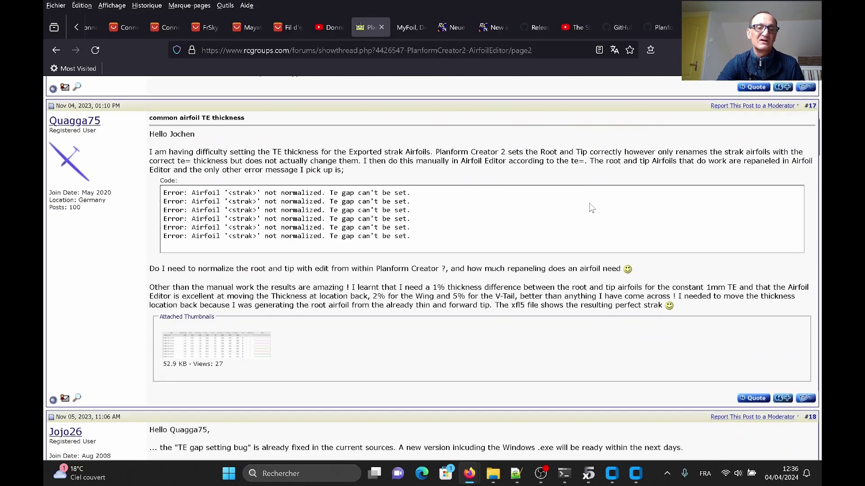
pyautogui.scroll(-4, 590, 204)
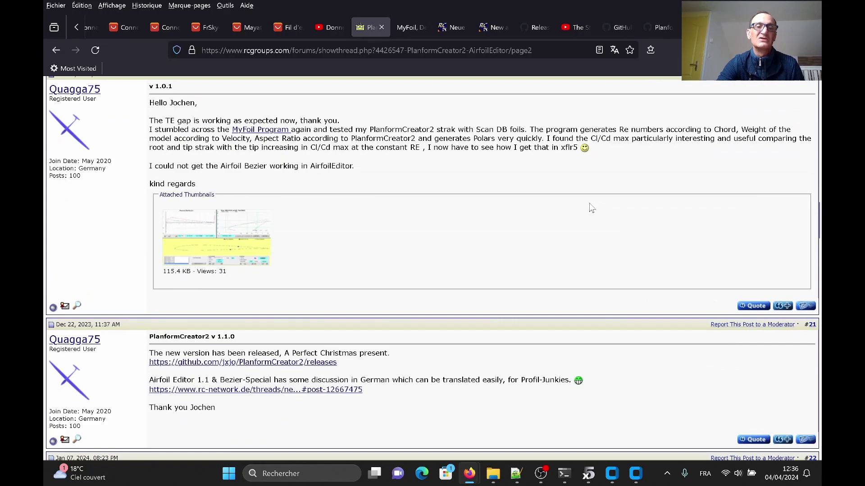
pyautogui.scroll(-10, 591, 208)
pyautogui.scroll(-15, 591, 207)
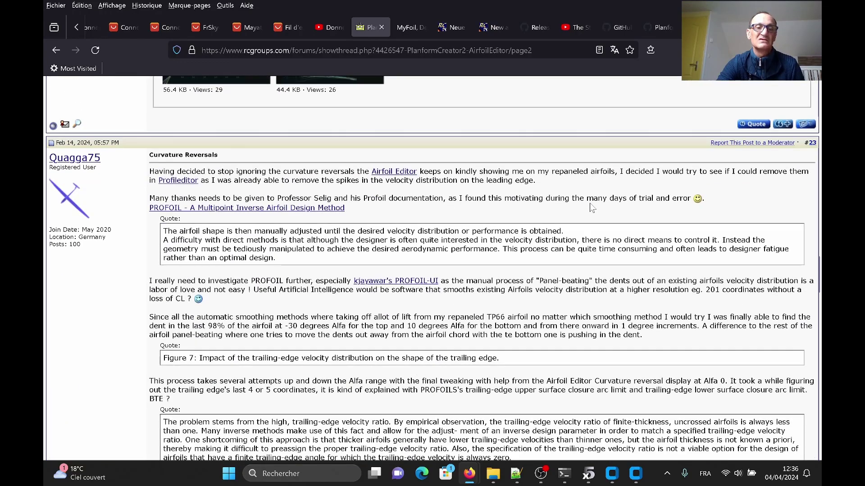
pyautogui.scroll(-5, 614, 225)
pyautogui.scroll(-20, 622, 230)
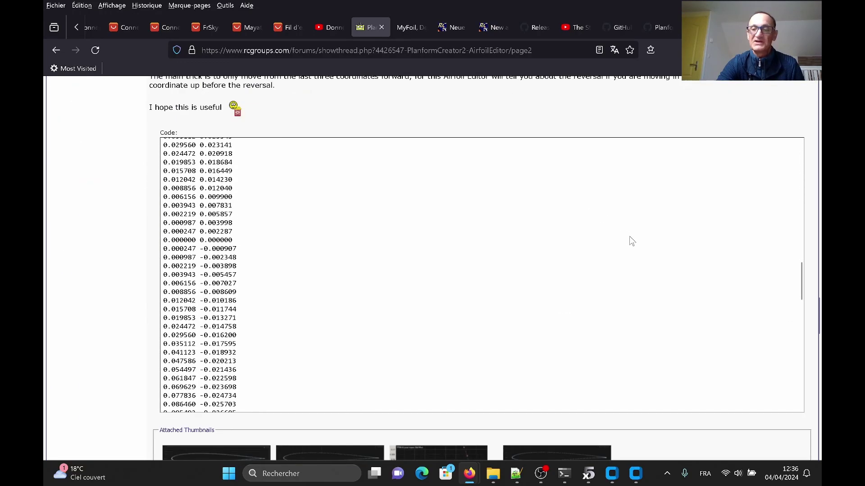
pyautogui.scroll(3, 687, 198)
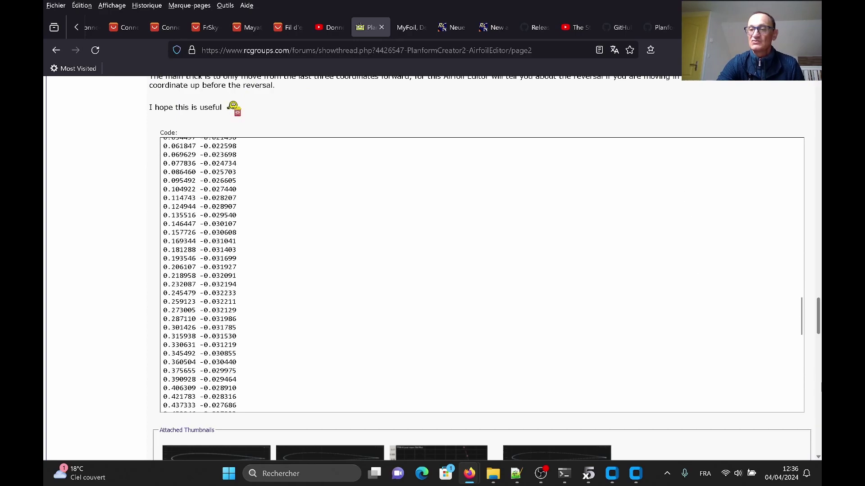
pyautogui.moveTo(818, 315); pyautogui.dragTo(819, 106)
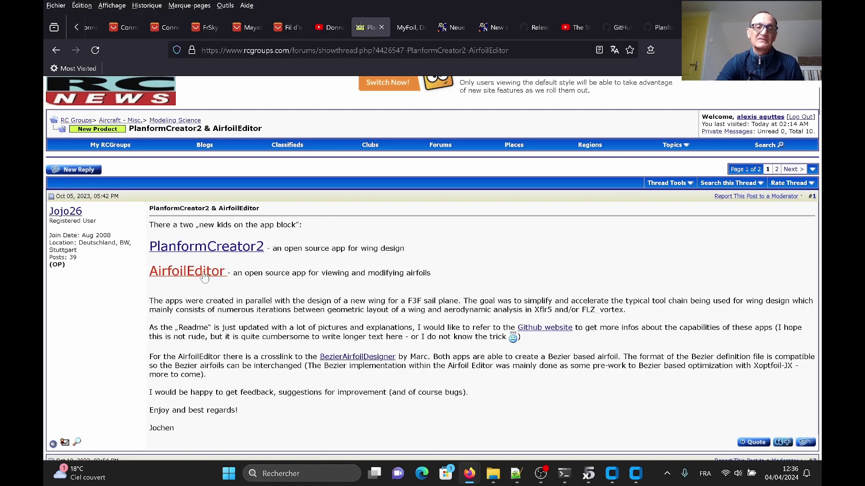
# - View the v 1.2.2 Airfoil Editor release notes on the PlanformCreator2 GitHub releases page
pyautogui.click(531, 27)
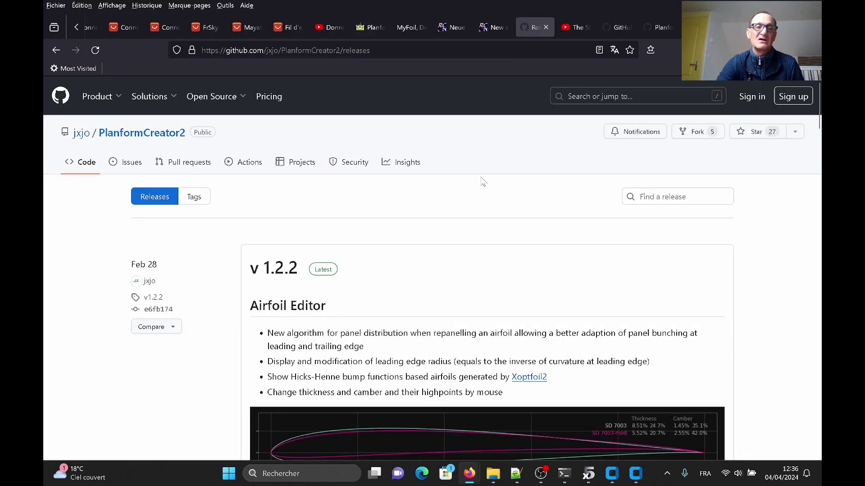
pyautogui.scroll(-3, 480, 178)
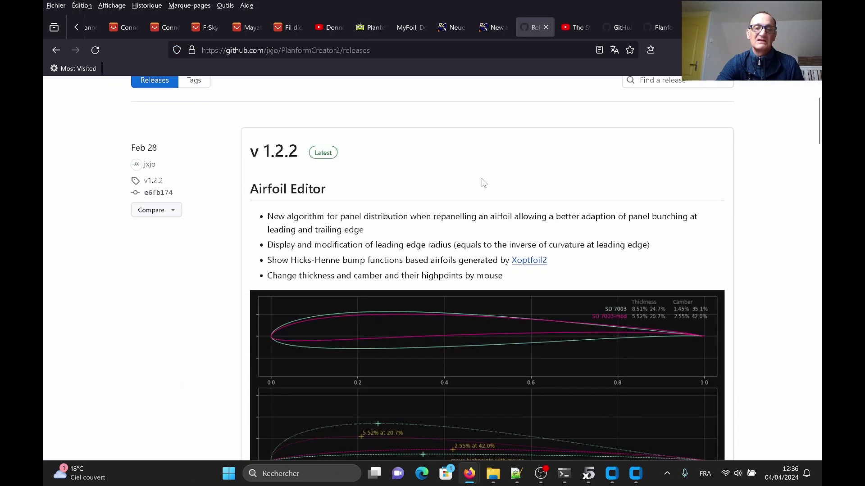
pyautogui.scroll(3, 481, 179)
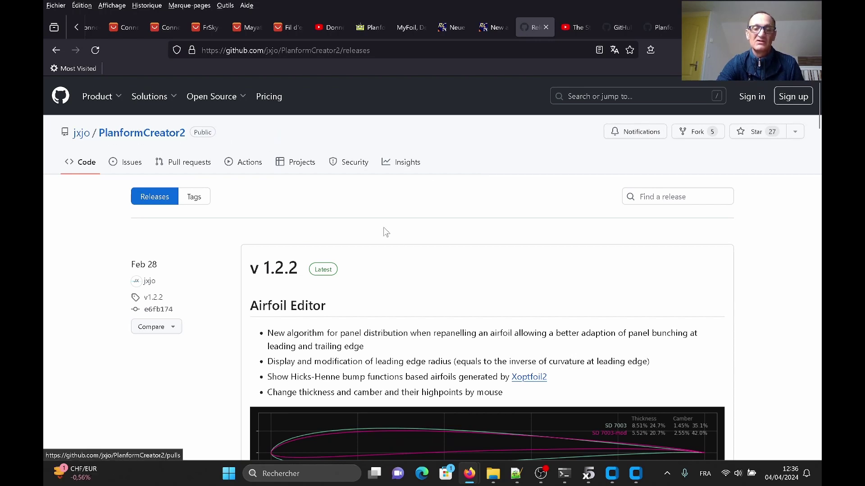
# - Switch to File Explorer, select AirfoilEditor.exe in the PlanformCreator2 folder on drive C:, and return to the GitHub releases page
pyautogui.moveTo(494, 480)
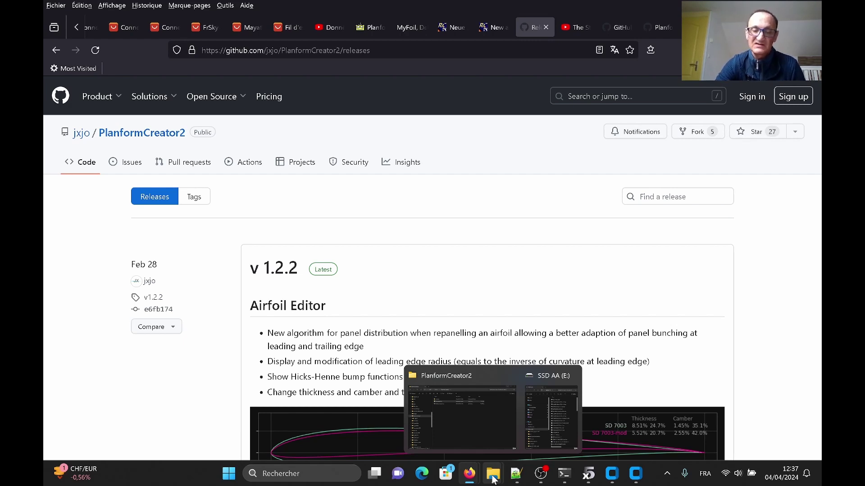
pyautogui.click(446, 405)
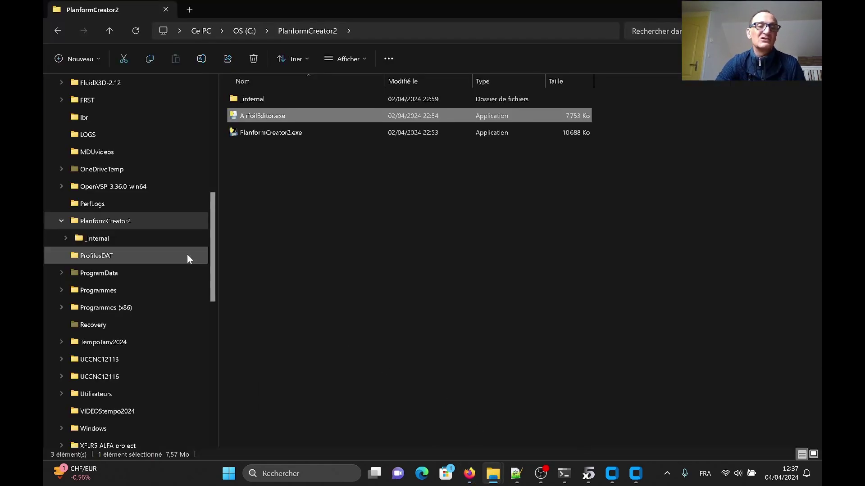
pyautogui.click(93, 224)
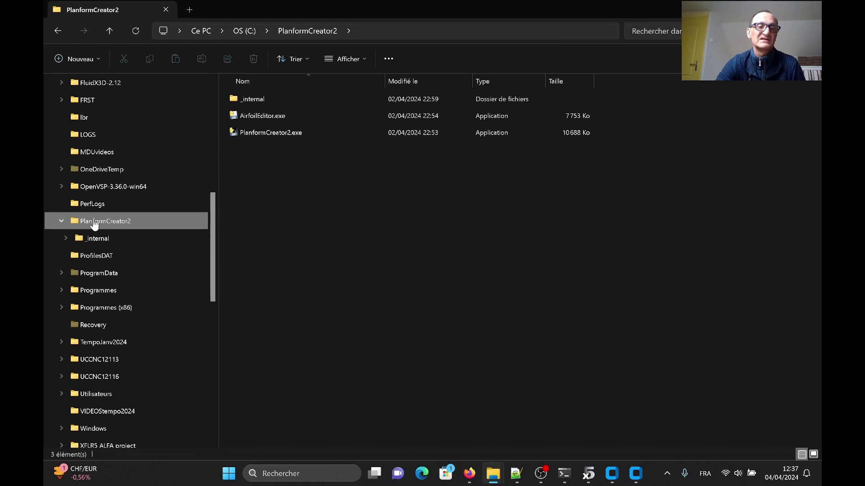
pyautogui.click(270, 115)
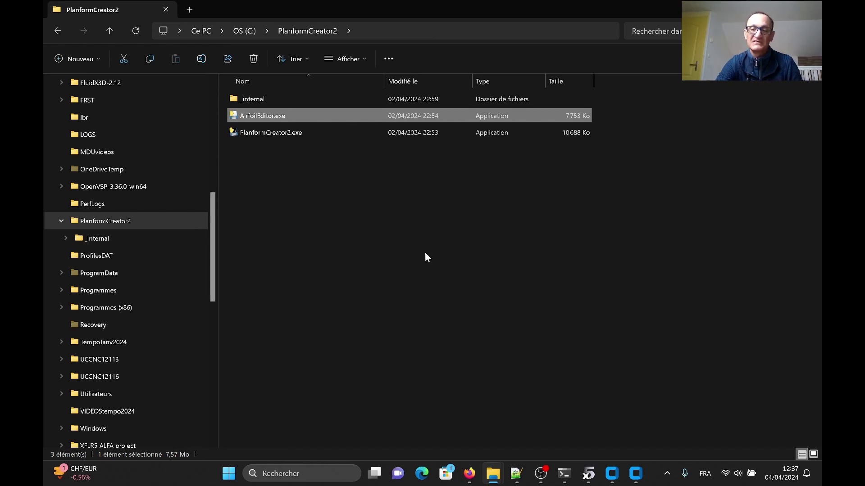
pyautogui.click(751, 9)
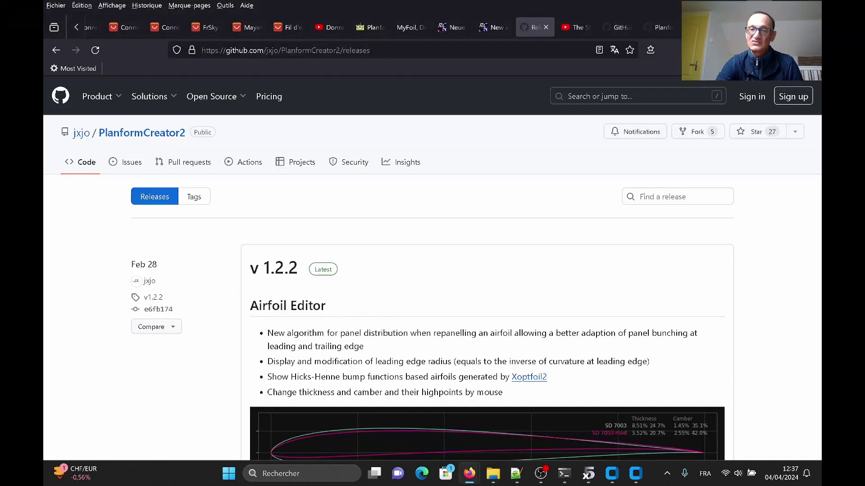
pyautogui.scroll(-3, 720, 227)
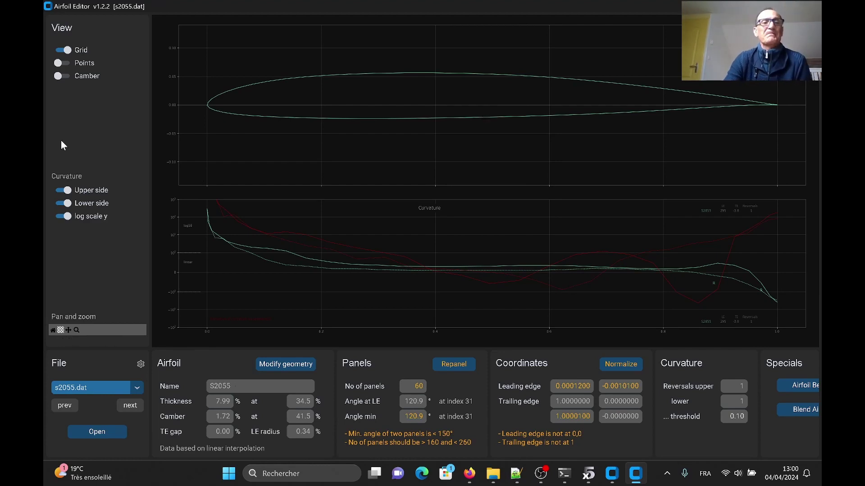
# - Show and hide the S2055 airfoil's coordinate points, and do the same with its camber line
pyautogui.click(64, 63)
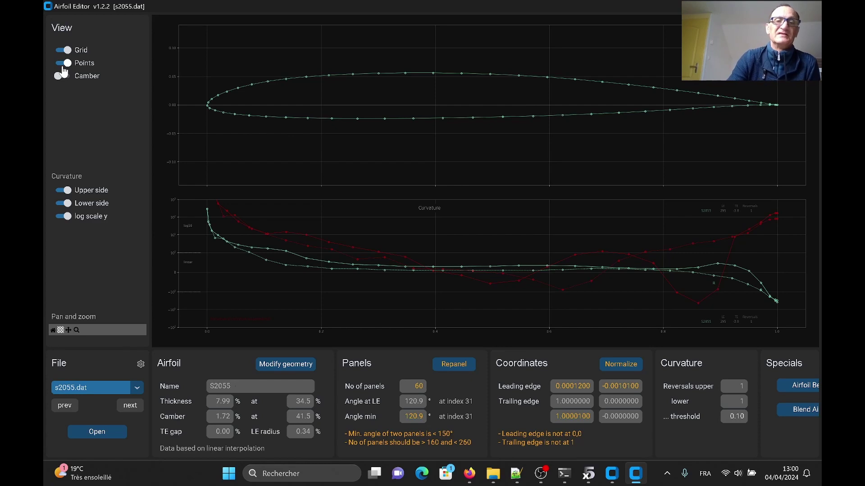
pyautogui.click(64, 63)
pyautogui.click(66, 76)
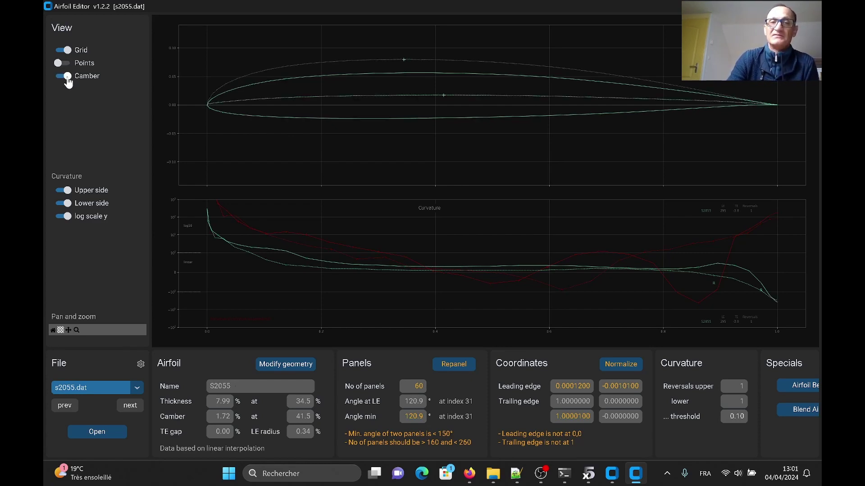
pyautogui.click(67, 78)
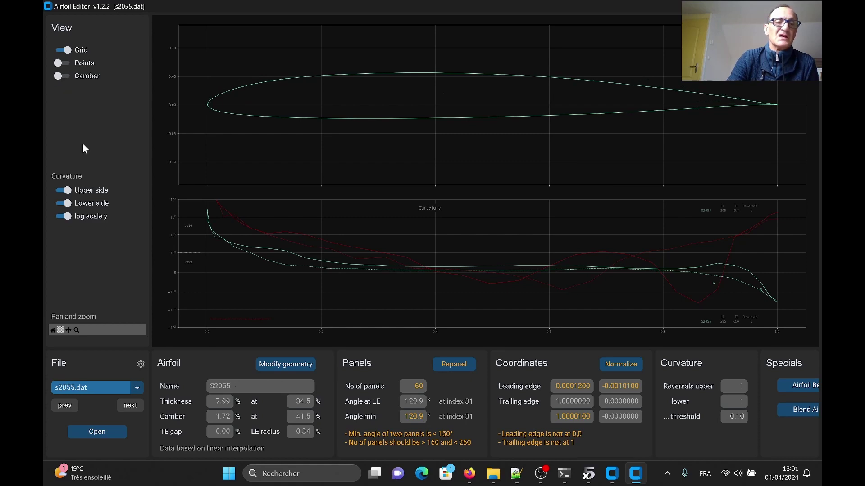
# - Examine the upper-side curvature alone with linear and logarithmic y scales, and switch the curvature plot to the lower side only
pyautogui.click(64, 191)
pyautogui.click(63, 203)
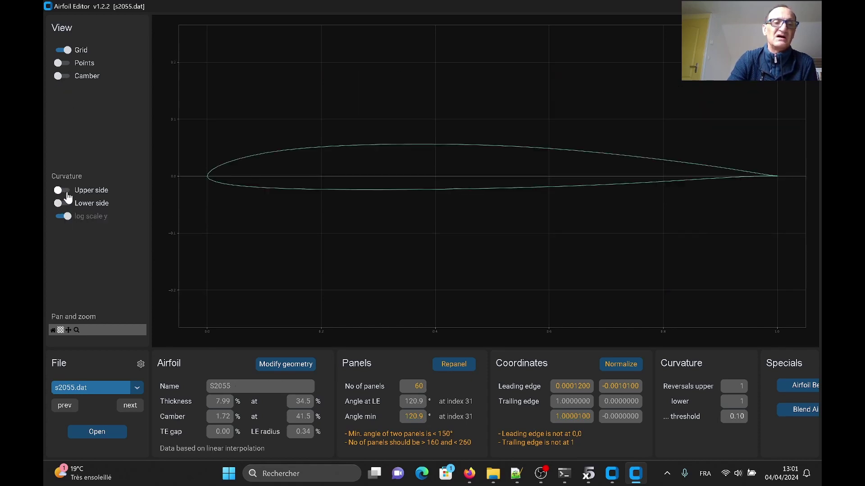
pyautogui.click(66, 191)
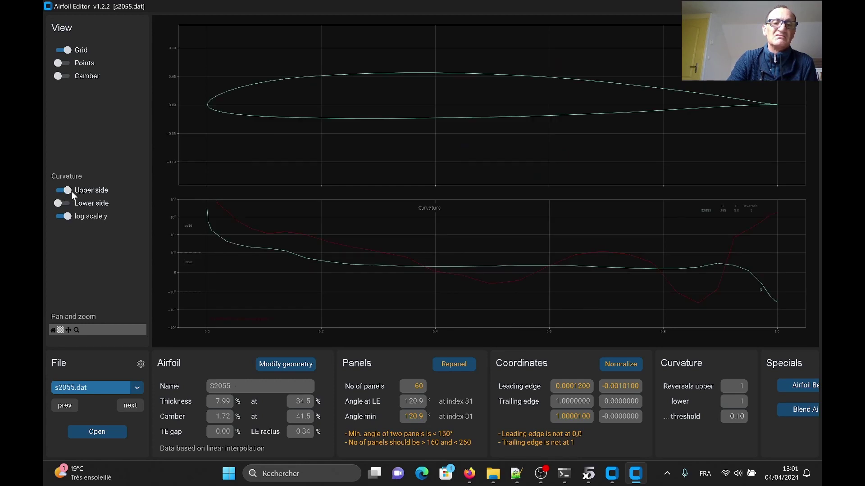
pyautogui.click(63, 217)
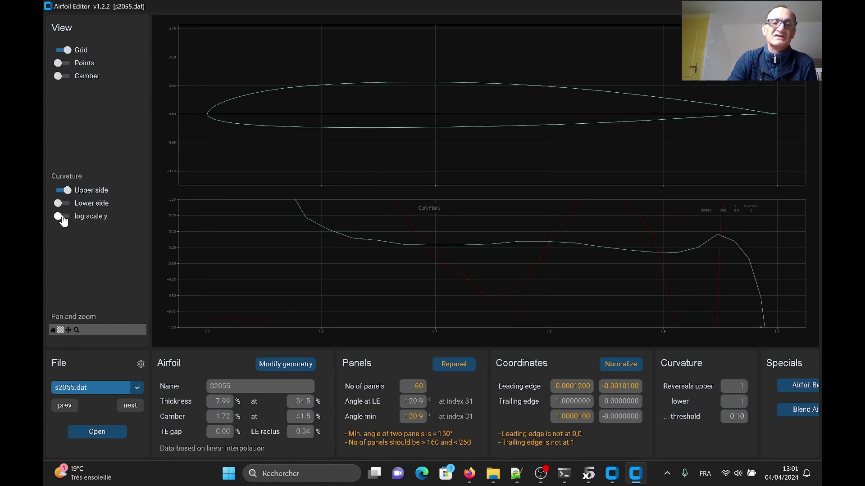
pyautogui.click(67, 217)
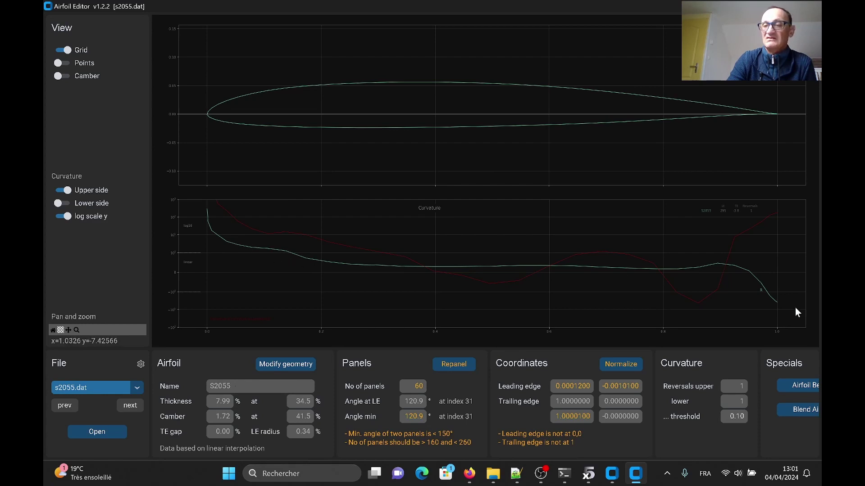
pyautogui.click(67, 206)
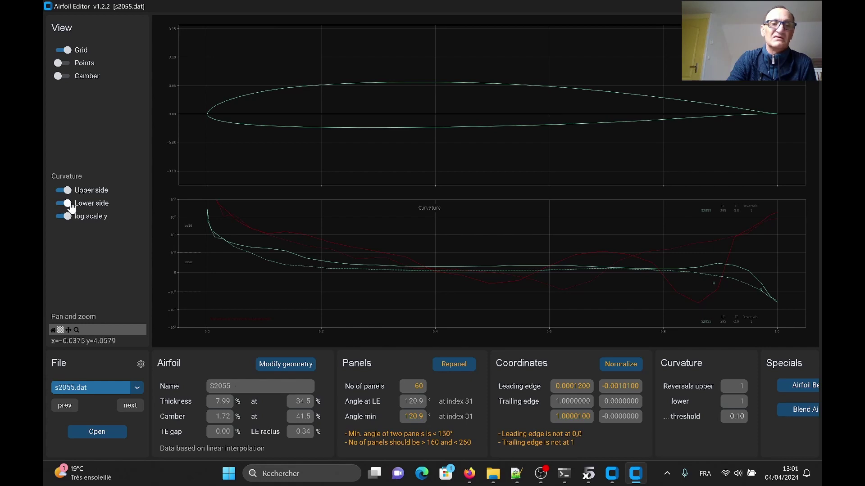
pyautogui.click(63, 190)
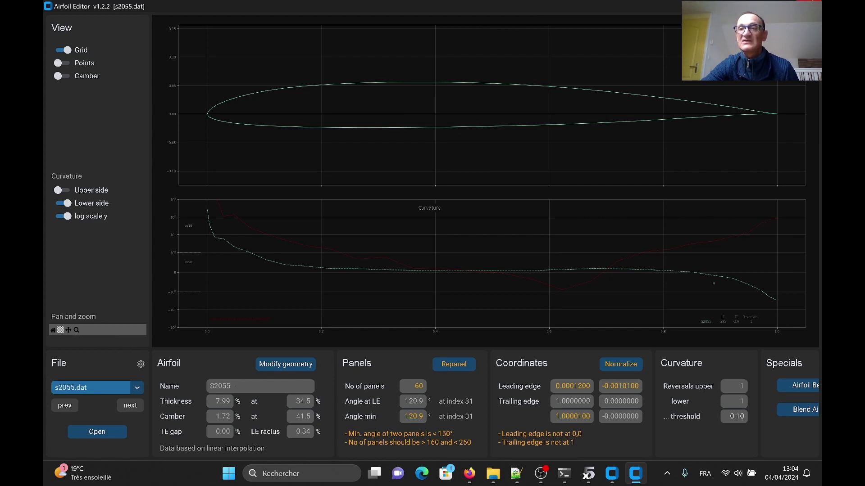
pyautogui.click(789, 6)
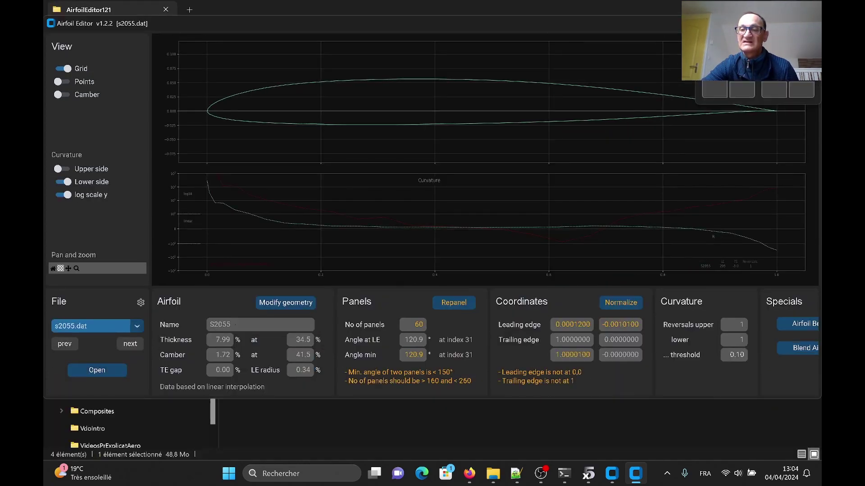
pyautogui.moveTo(701, 9); pyautogui.dragTo(674, 7)
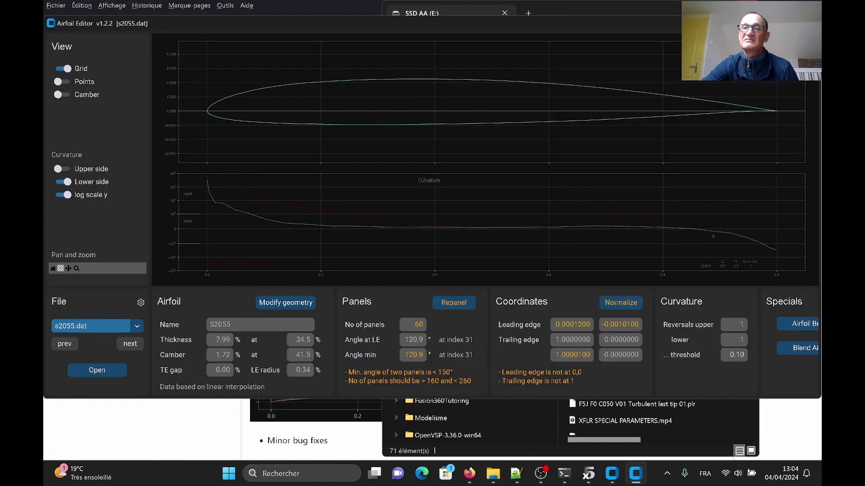
pyautogui.click(789, 23)
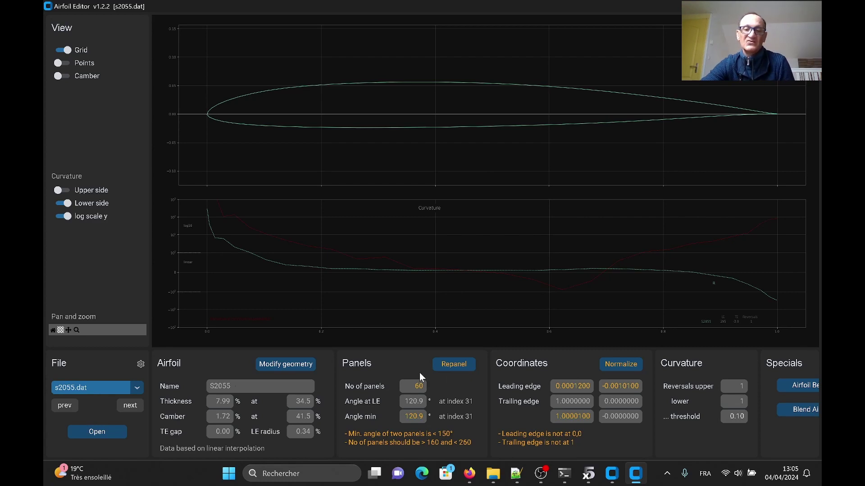
# - Normalize the S2055 airfoil, save it under the name S2055 AA6, and add the upper side to the curvature plot
pyautogui.click(621, 368)
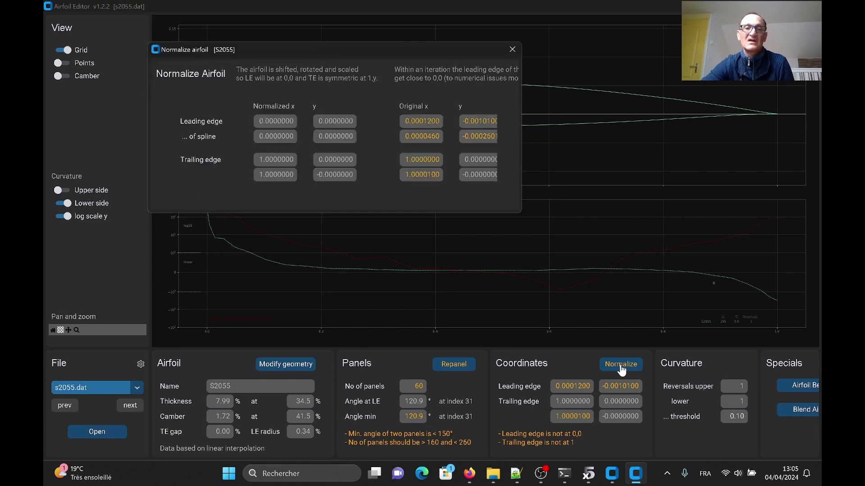
pyautogui.moveTo(519, 214); pyautogui.dragTo(651, 318)
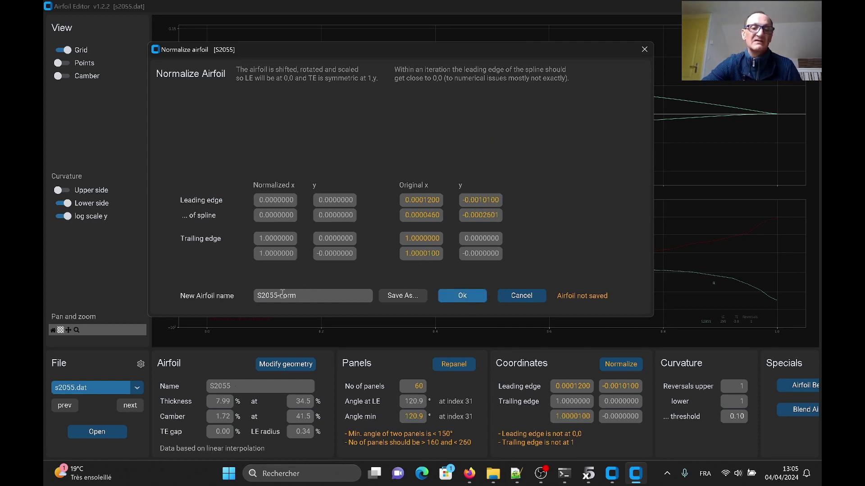
pyautogui.moveTo(278, 295); pyautogui.dragTo(320, 299)
pyautogui.press('BackSpace')
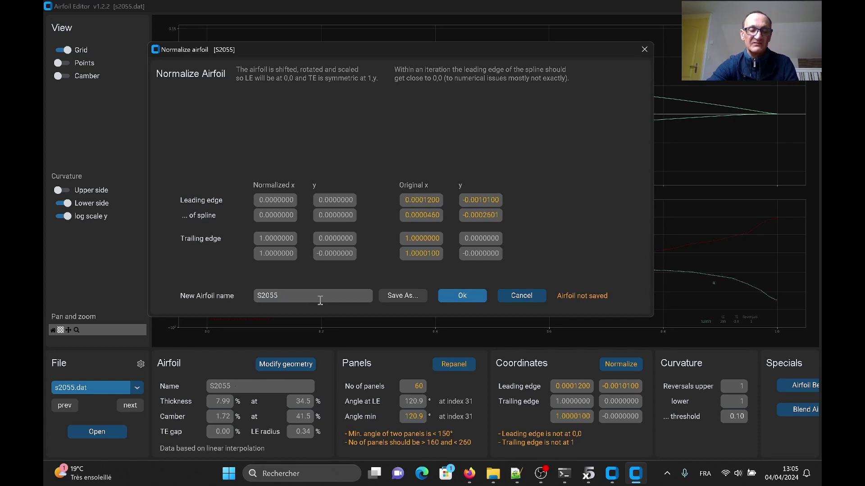
pyautogui.write('AA6')
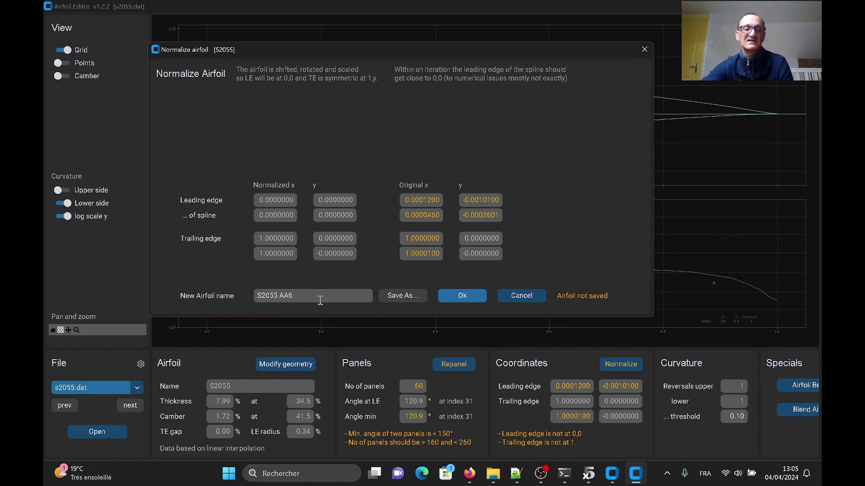
pyautogui.hotkey('ctrl', 'a')
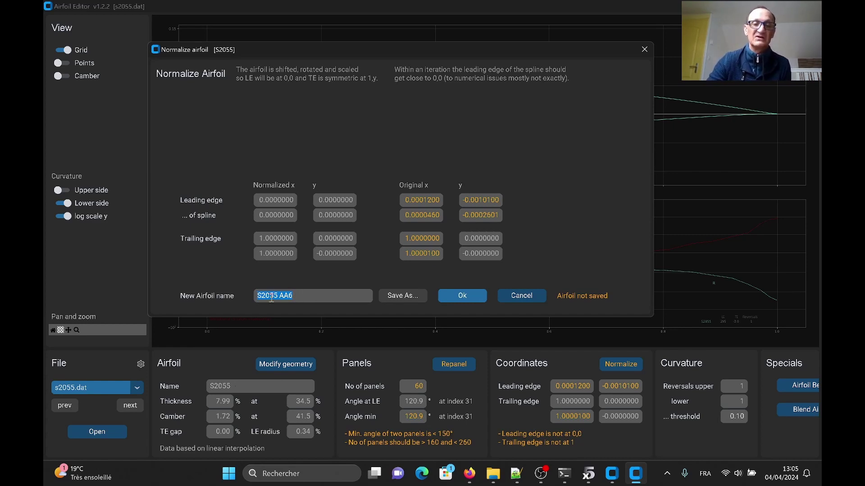
pyautogui.click(463, 299)
pyautogui.click(297, 156)
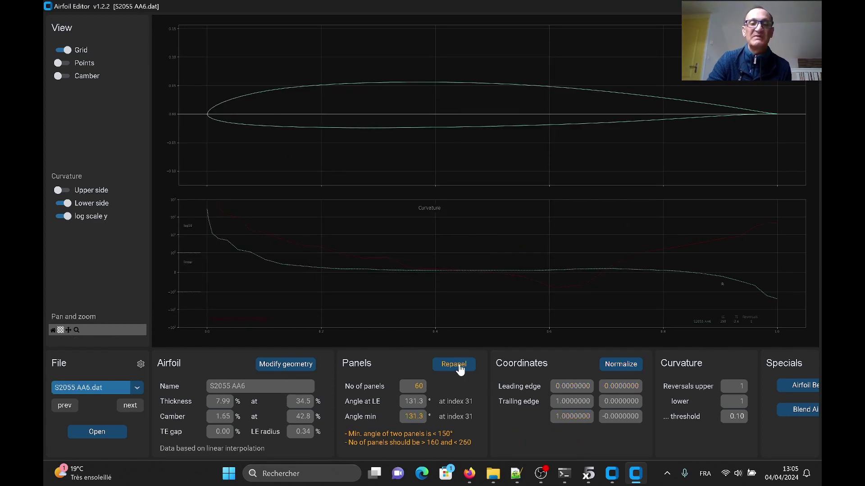
pyautogui.click(64, 192)
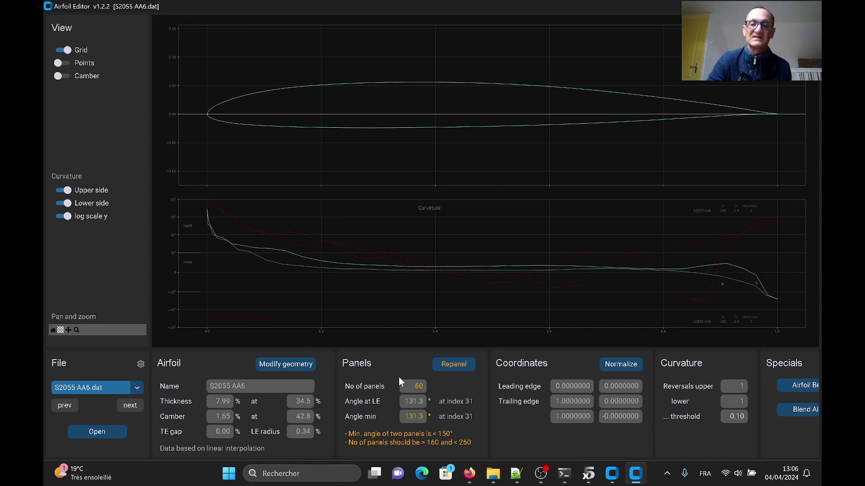
# - Start repaneling the S2055 AA6 airfoil and try 310 panels with a leading edge bunch of 0.76
pyautogui.click(454, 366)
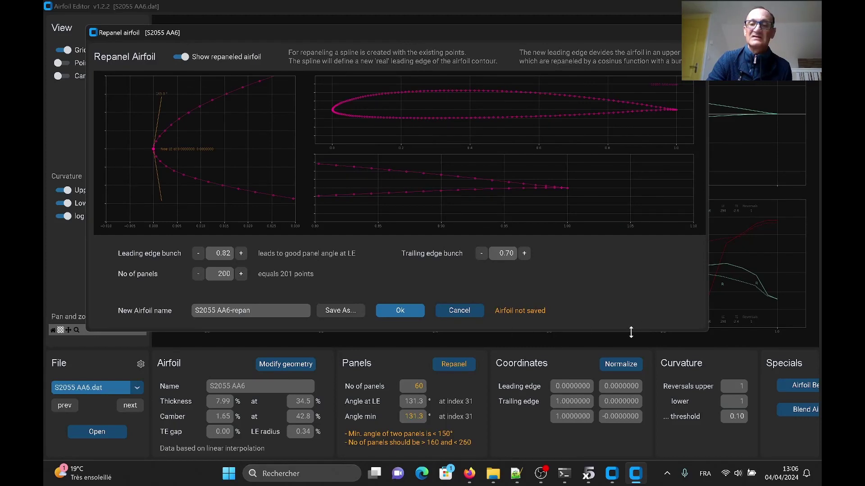
pyautogui.moveTo(631, 332); pyautogui.dragTo(631, 371)
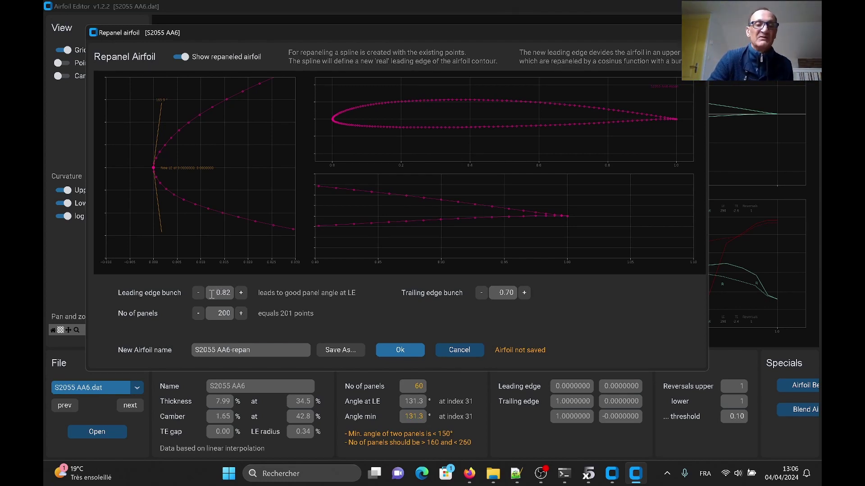
pyautogui.click(242, 314)
pyautogui.click(242, 315)
pyautogui.click(198, 295)
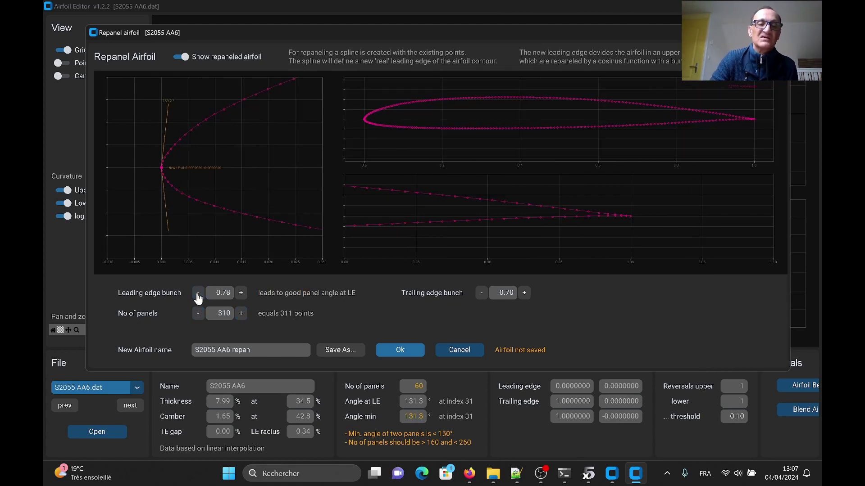
pyautogui.click(241, 294)
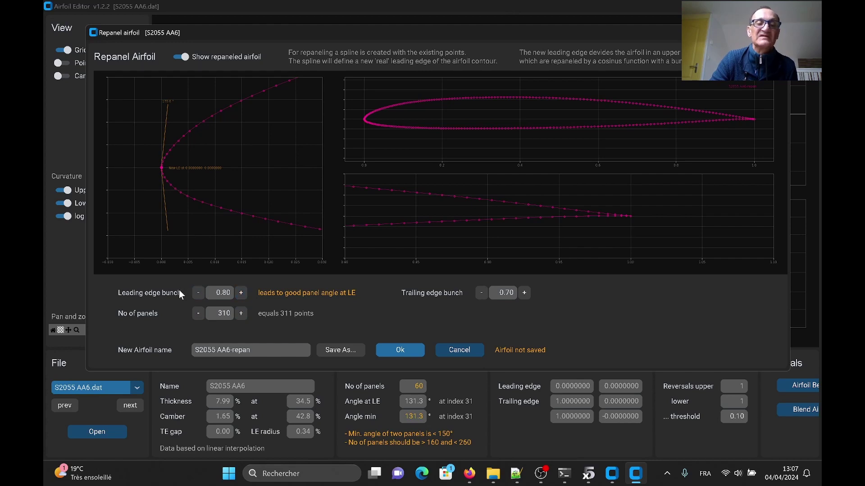
pyautogui.click(198, 297)
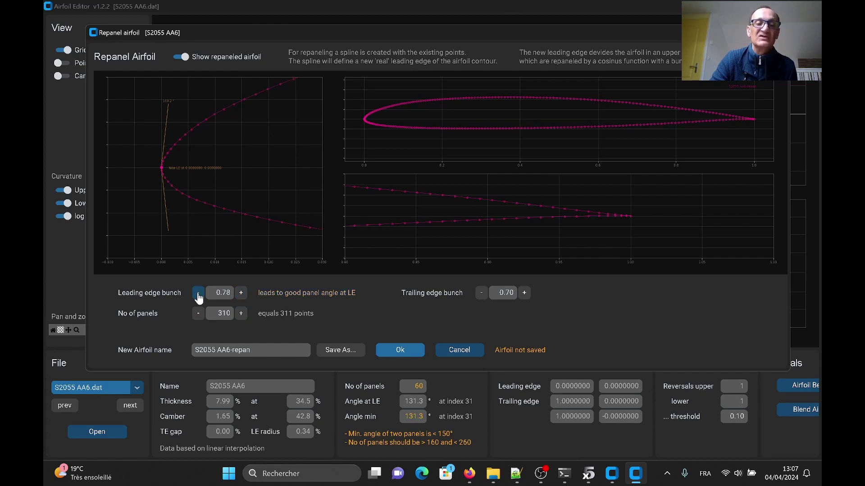
pyautogui.click(198, 296)
# - Reduce the number of panels to 250 and set the leading edge bunch to 0.82
pyautogui.click(199, 315)
pyautogui.click(198, 315)
pyautogui.click(198, 315)
pyautogui.click(198, 315)
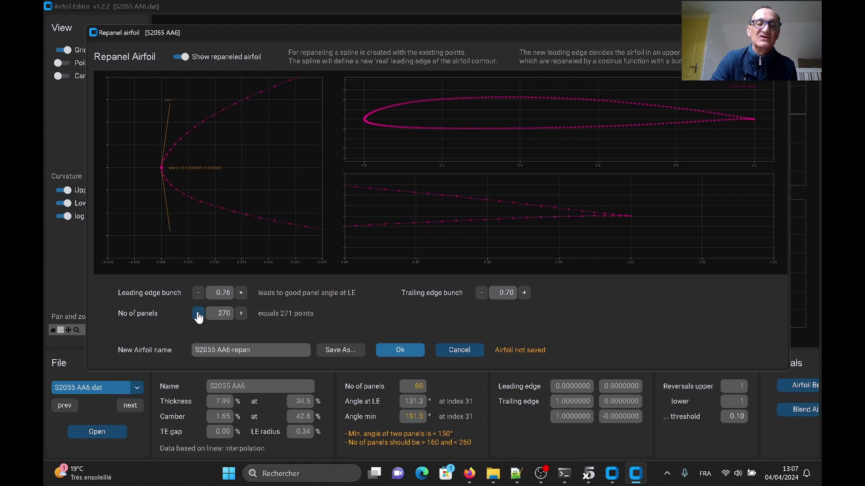
pyautogui.click(198, 315)
pyautogui.click(198, 315)
pyautogui.click(241, 295)
pyautogui.click(241, 295)
pyautogui.click(241, 295)
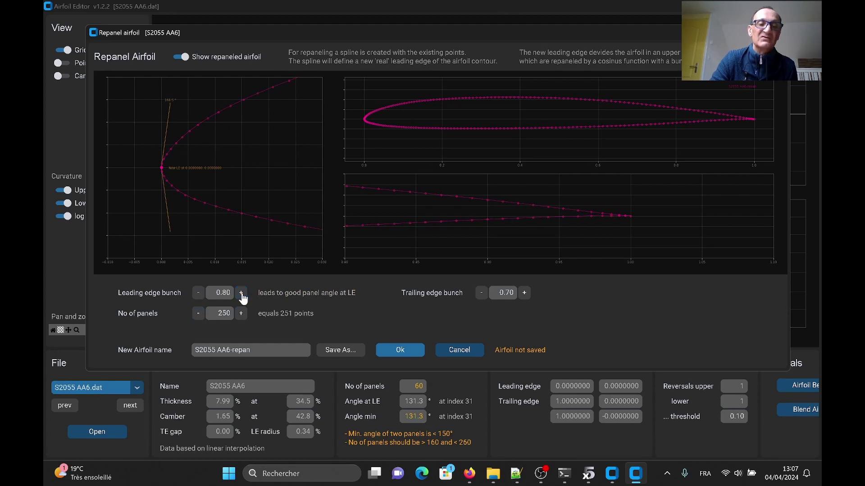
pyautogui.click(242, 295)
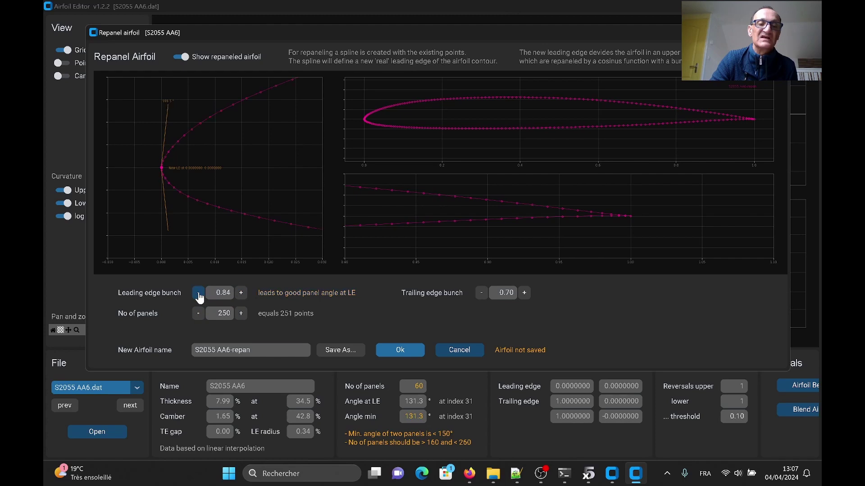
pyautogui.click(198, 295)
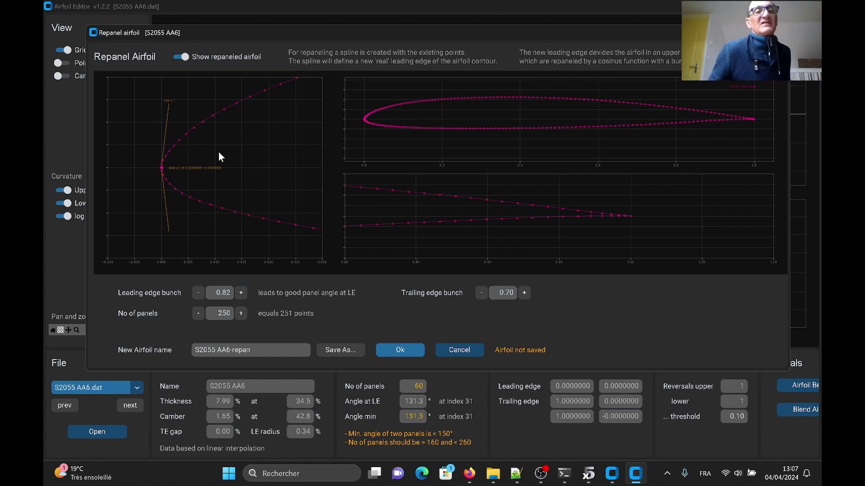
# - Compare the repaneled airfoil with the original by switching the repaneled display off and on several times
pyautogui.click(176, 60)
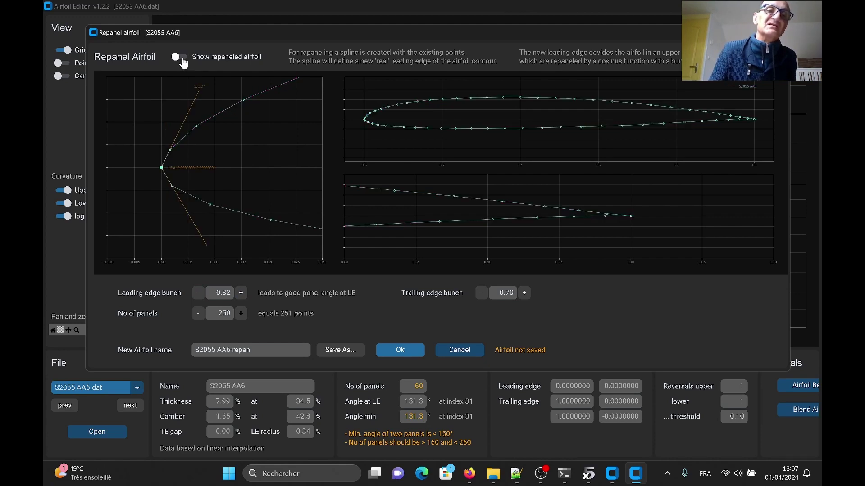
pyautogui.click(178, 59)
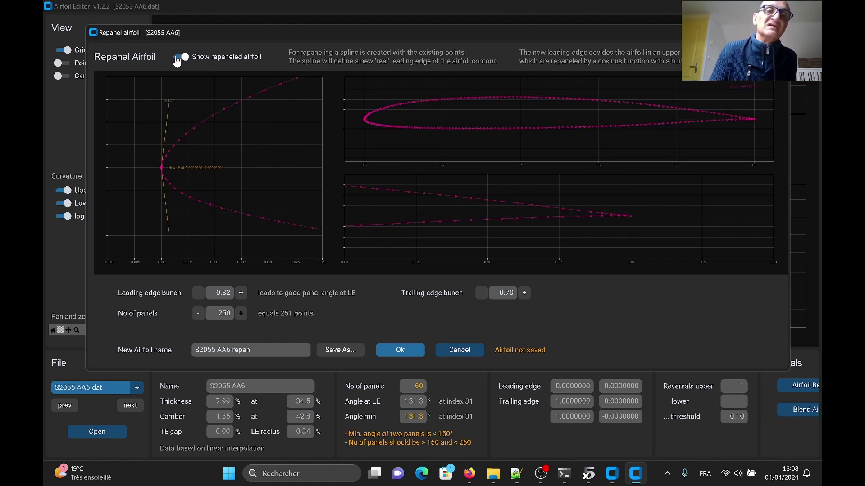
pyautogui.click(176, 60)
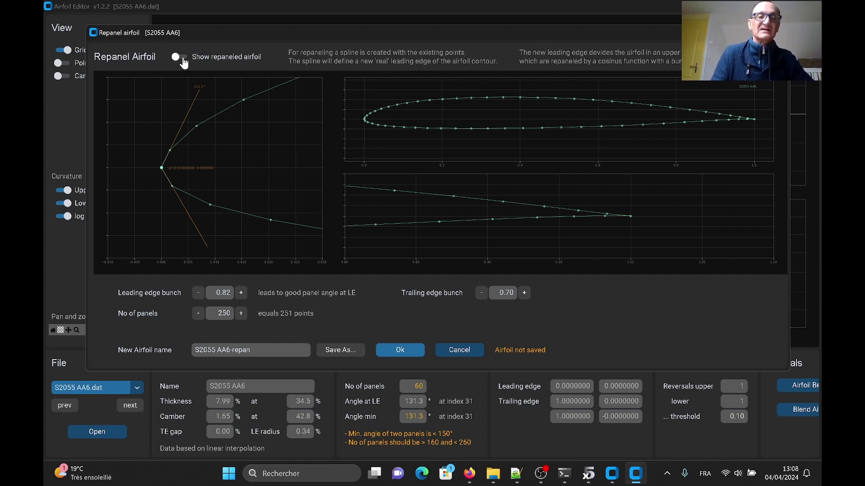
pyautogui.click(180, 57)
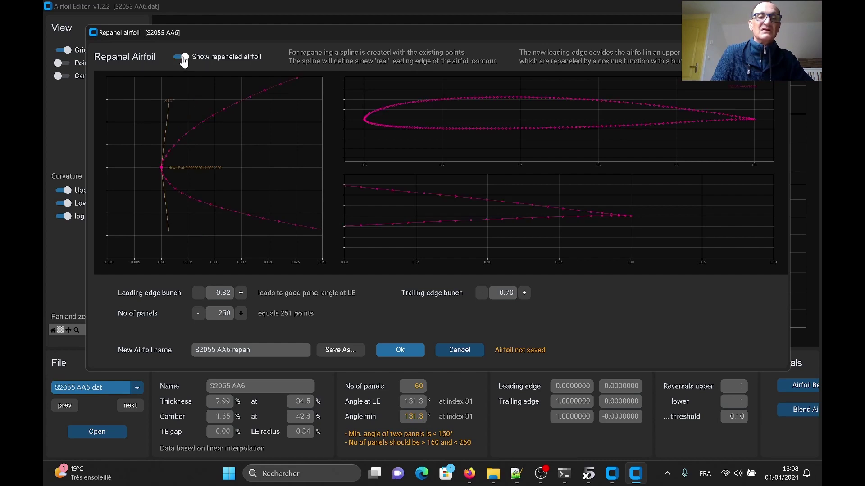
pyautogui.click(184, 60)
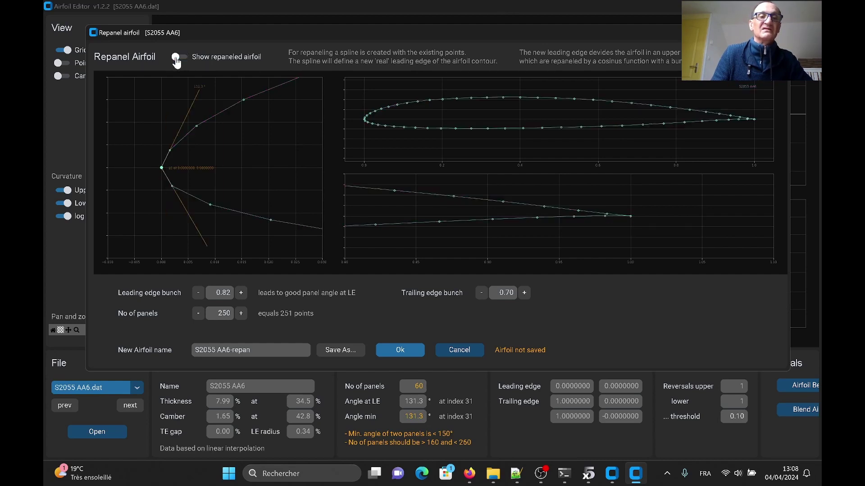
pyautogui.click(186, 61)
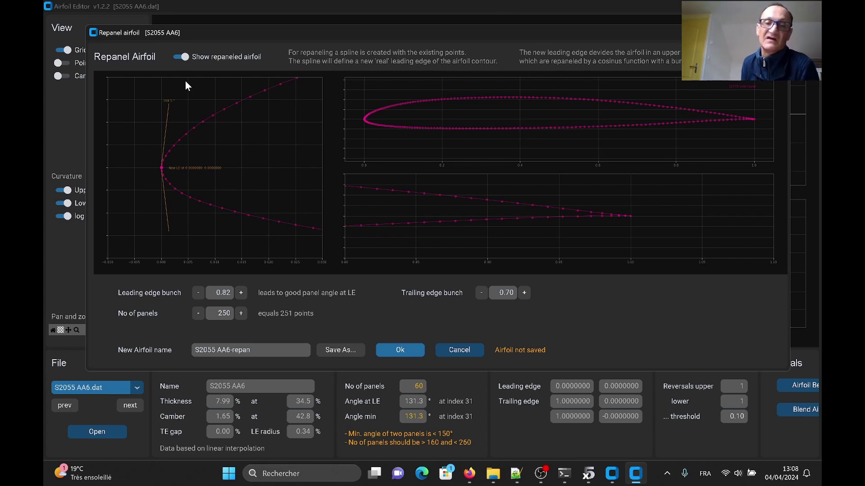
# - Try trailing edge bunch values of 0.98, 0.86 and 1.00 for the repaneled airfoil
pyautogui.click(523, 293)
pyautogui.click(524, 293)
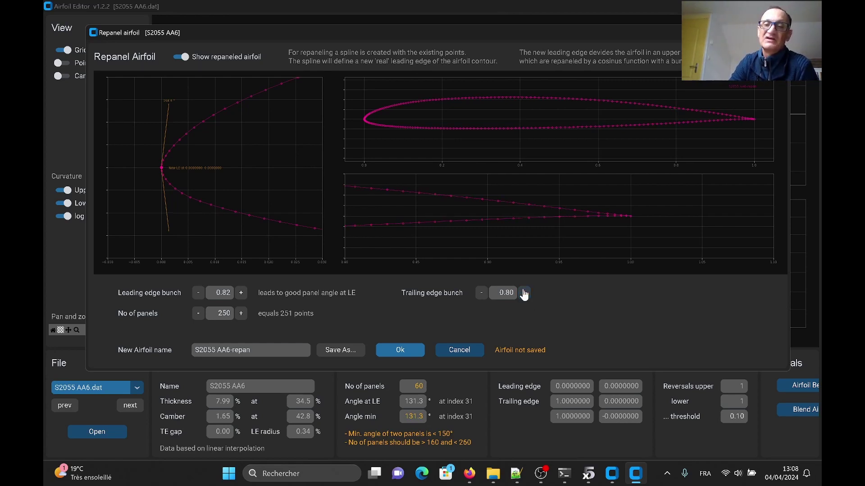
pyautogui.click(524, 294)
pyautogui.click(524, 294)
pyautogui.click(524, 293)
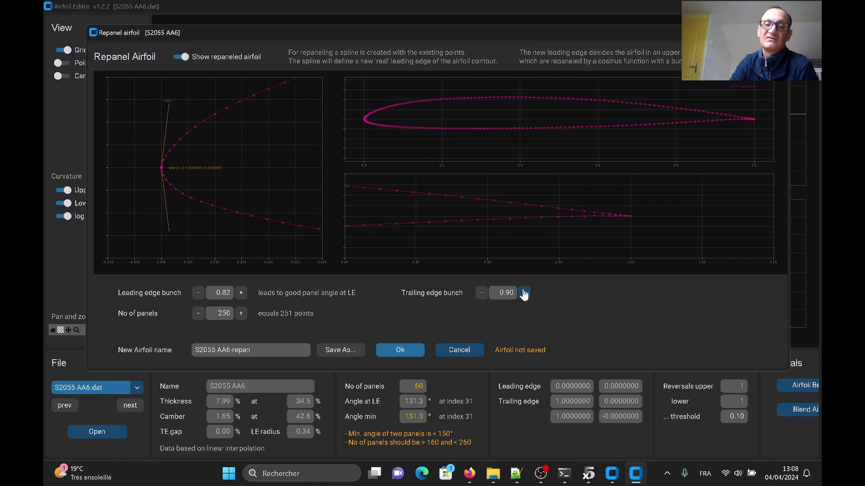
pyautogui.click(523, 293)
pyautogui.click(523, 294)
pyautogui.click(524, 293)
pyautogui.click(523, 293)
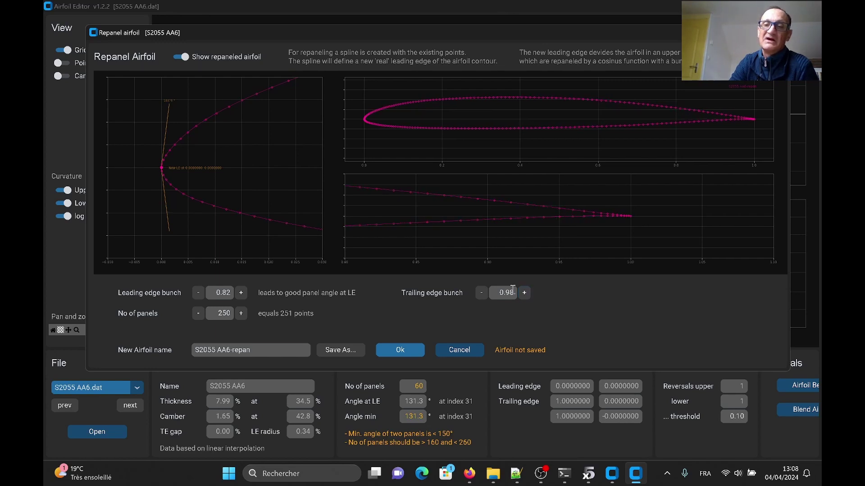
pyautogui.click(481, 293)
pyautogui.click(481, 293)
pyautogui.click(482, 293)
pyautogui.click(481, 293)
pyautogui.click(481, 293)
pyautogui.click(481, 293)
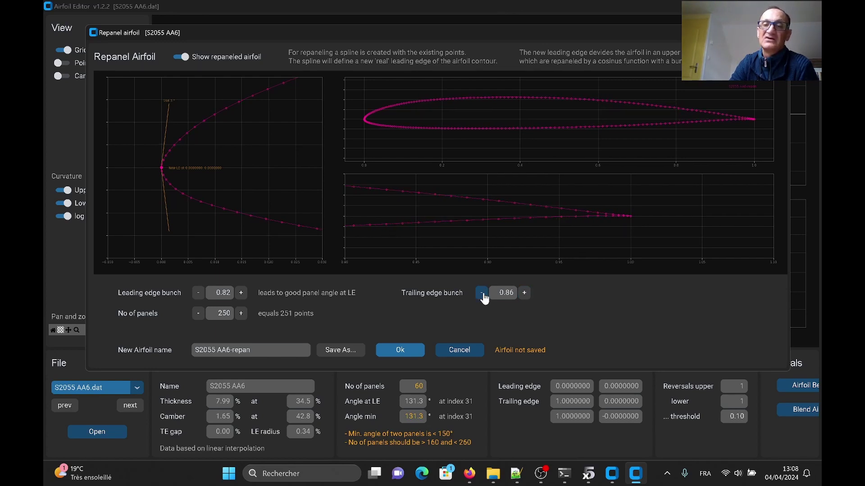
pyautogui.click(525, 293)
pyautogui.click(524, 293)
pyautogui.click(525, 294)
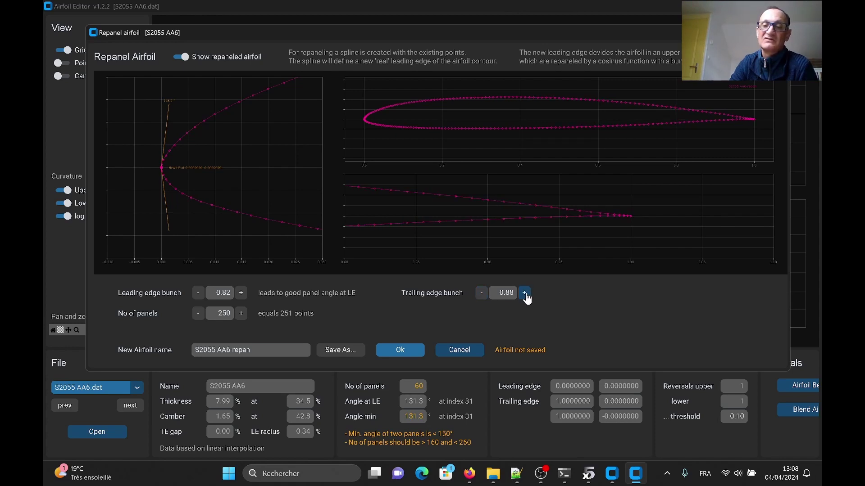
pyautogui.click(526, 293)
pyautogui.click(525, 294)
pyautogui.click(525, 293)
pyautogui.click(525, 293)
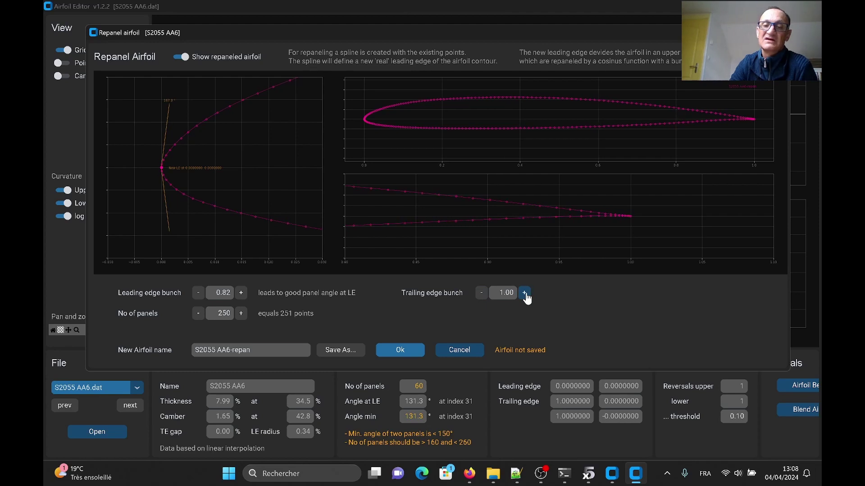
# - Set the trailing edge bunch to 0.74 and save the repaneled airfoil under the name S2055 AA6
pyautogui.click(481, 293)
pyautogui.click(481, 293)
pyautogui.click(481, 293)
pyautogui.click(481, 294)
pyautogui.click(481, 293)
pyautogui.click(481, 294)
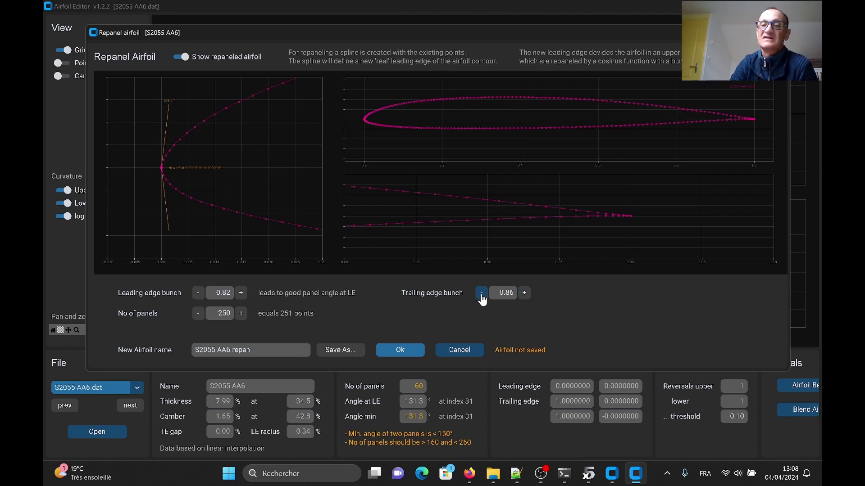
pyautogui.click(481, 293)
pyautogui.click(481, 293)
pyautogui.click(481, 293)
pyautogui.click(481, 294)
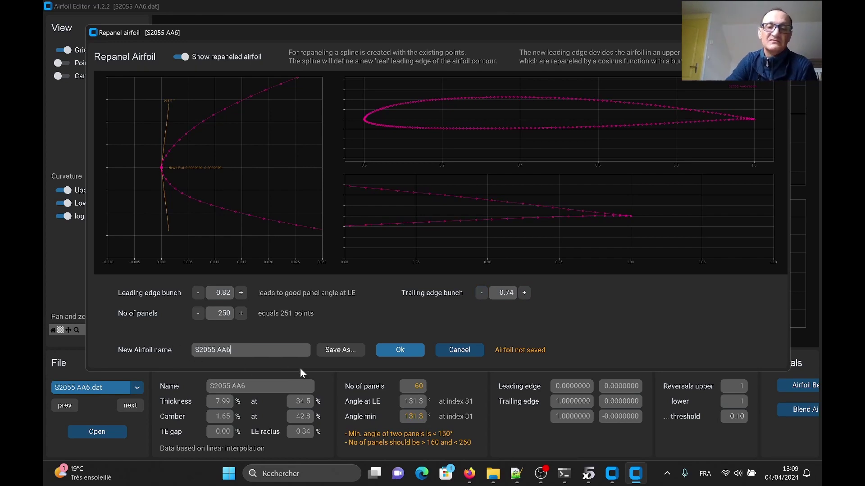
pyautogui.click(406, 351)
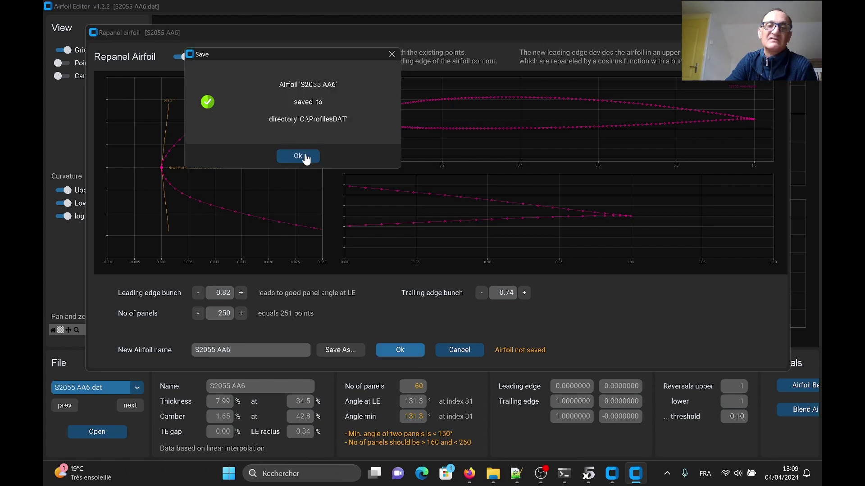
pyautogui.click(304, 157)
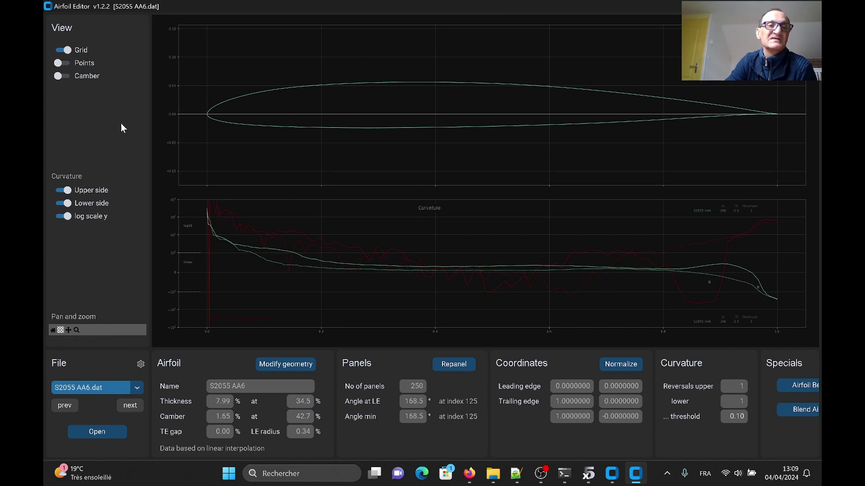
# - Show the repaneled airfoil's coordinate points and inspect the front part of the contour up close before restoring the full view
pyautogui.click(67, 63)
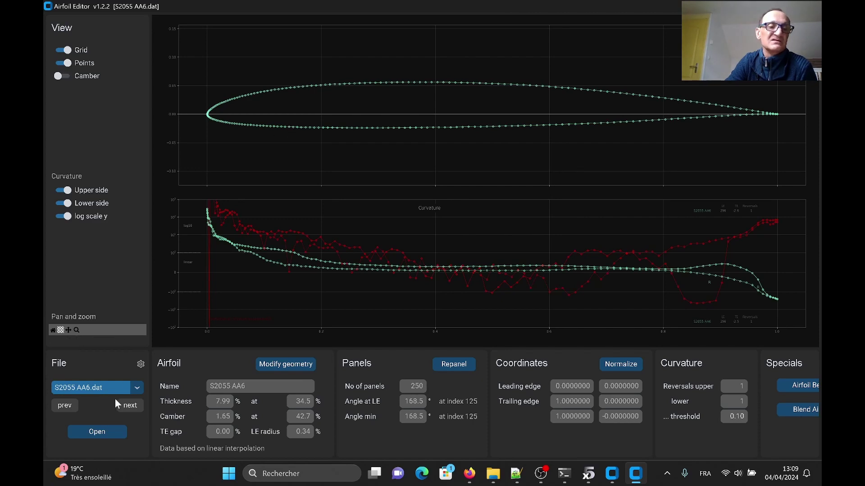
pyautogui.click(76, 331)
pyautogui.moveTo(192, 65); pyautogui.dragTo(573, 169)
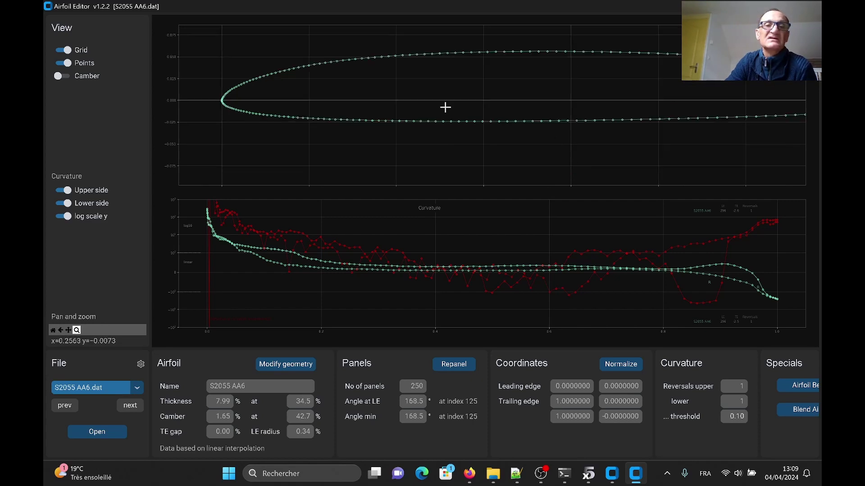
pyautogui.click(61, 331)
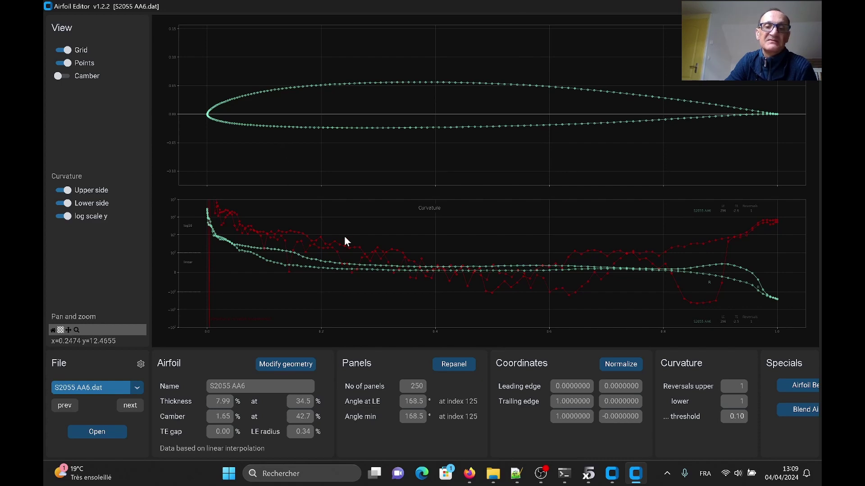
# - Try blending S2055 AA6 with the s7075.dat airfoil at a blend value of 0.49, discarding the result
pyautogui.click(801, 411)
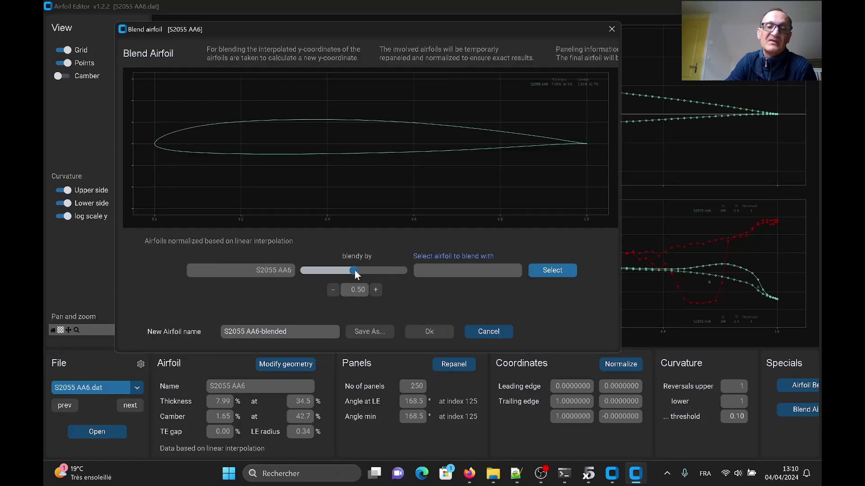
pyautogui.click(546, 271)
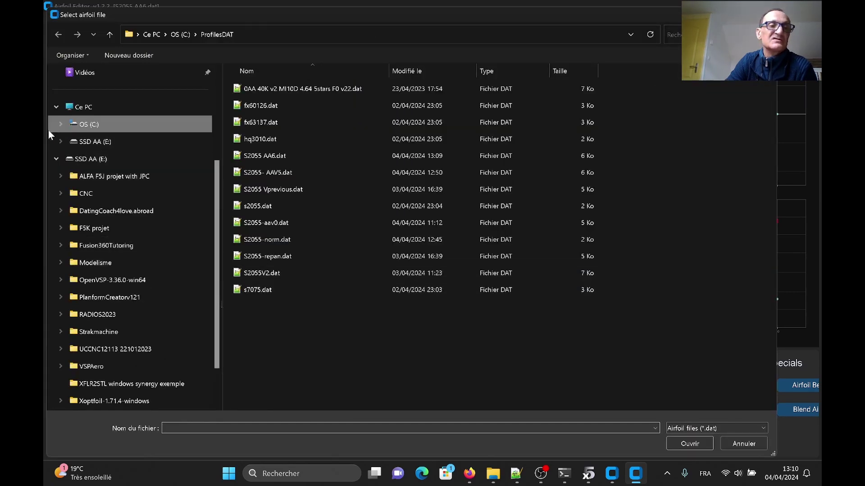
pyautogui.click(60, 125)
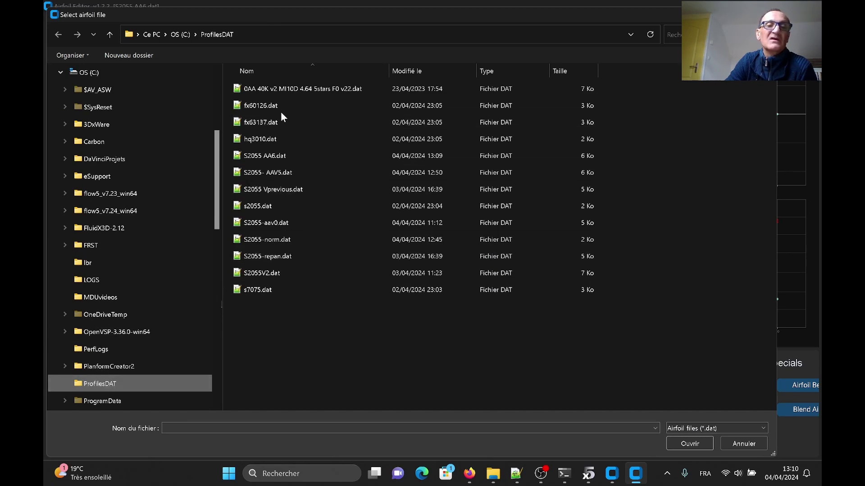
pyautogui.doubleClick(261, 290)
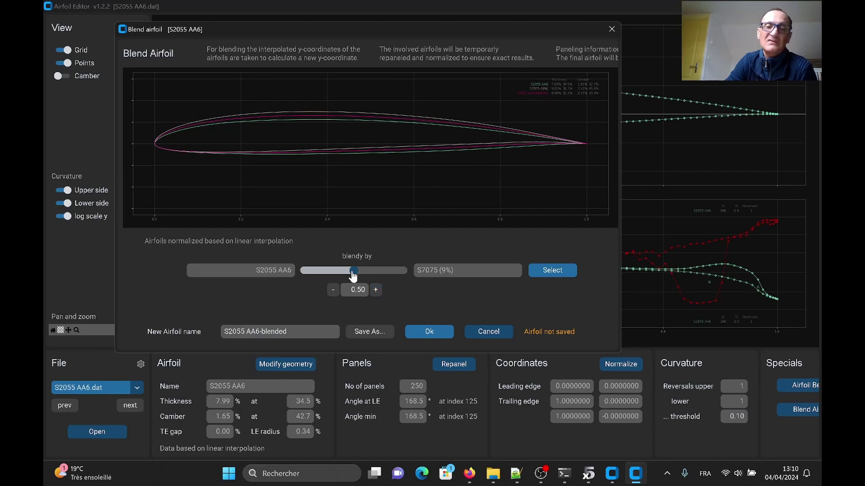
pyautogui.moveTo(353, 270)
pyautogui.mouseDown()
pyautogui.moveTo(378, 271)
pyautogui.moveTo(333, 276)
pyautogui.moveTo(376, 278)
pyautogui.moveTo(353, 275)
pyautogui.mouseUp()
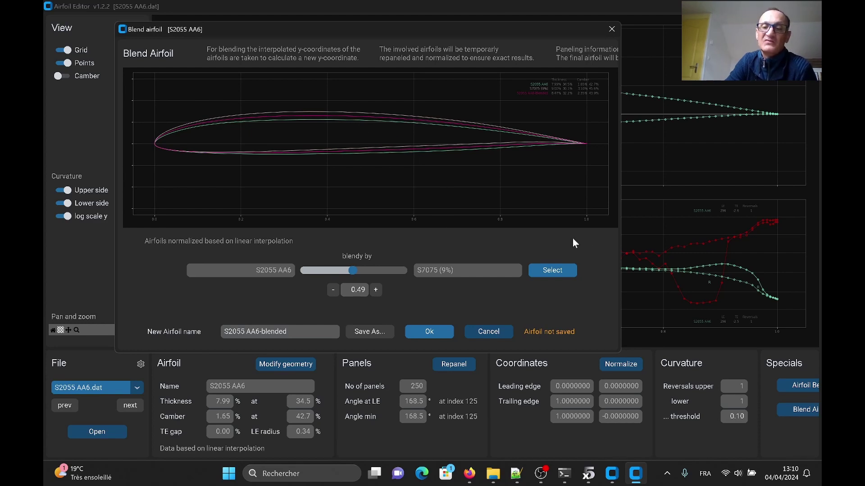
pyautogui.click(611, 29)
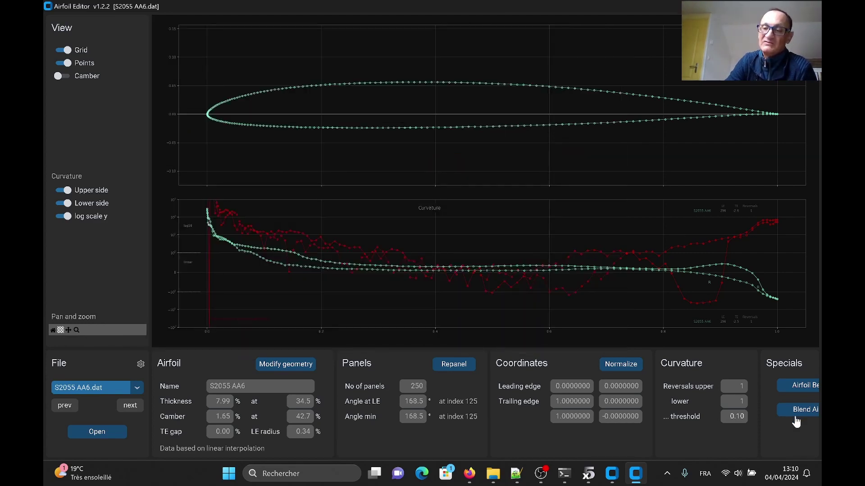
# - Start a Bezier design based on S2055 AA6 and set 8 control points for its upper side
pyautogui.click(799, 388)
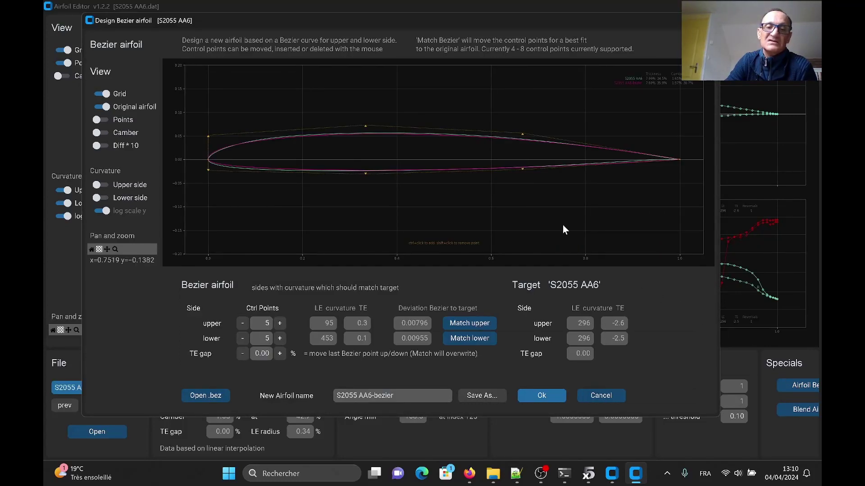
pyautogui.moveTo(719, 86); pyautogui.dragTo(772, 86)
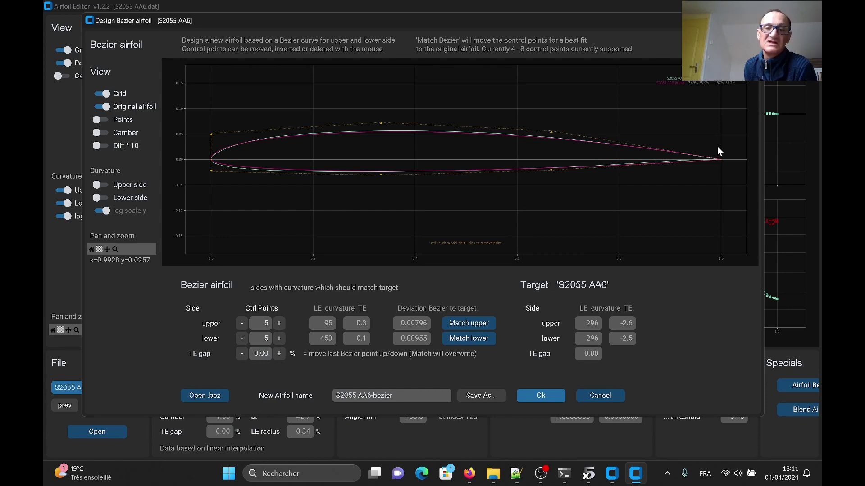
pyautogui.click(279, 326)
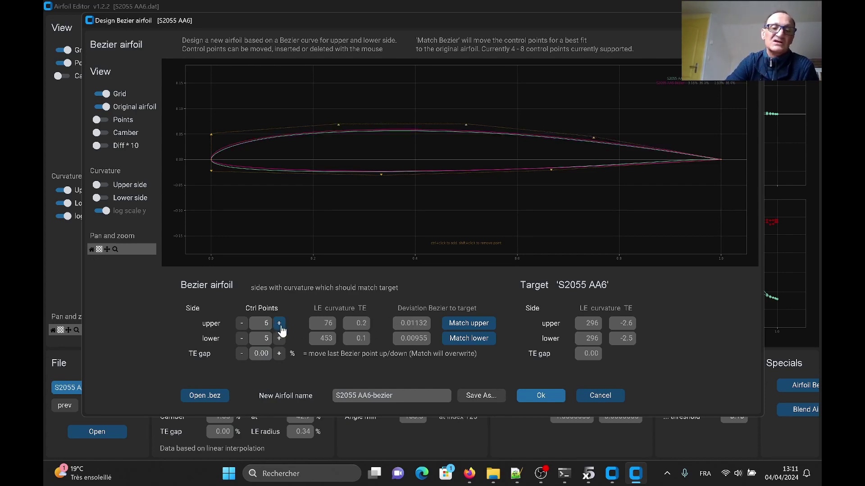
pyautogui.click(279, 326)
pyautogui.click(279, 325)
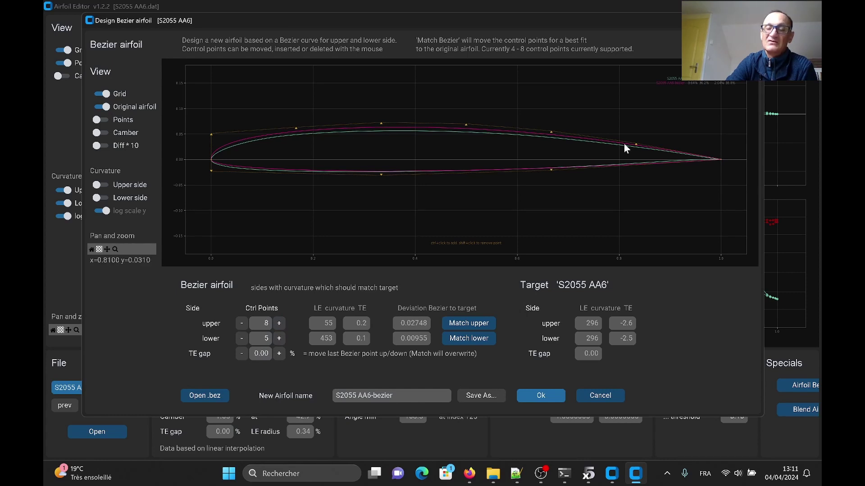
# - Set the number of control points for the Bezier airfoil's lower side to 8
pyautogui.click(279, 338)
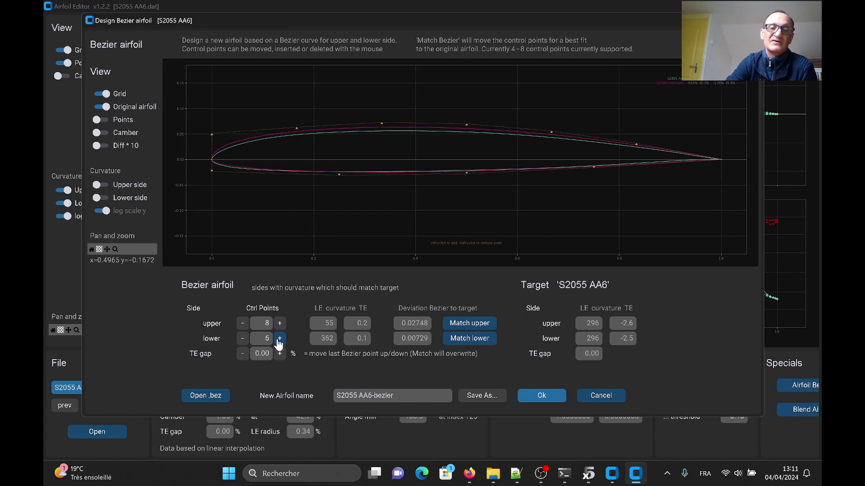
pyautogui.click(280, 338)
pyautogui.click(280, 338)
pyautogui.click(280, 338)
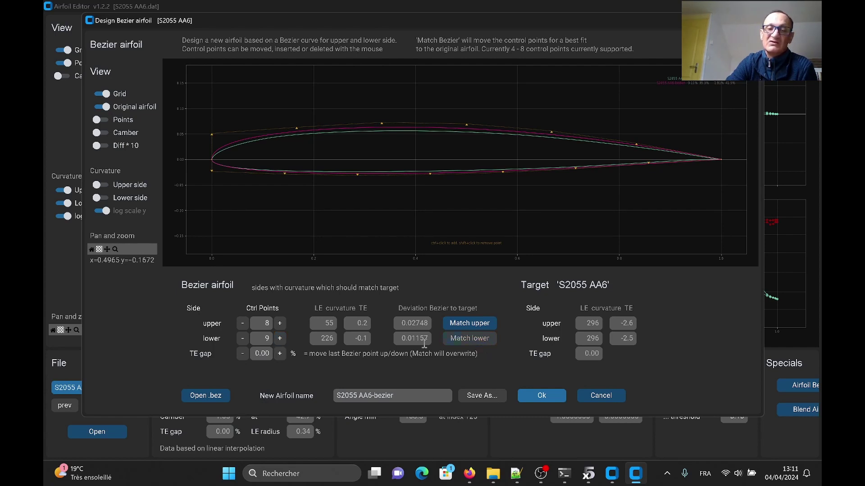
pyautogui.click(242, 340)
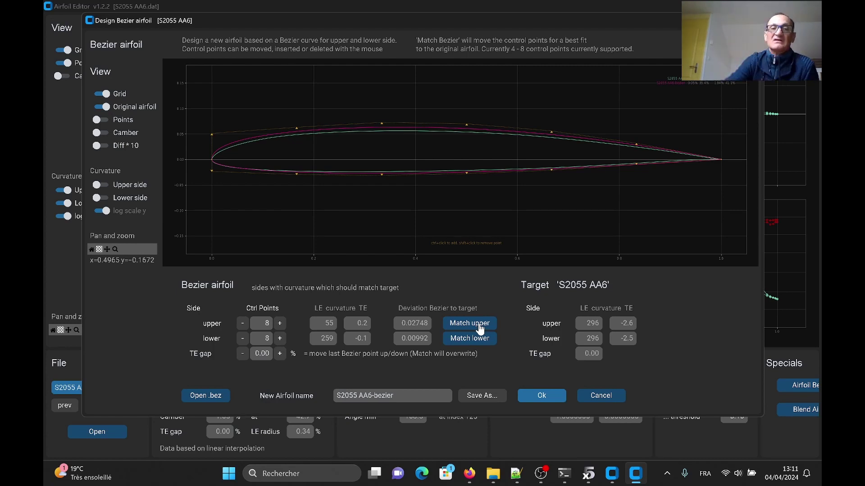
# - Toggle the Bezier airfoil's point display and try 6 control points on the upper side before restoring 8
pyautogui.click(101, 121)
pyautogui.click(101, 120)
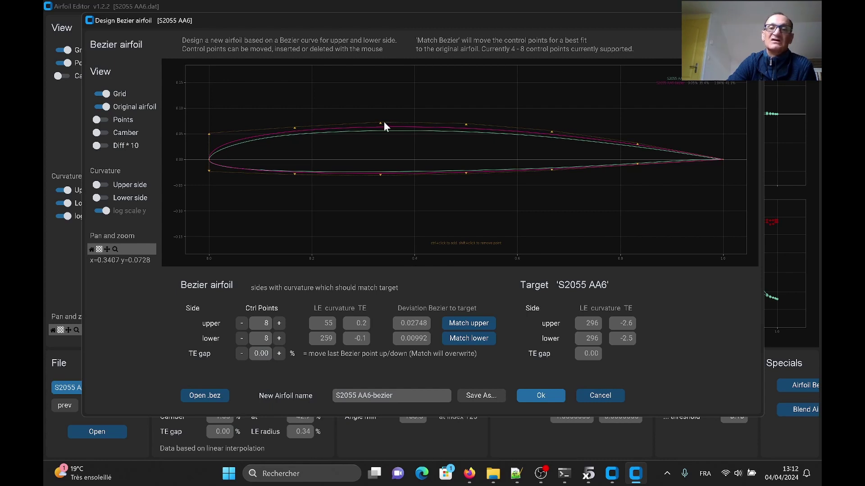
pyautogui.click(242, 324)
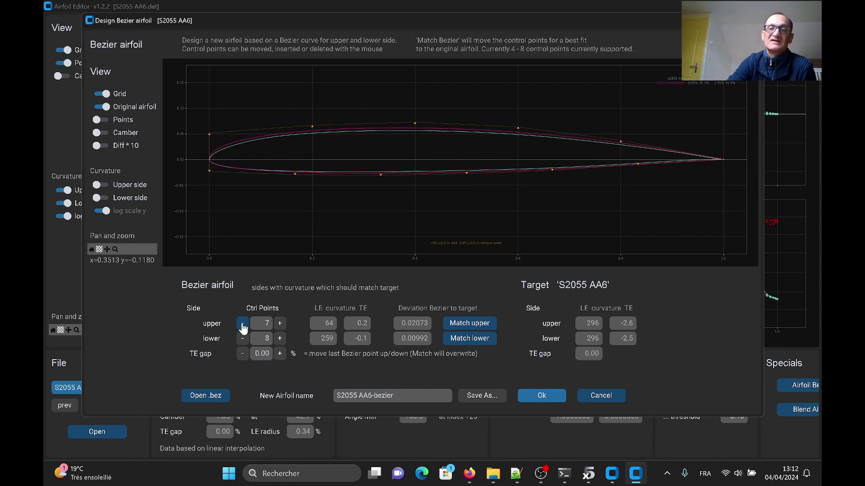
pyautogui.click(243, 324)
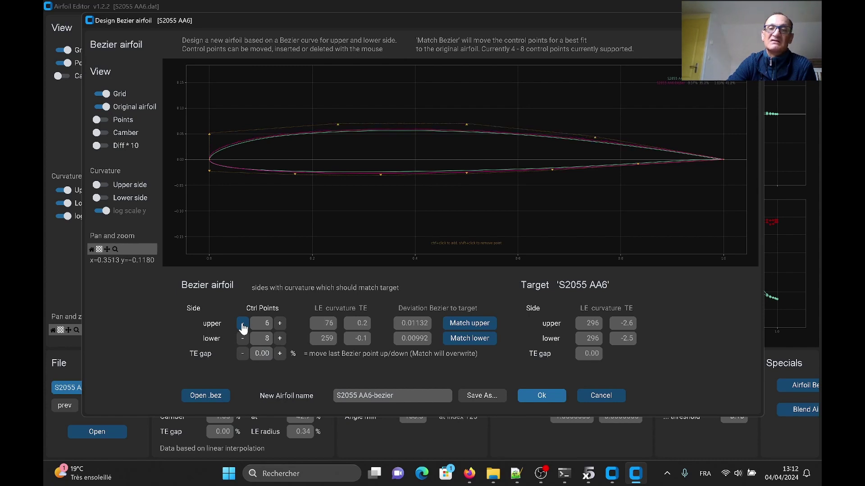
pyautogui.click(279, 325)
pyautogui.click(280, 324)
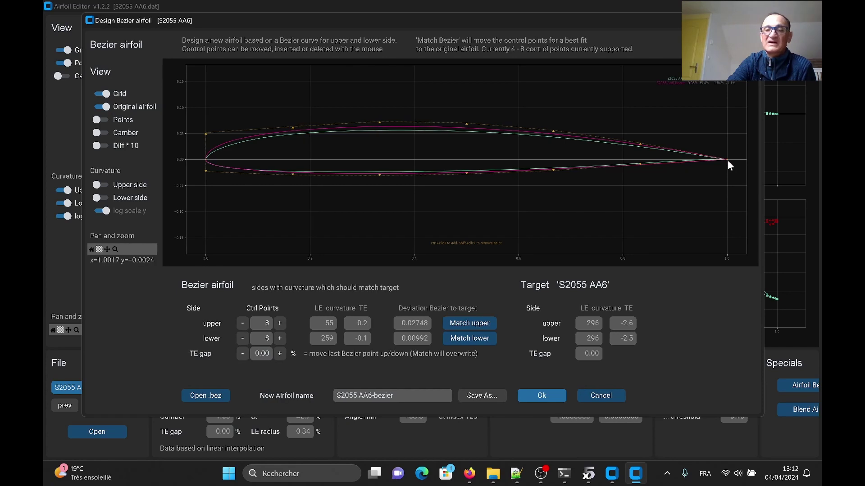
# - Name the new airfoil S2055 AA6 and match the Bezier lower and upper sides to the target airfoil
pyautogui.write('S2055 AA6')
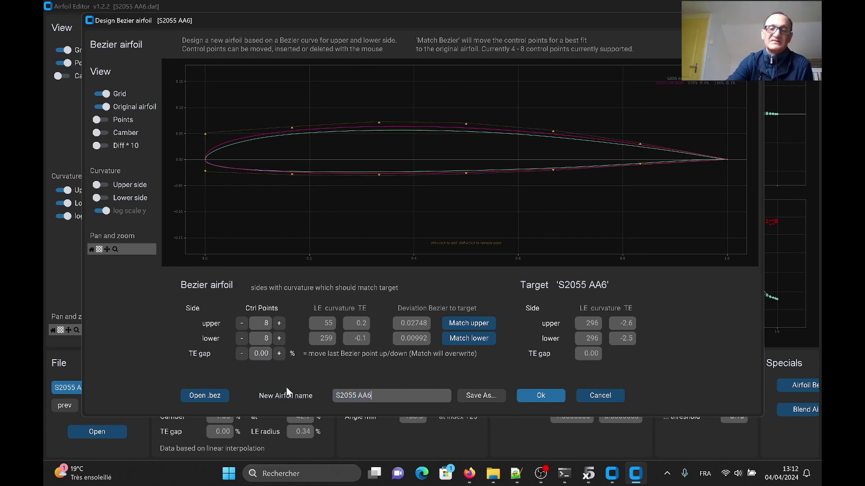
pyautogui.click(463, 339)
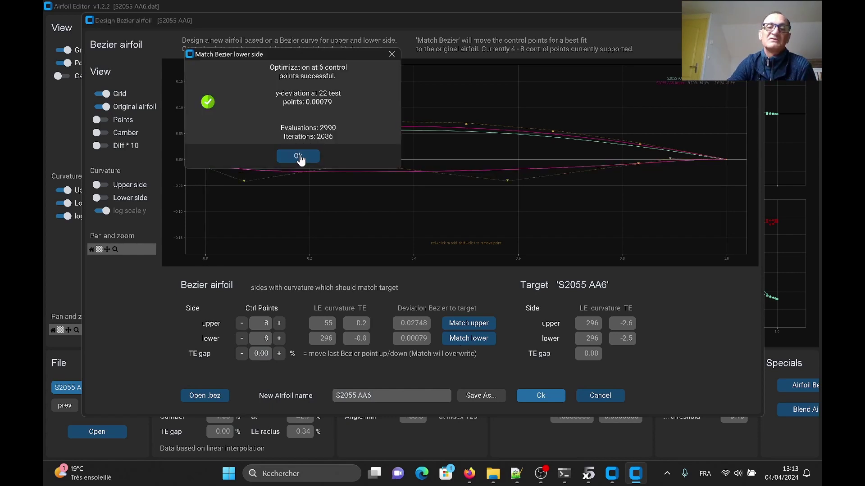
pyautogui.click(298, 156)
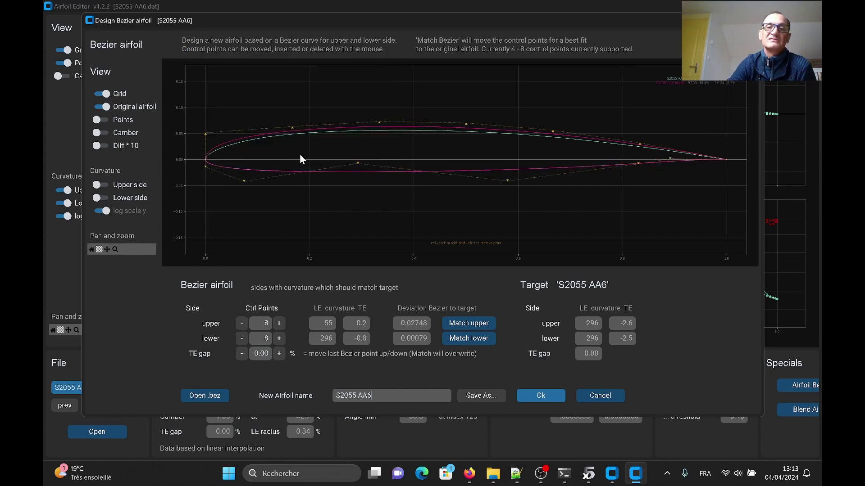
pyautogui.click(475, 328)
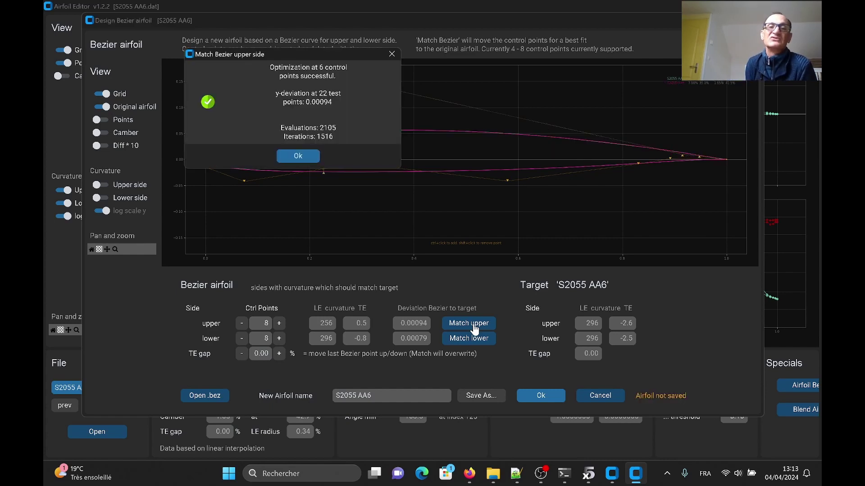
pyautogui.click(299, 158)
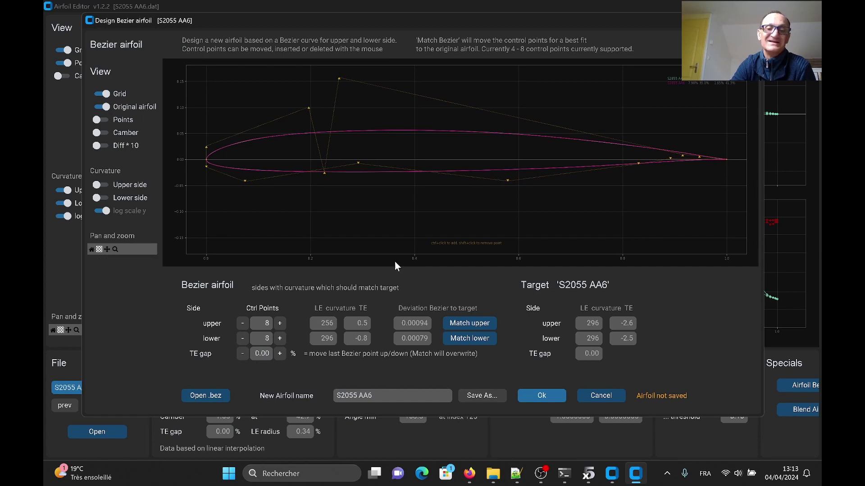
# - Save the matched Bezier airfoil as S2055 AA6 and close the Bezier design
pyautogui.click(375, 395)
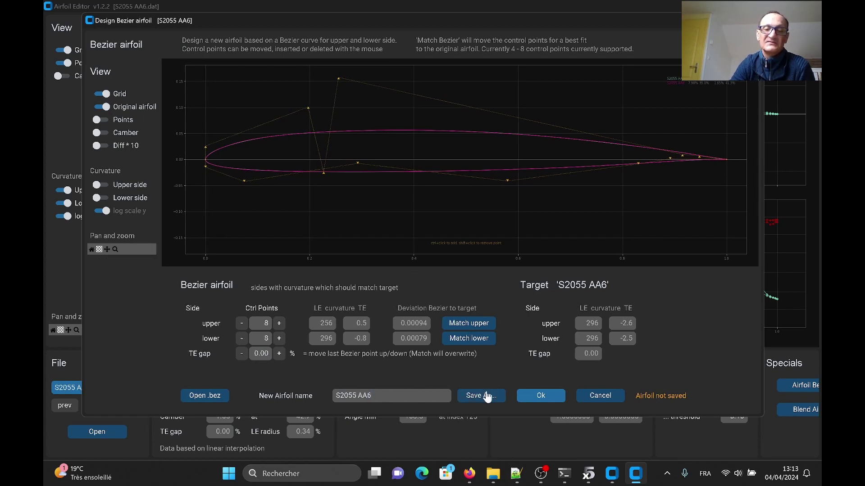
pyautogui.click(541, 396)
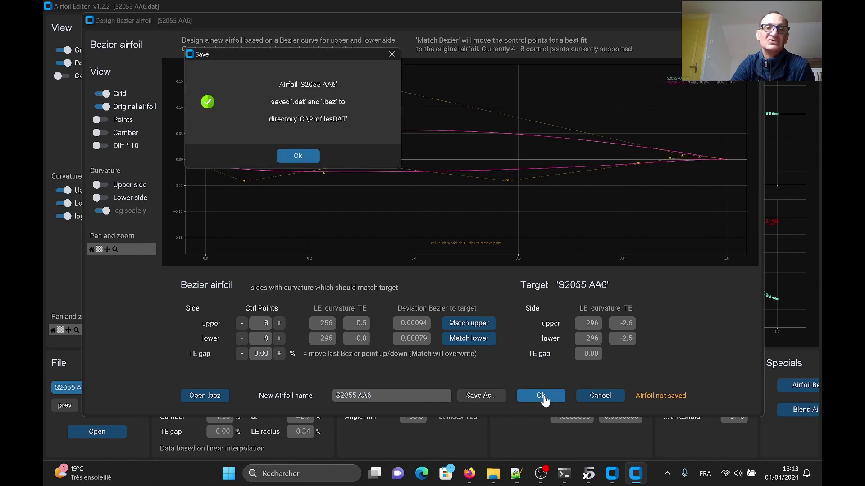
pyautogui.click(300, 157)
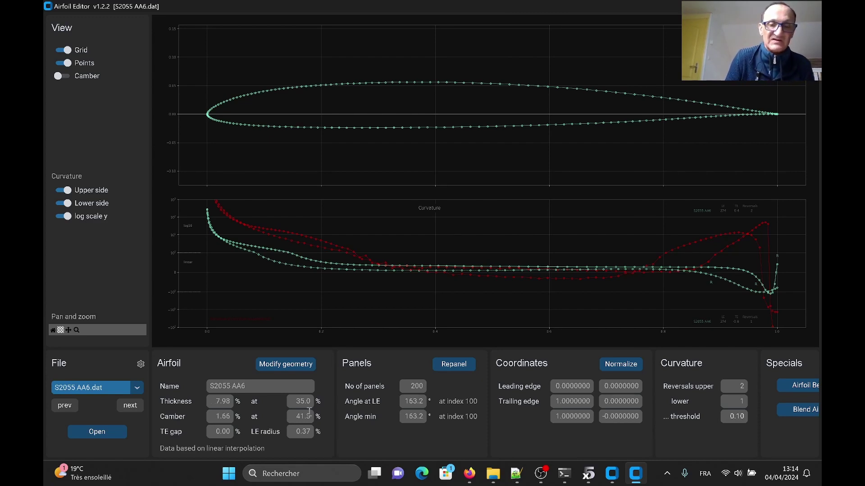
# - Switch to the other Airfoil Editor window with the original s2055.dat to view its contour and curvature
pyautogui.moveTo(614, 481)
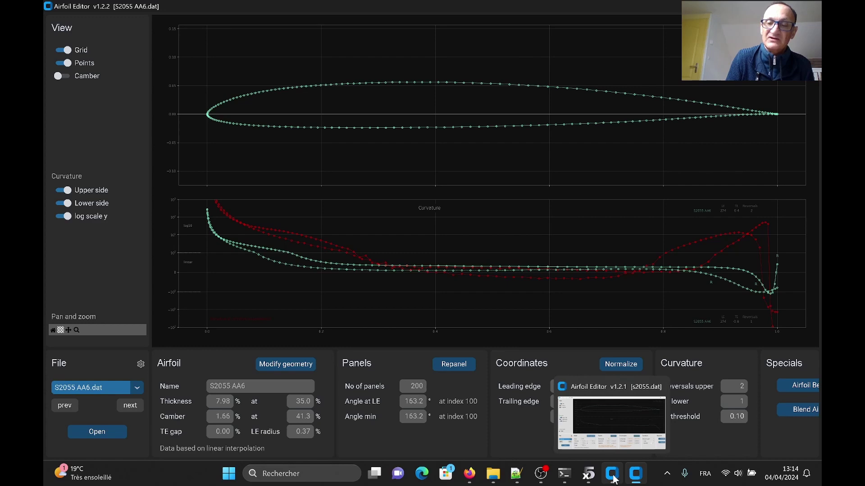
pyautogui.click(612, 478)
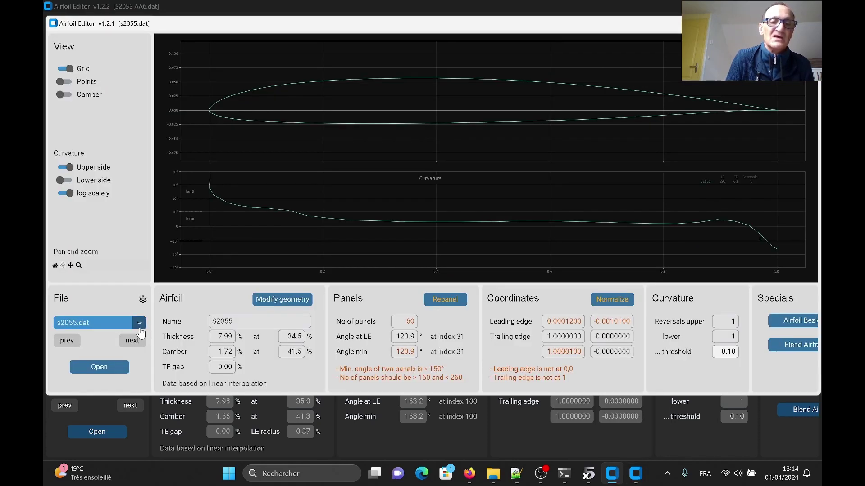
pyautogui.moveTo(268, 394); pyautogui.dragTo(269, 322)
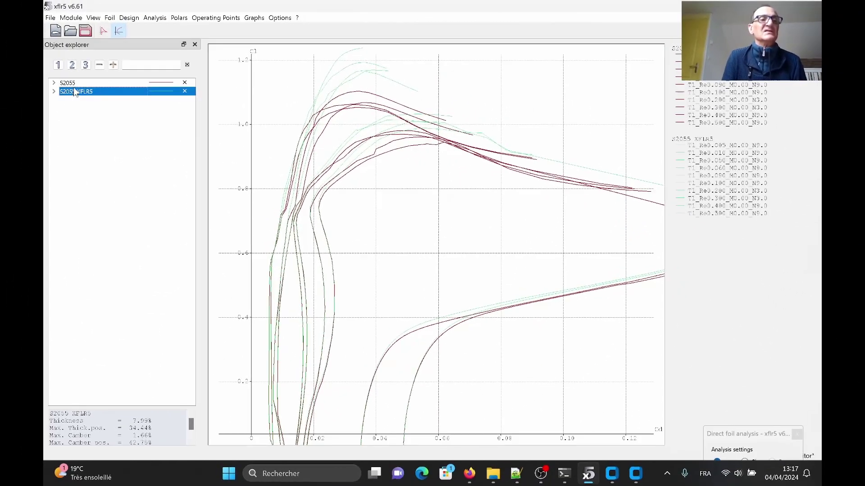
# - Compare the thickness and camber properties of the S2055 and S2055 XFLR5 foils in xflr5
pyautogui.click(74, 83)
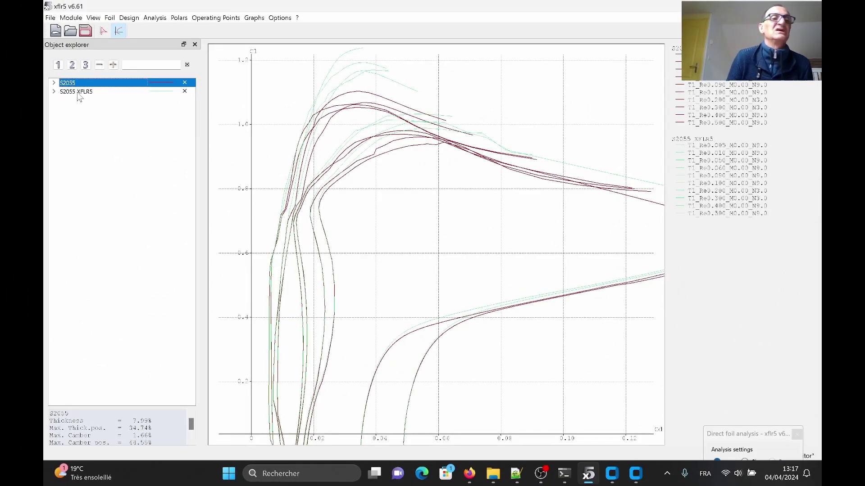
pyautogui.click(78, 93)
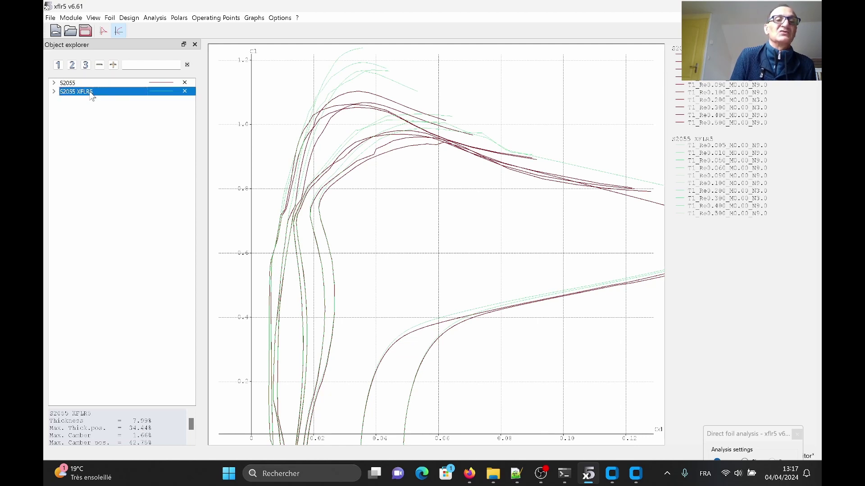
pyautogui.click(92, 84)
pyautogui.click(88, 92)
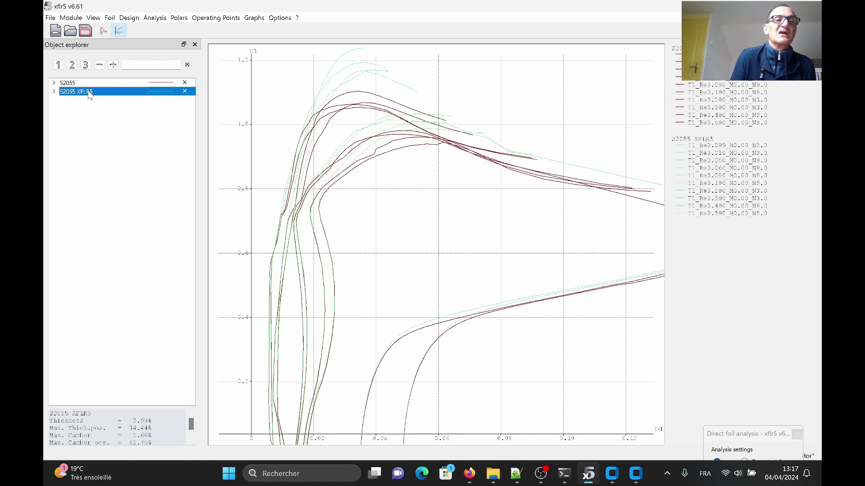
# - Load the most recently modified airfoil file, S2055 AA6.dat, from the ProfilesDAT folder into xflr5
pyautogui.click(70, 31)
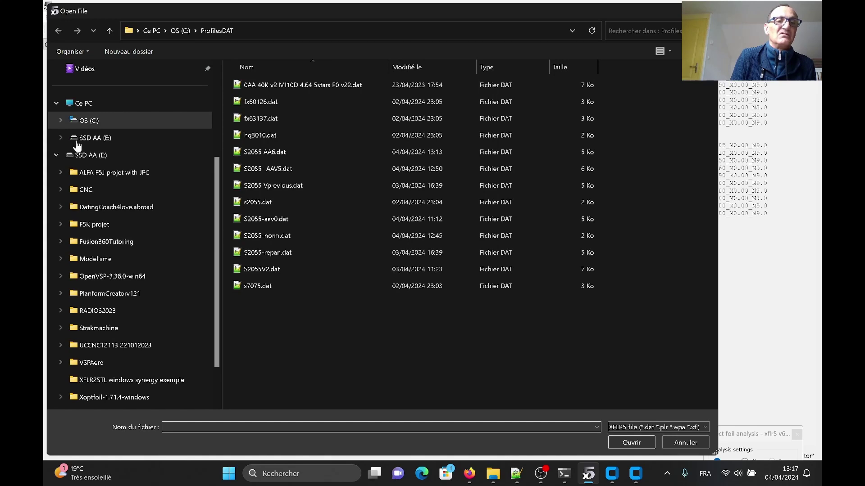
pyautogui.click(64, 119)
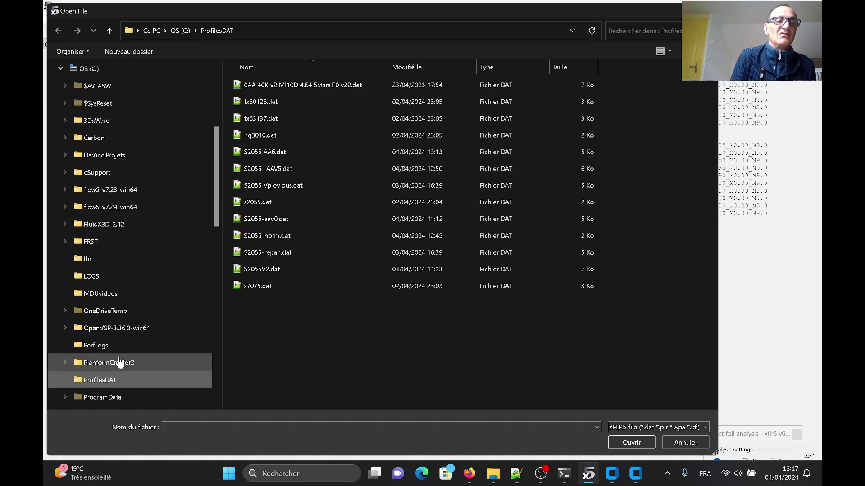
pyautogui.click(414, 67)
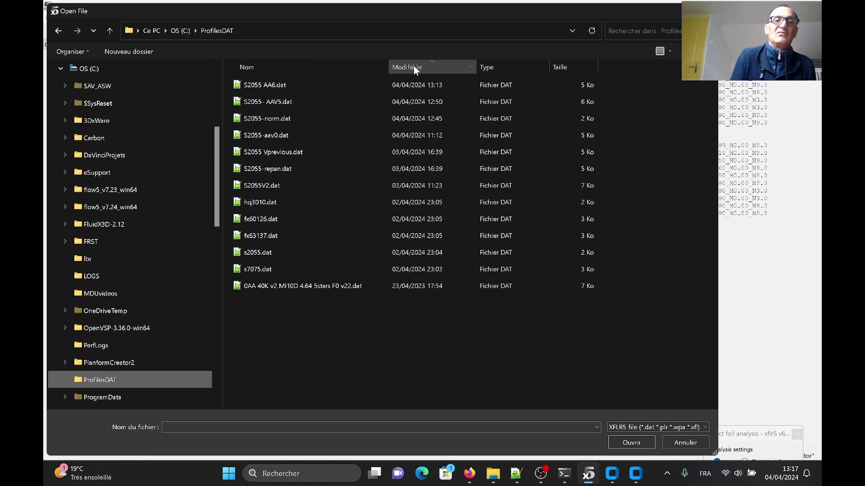
pyautogui.click(272, 86)
pyautogui.click(632, 443)
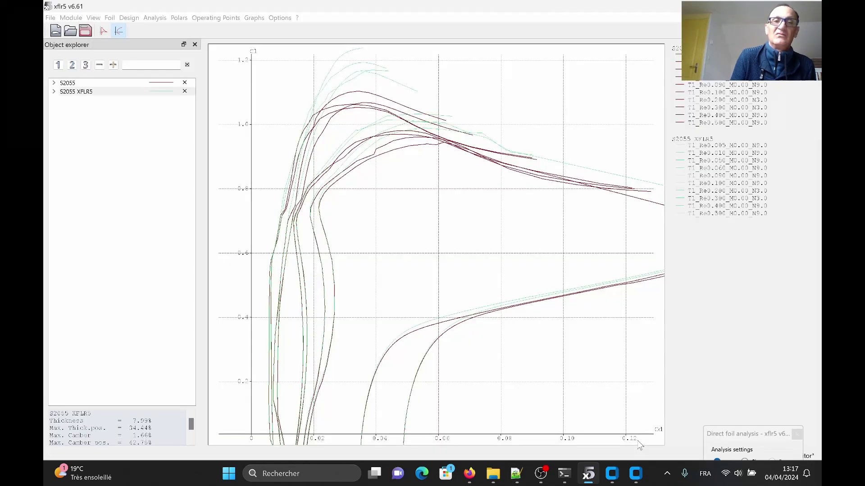
# - Run a multi-threaded T1 batch analysis of the S2055 AA6 foil over alpha -3 to 12 in 0.3 increments, and close the analysis
pyautogui.click(88, 92)
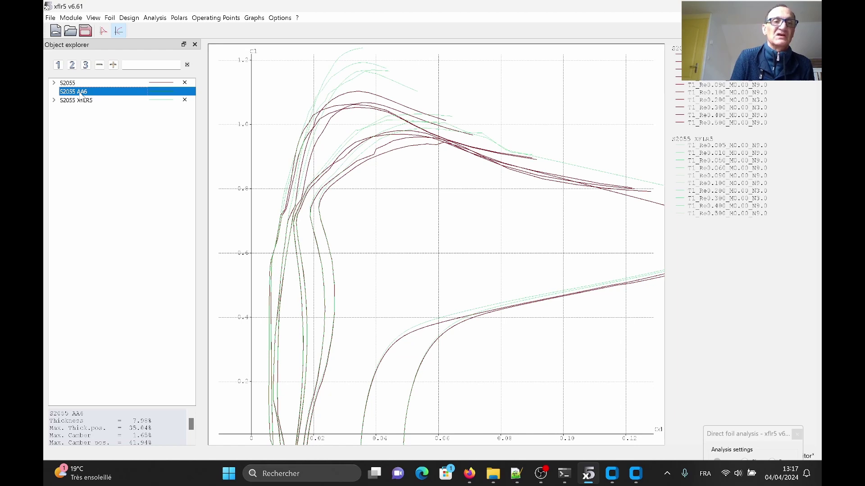
pyautogui.click(155, 18)
pyautogui.click(176, 40)
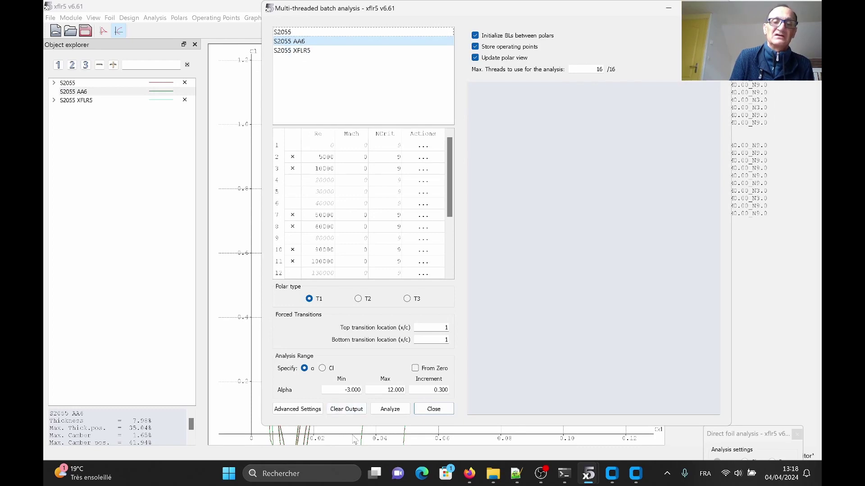
pyautogui.click(390, 410)
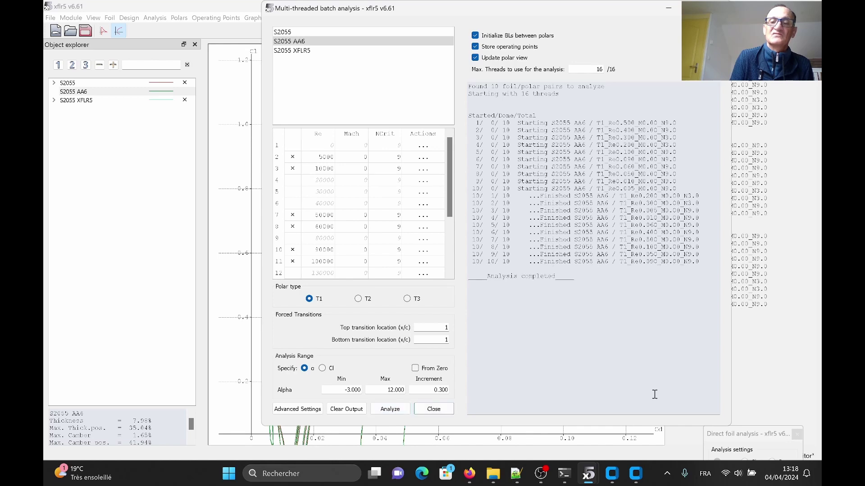
pyautogui.click(721, 8)
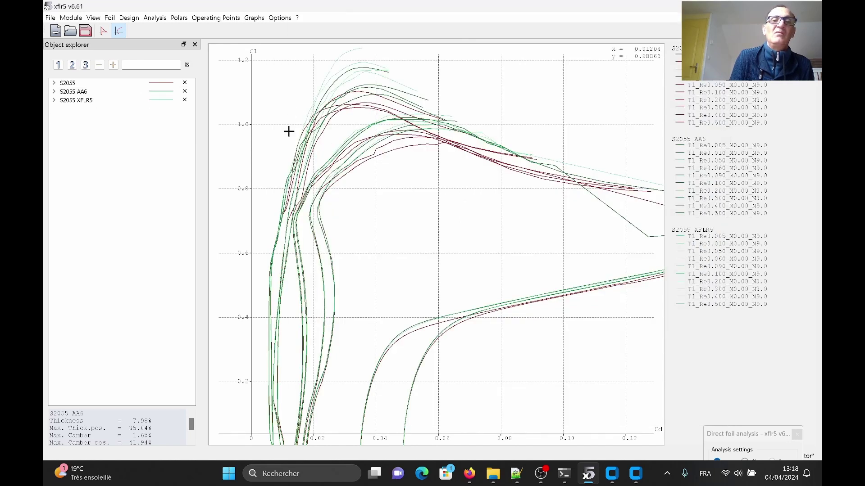
# - Hide all polars of the original S2055 foil in the Cl/Cd graph to compare S2055 AA6 with S2055 XFLR5
pyautogui.scroll(3, 378, 93)
pyautogui.scroll(1, 361, 167)
pyautogui.scroll(2, 363, 167)
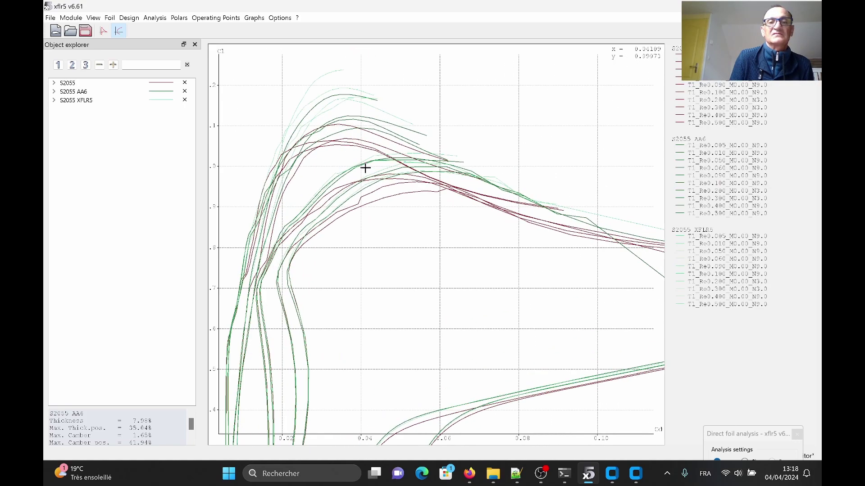
pyautogui.scroll(1, 364, 199)
pyautogui.scroll(1, 355, 204)
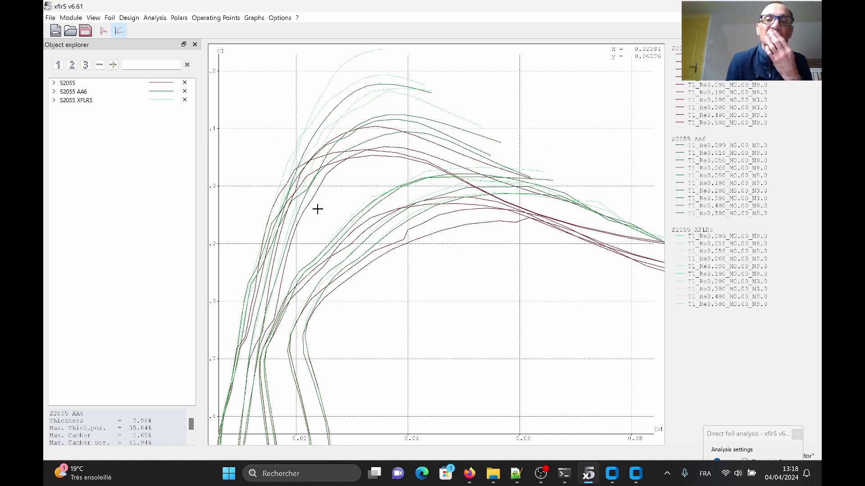
pyautogui.click(186, 83)
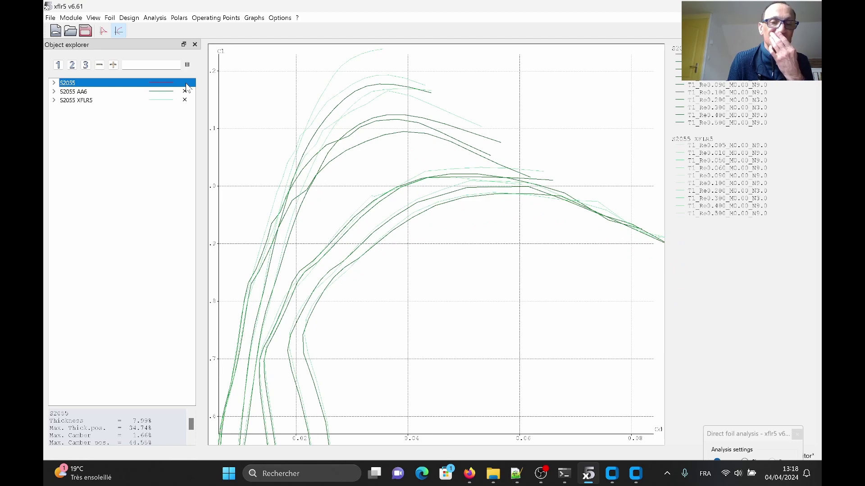
pyautogui.moveTo(375, 193); pyautogui.dragTo(398, 200)
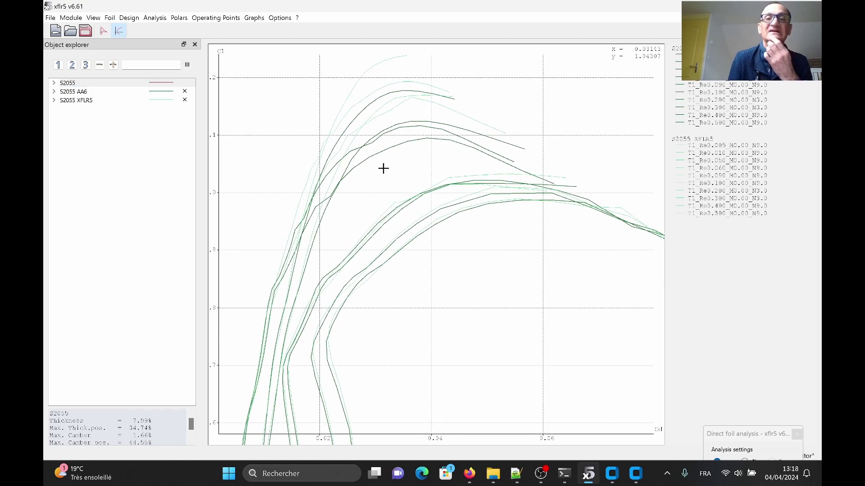
pyautogui.moveTo(383, 168)
pyautogui.mouseDown()
pyautogui.moveTo(386, 187)
pyautogui.moveTo(373, 176)
pyautogui.mouseUp()
pyautogui.scroll(2, 360, 177)
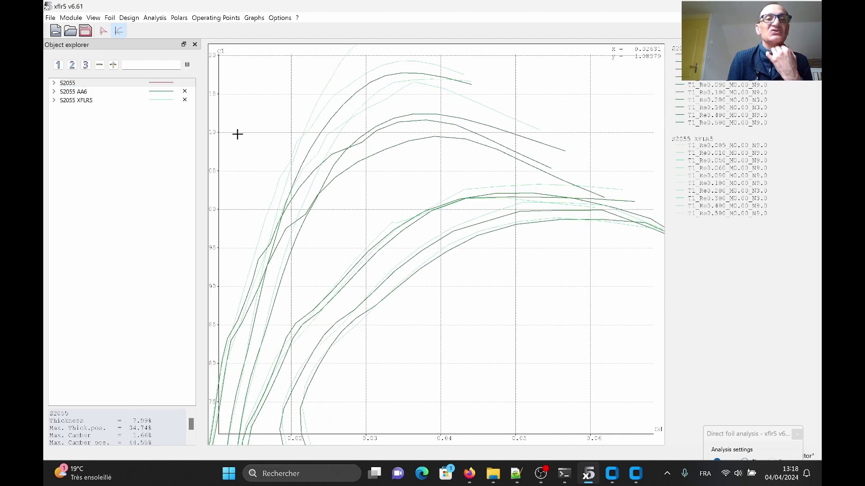
# - Expand the S2055 AA6 and S2055 XFLR5 polar lists and hide the Re0.400 and Re0.200 polars of both foils
pyautogui.click(53, 91)
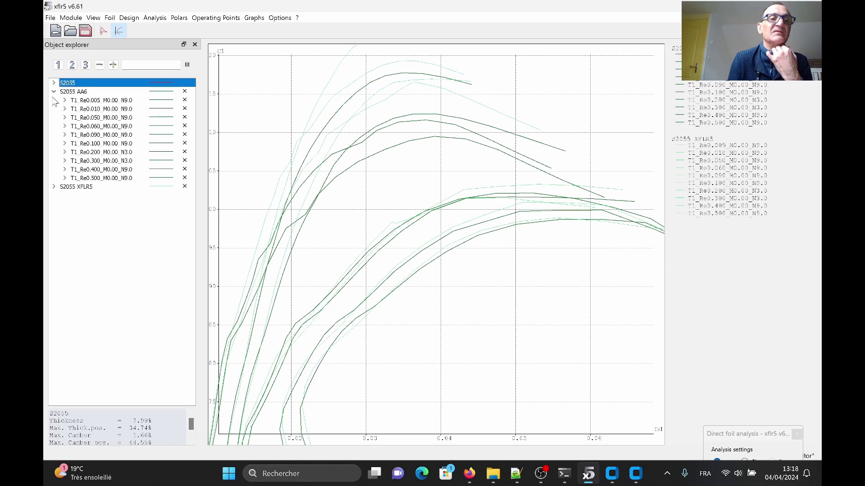
pyautogui.click(53, 186)
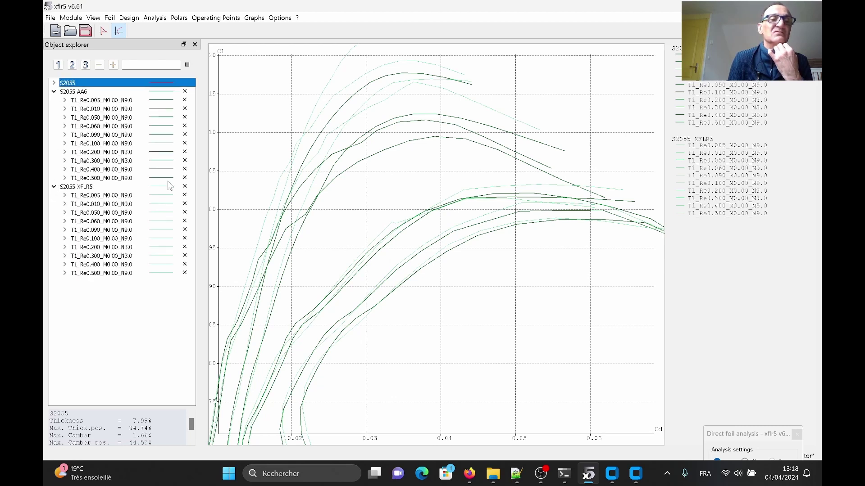
pyautogui.click(185, 170)
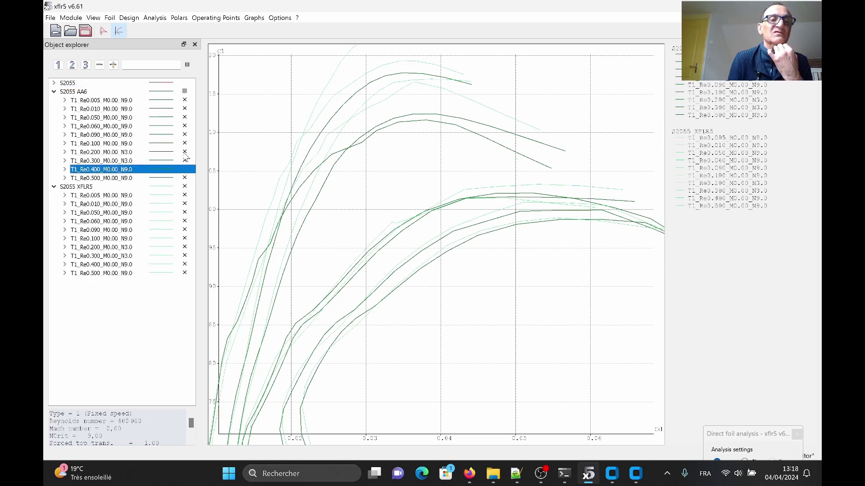
pyautogui.click(185, 264)
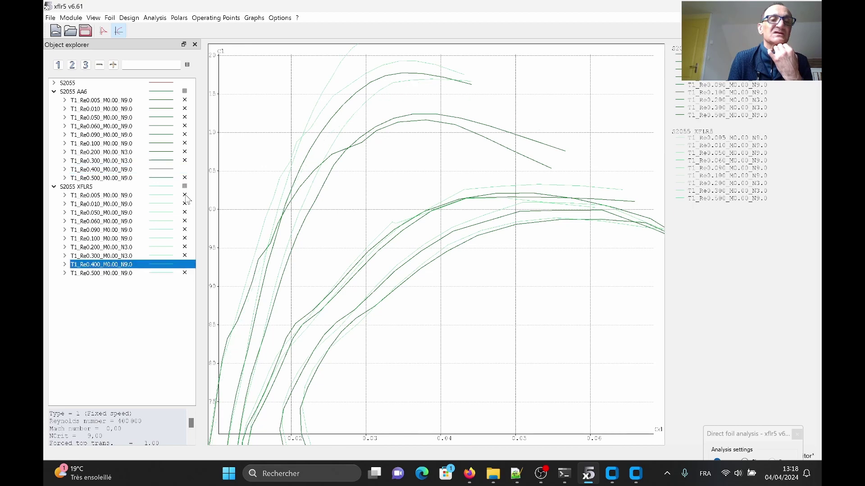
pyautogui.click(185, 152)
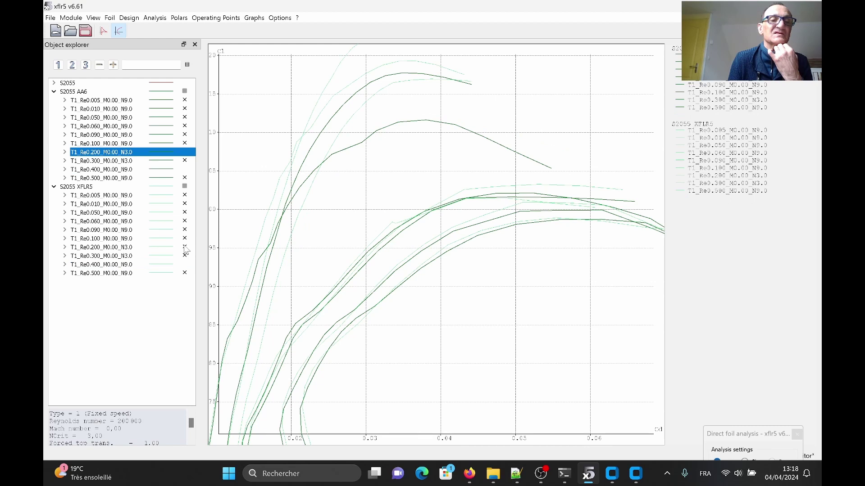
pyautogui.click(185, 247)
# - Hide the Re0.005 and Re0.010 polars of the S2055 XFLR5 and S2055 AA6 foils
pyautogui.click(185, 196)
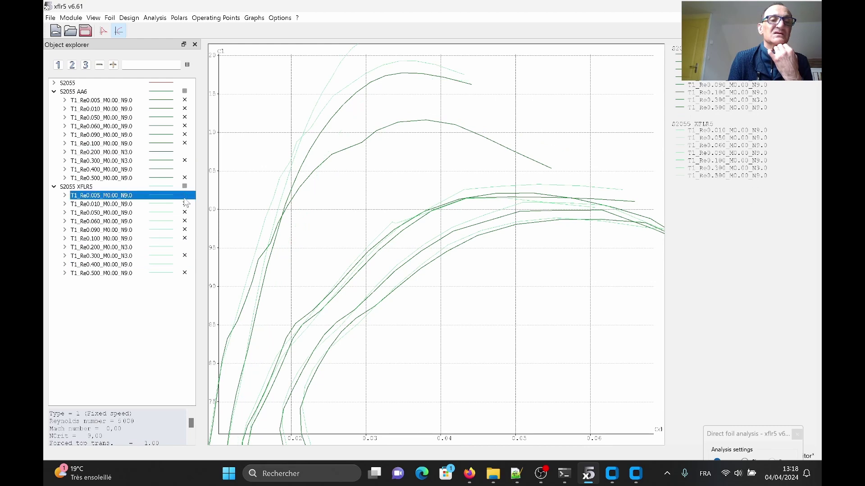
pyautogui.click(184, 204)
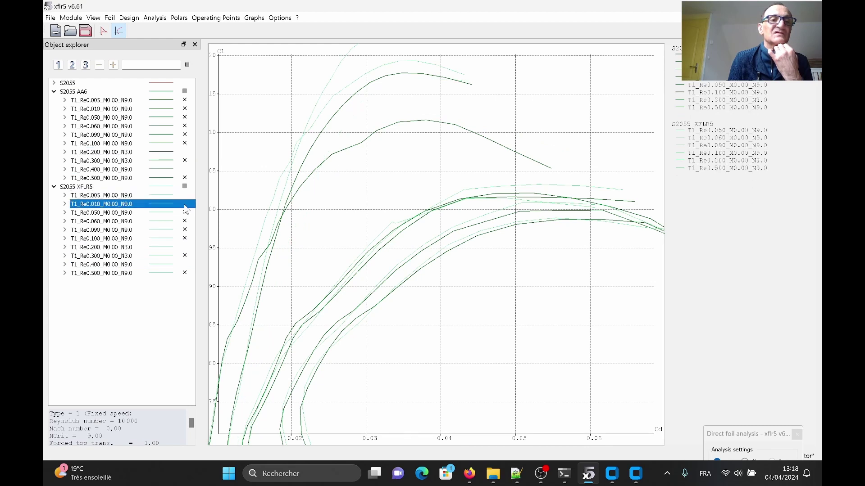
pyautogui.click(185, 109)
# - Hide the Re0.060 and Re0.090 polars of both foils, keeping the Re0.050 polar of S2055 AA6 displayed
pyautogui.click(184, 118)
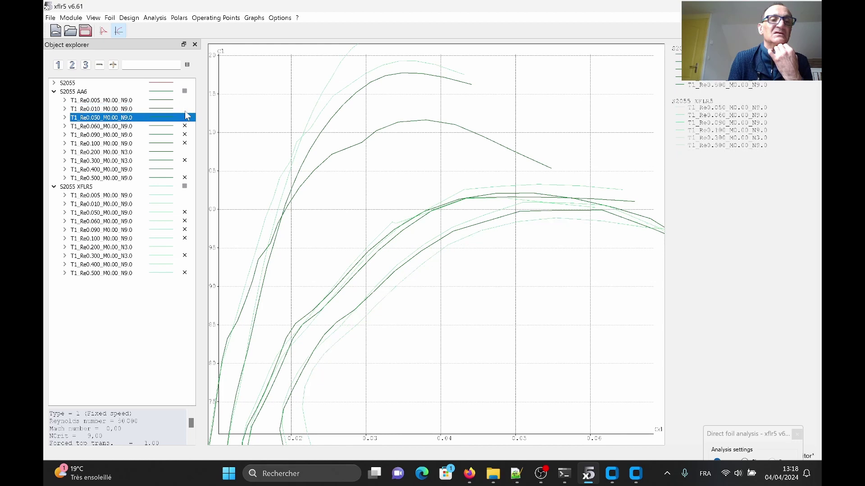
pyautogui.click(184, 127)
pyautogui.click(185, 118)
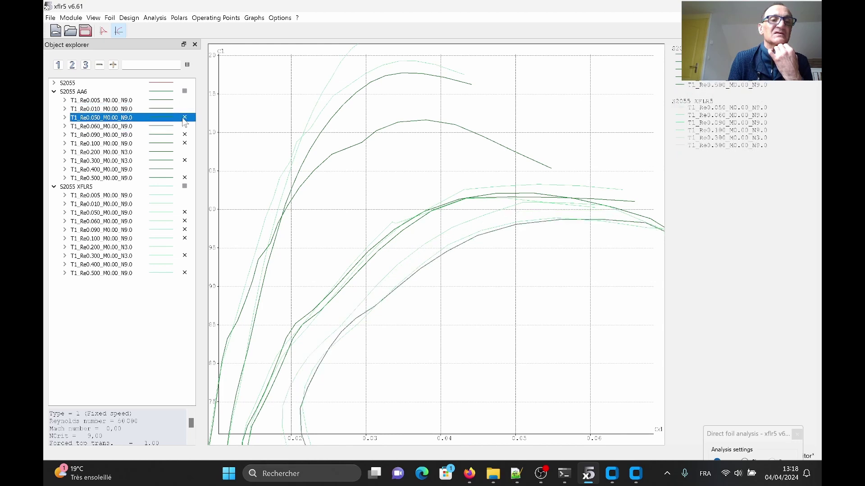
pyautogui.click(185, 221)
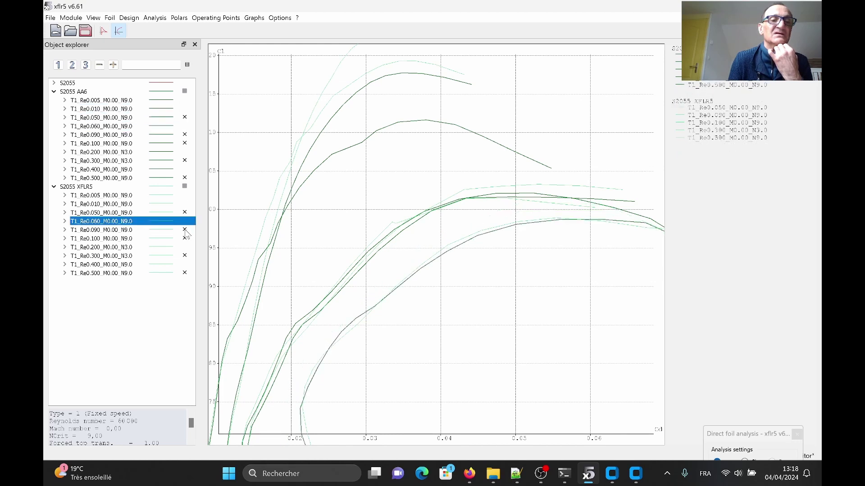
pyautogui.click(185, 230)
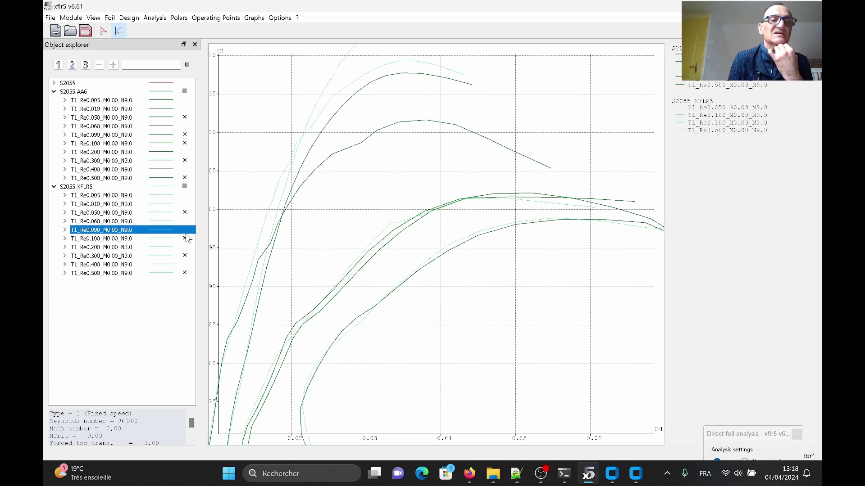
pyautogui.click(185, 135)
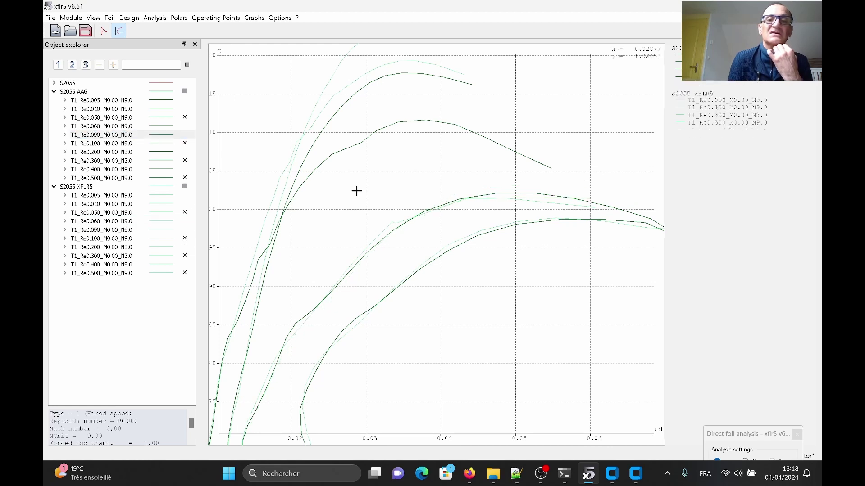
# - Toggle the Re0.500 polars of S2055 XFLR5 and S2055 AA6 off and on to identify their curves near maximum lift
pyautogui.moveTo(386, 151); pyautogui.dragTo(398, 182)
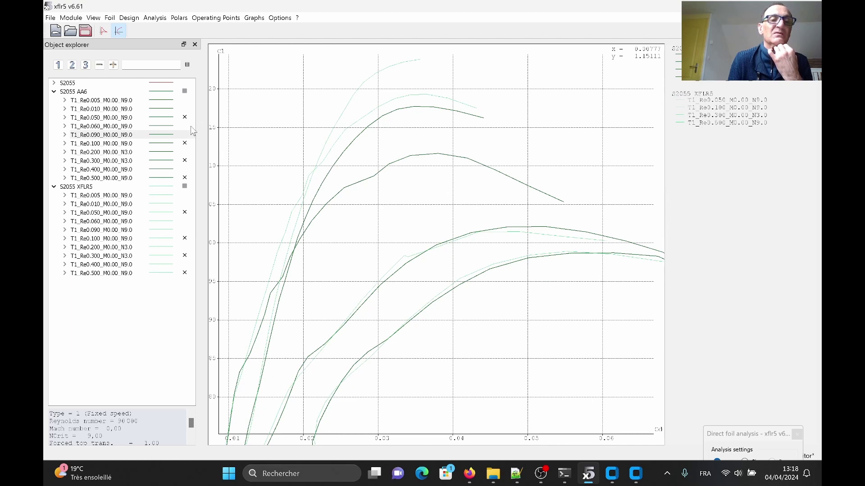
pyautogui.moveTo(309, 165); pyautogui.dragTo(321, 204)
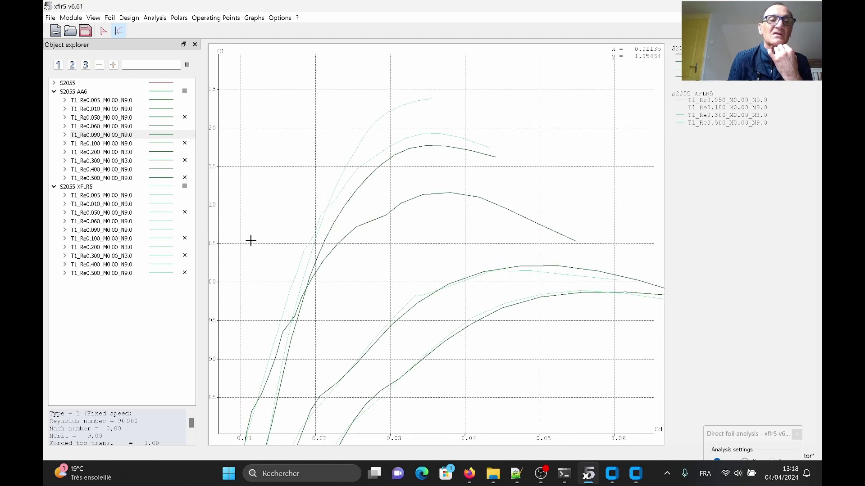
pyautogui.click(184, 273)
pyautogui.click(184, 273)
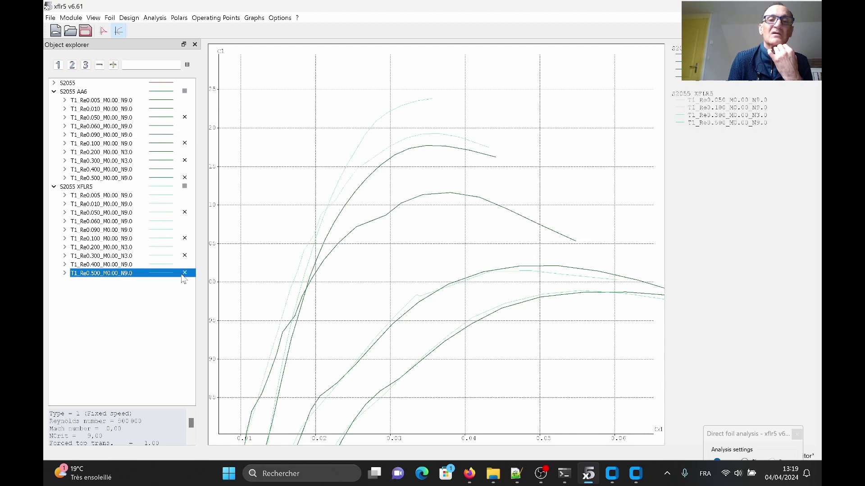
pyautogui.click(184, 178)
pyautogui.click(182, 179)
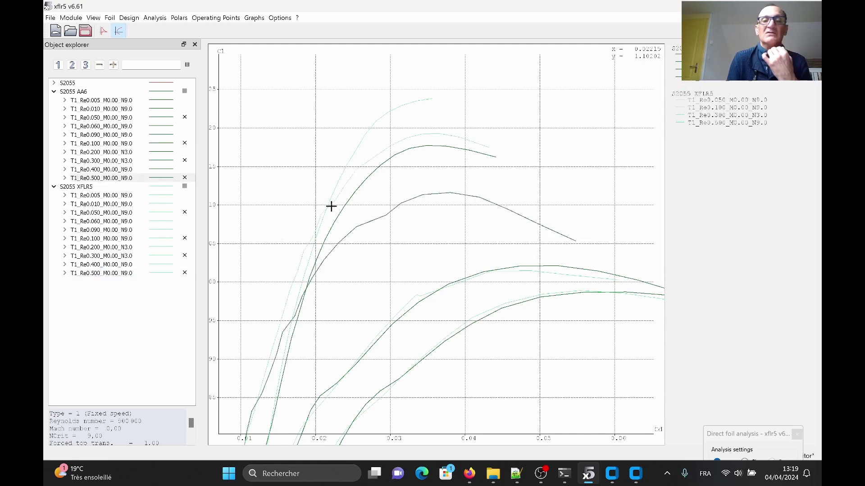
# - Examine how closely the remaining S2055 AA6 and S2055 XFLR5 polars match from maximum lift down to negative Cl values
pyautogui.moveTo(330, 204); pyautogui.dragTo(415, 209)
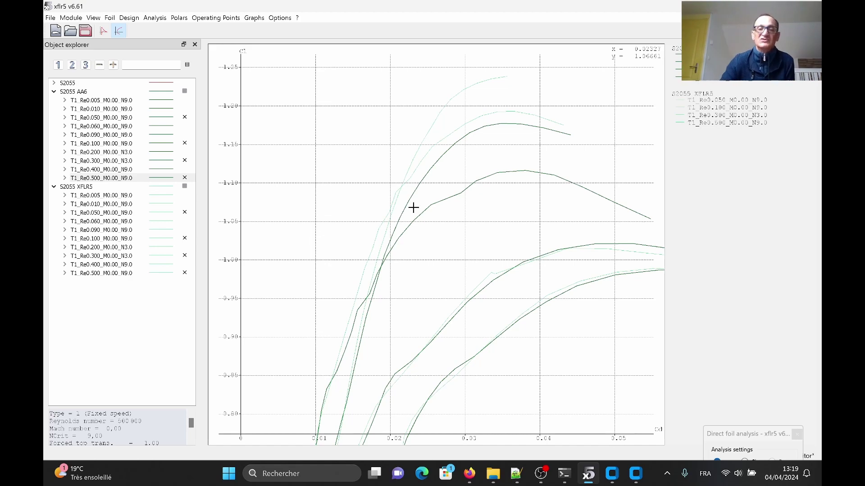
pyautogui.scroll(-5, 428, 206)
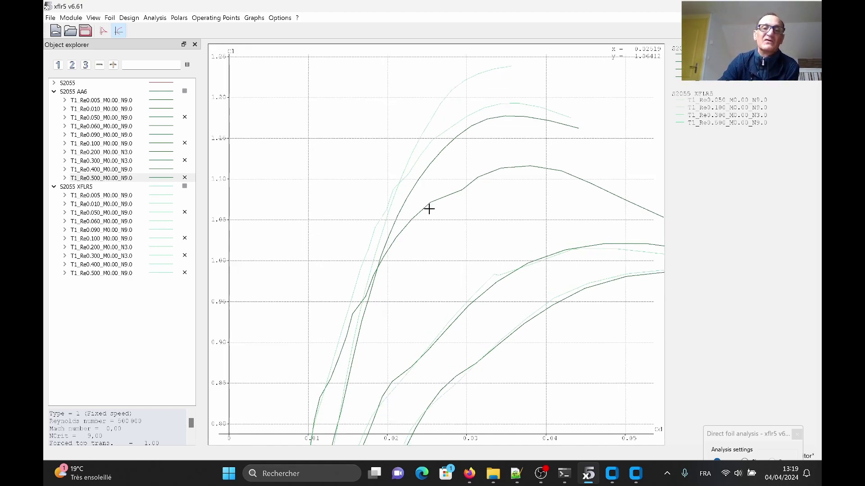
pyautogui.moveTo(439, 316); pyautogui.dragTo(407, 156)
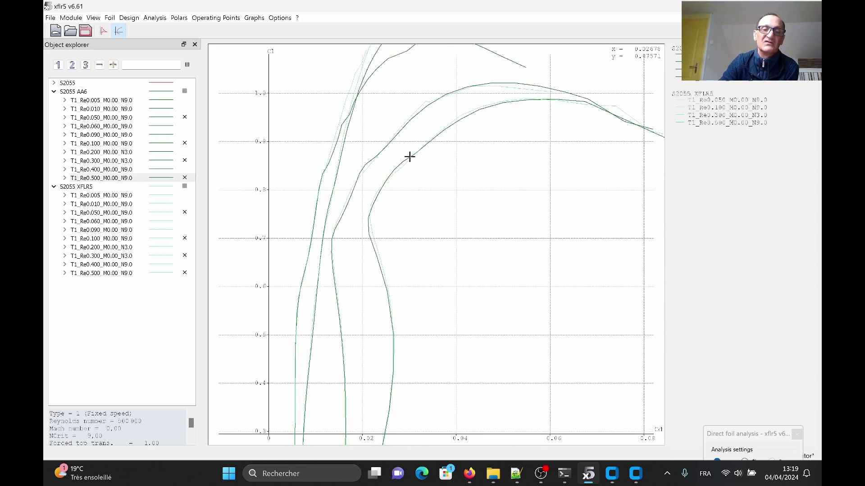
pyautogui.moveTo(419, 278); pyautogui.dragTo(419, 238)
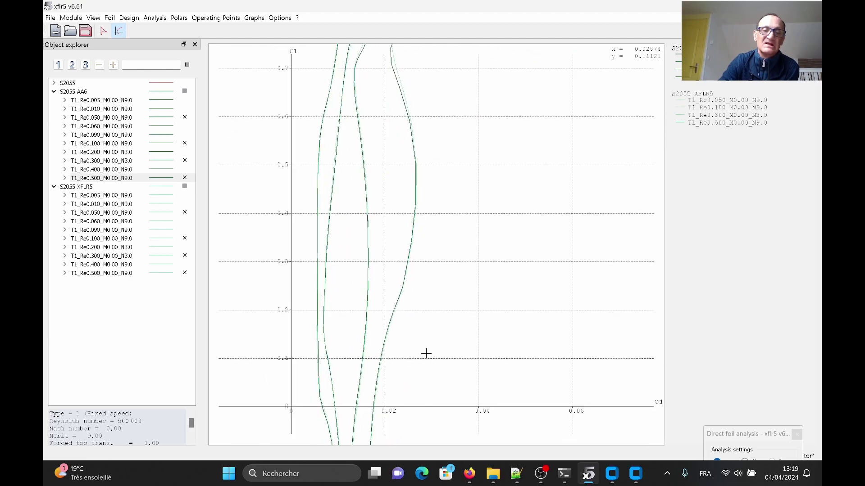
pyautogui.moveTo(426, 382); pyautogui.dragTo(442, 246)
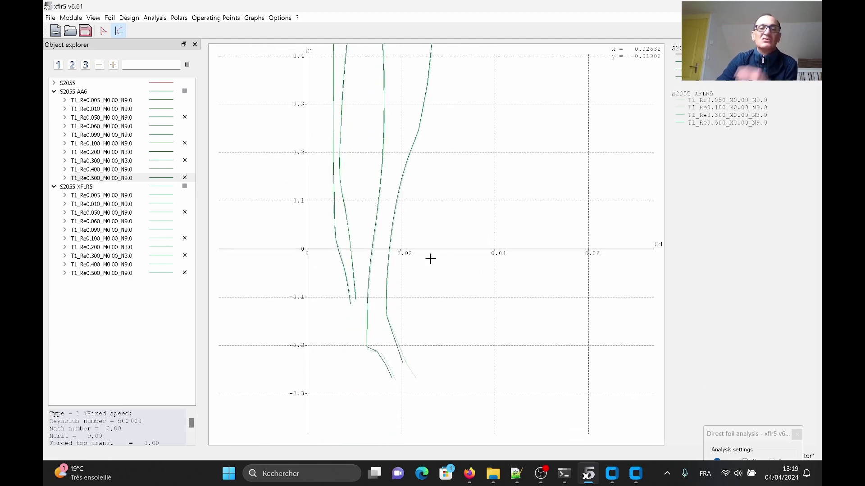
pyautogui.moveTo(411, 246); pyautogui.dragTo(406, 286)
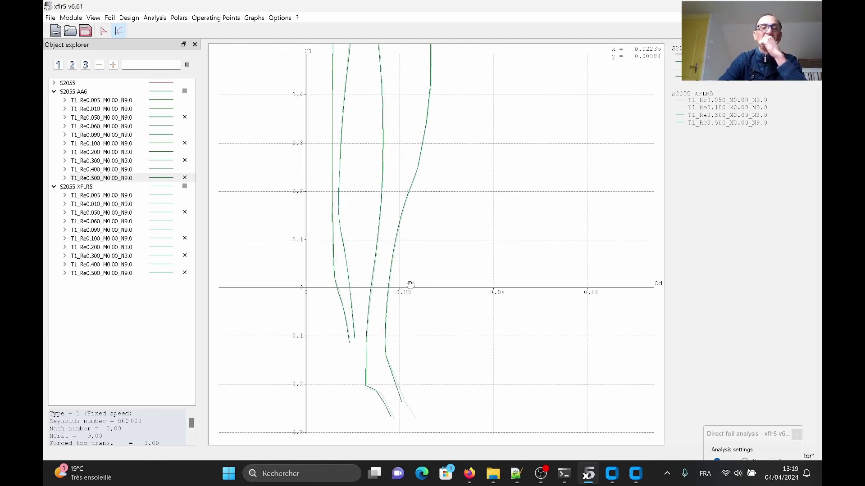
pyautogui.scroll(-3, 409, 257)
pyautogui.scroll(-4, 410, 258)
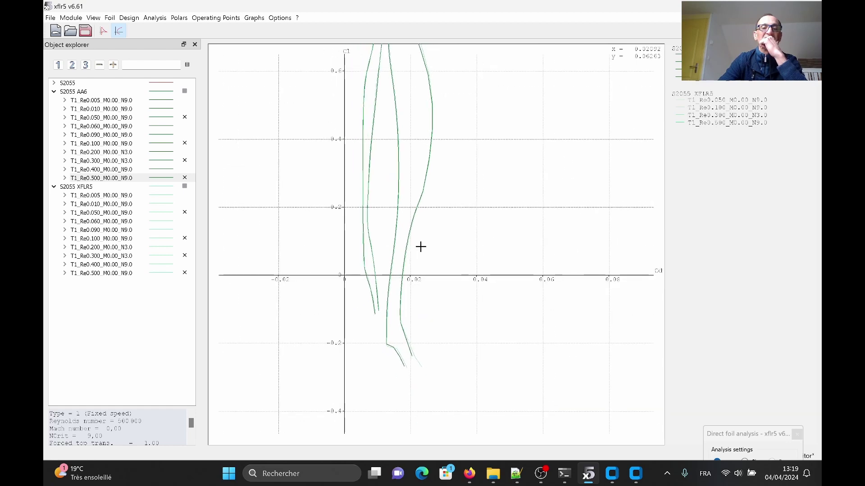
pyautogui.moveTo(418, 241); pyautogui.dragTo(422, 288)
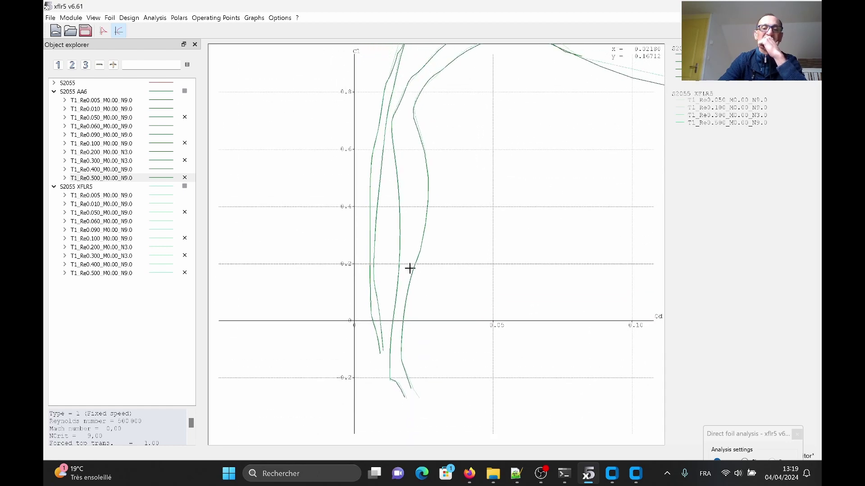
pyautogui.scroll(5, 410, 274)
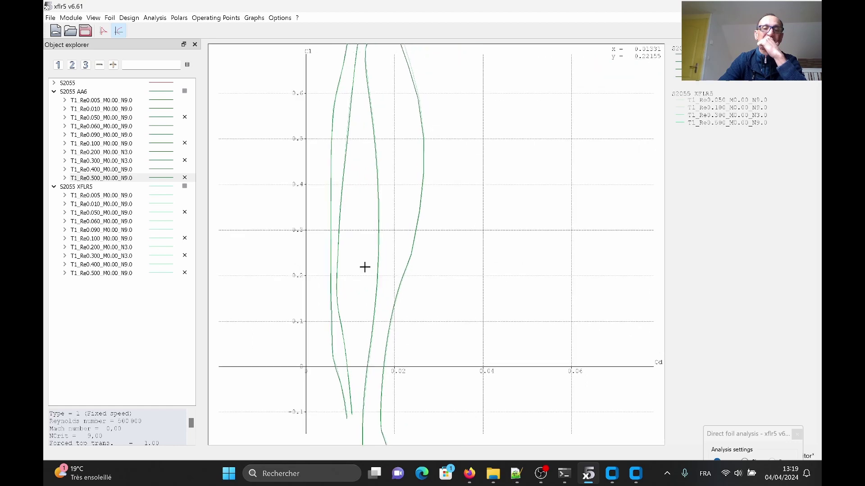
pyautogui.scroll(3, 454, 293)
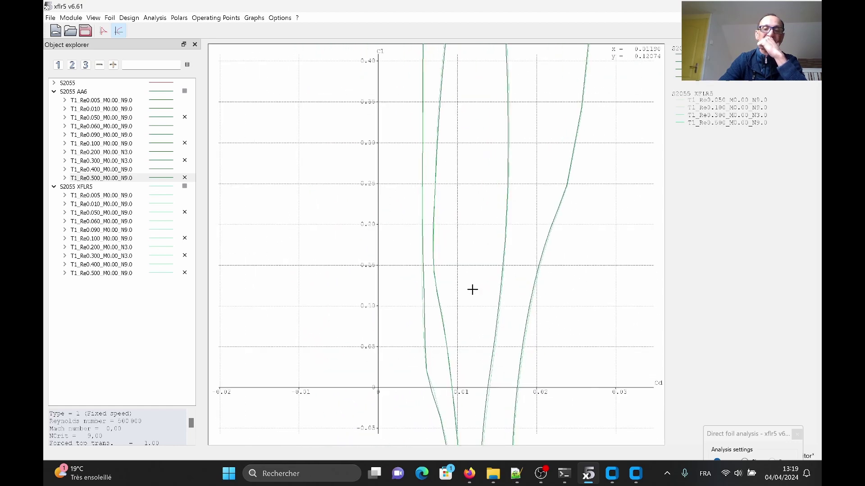
# - Toggle the Re0.500 polar of S2055 AA6 off and on to identify its curve at low positive Cl
pyautogui.scroll(4, 411, 261)
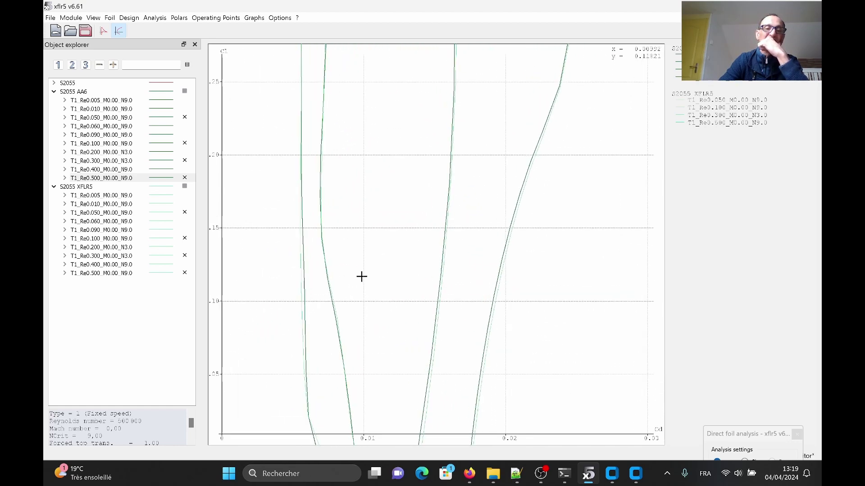
pyautogui.scroll(-1, 358, 280)
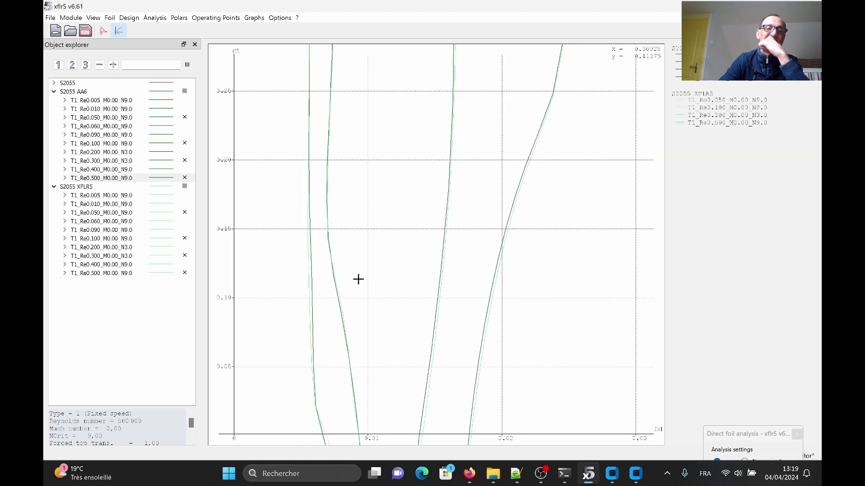
pyautogui.moveTo(370, 242); pyautogui.dragTo(387, 281)
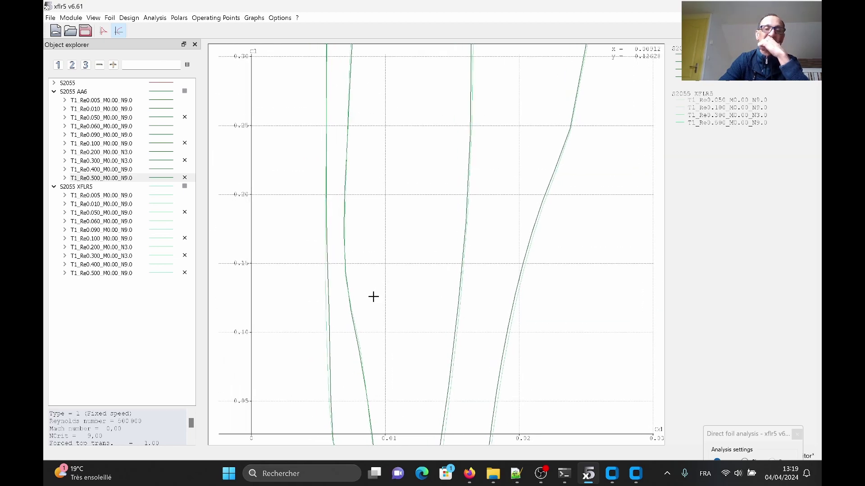
pyautogui.click(185, 178)
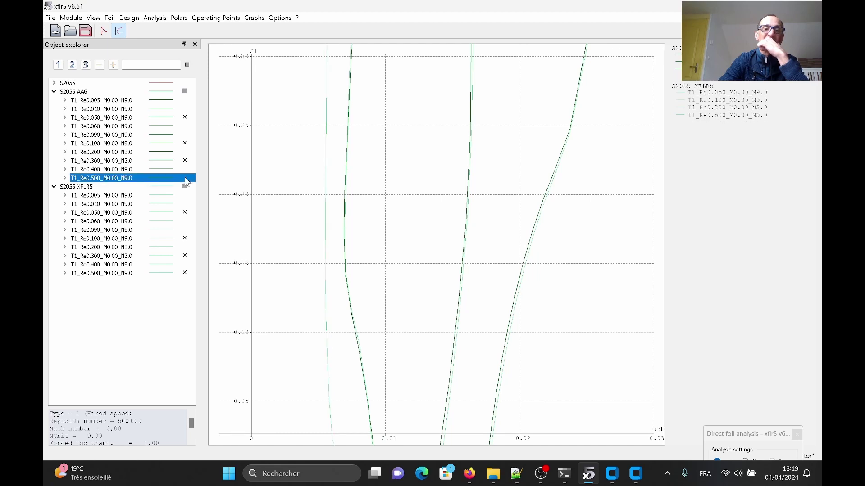
pyautogui.click(184, 178)
# - Toggle the Re0.050 polar of S2055 AA6 off and on to compare the high-drag curves near zero Cl
pyautogui.scroll(-2, 373, 197)
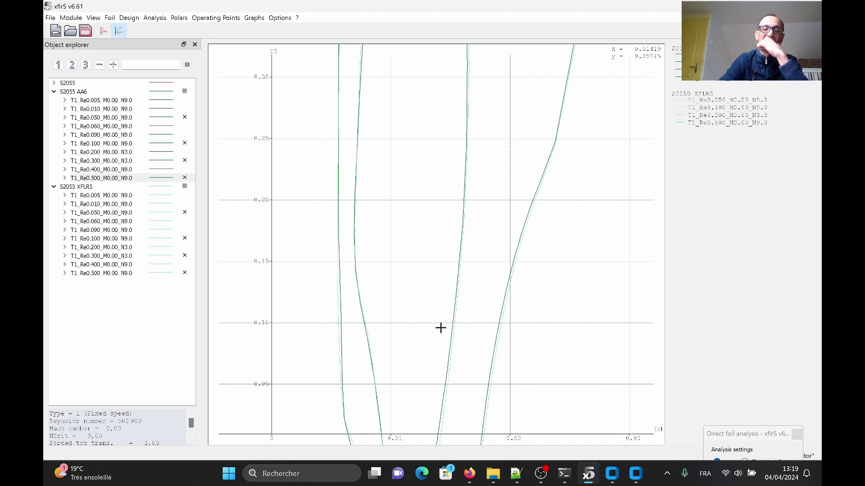
pyautogui.moveTo(441, 327); pyautogui.dragTo(372, 245)
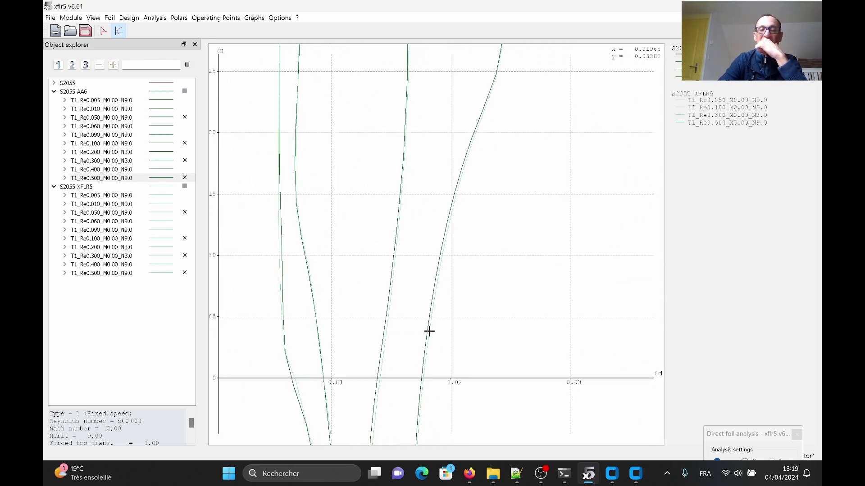
pyautogui.scroll(4, 421, 332)
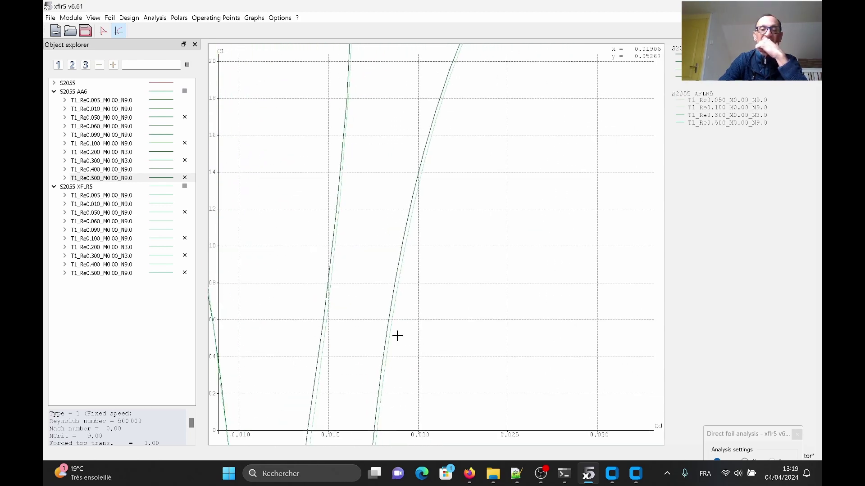
pyautogui.scroll(-1, 369, 328)
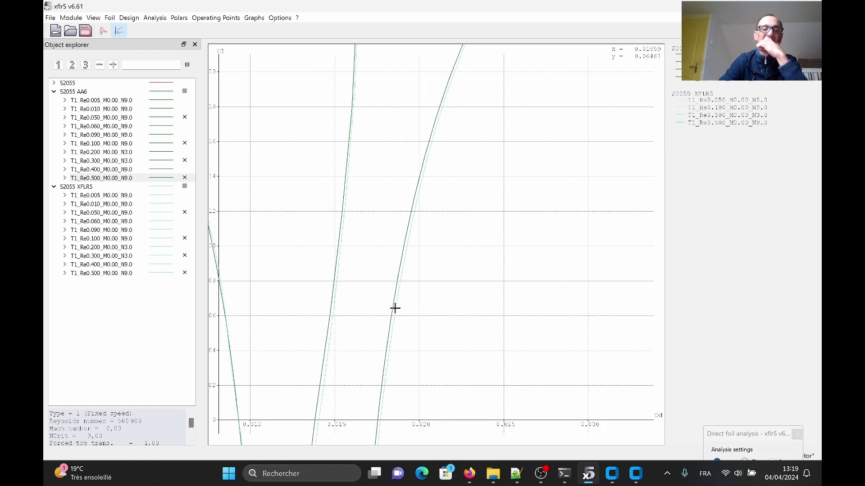
pyautogui.click(184, 118)
pyautogui.click(184, 118)
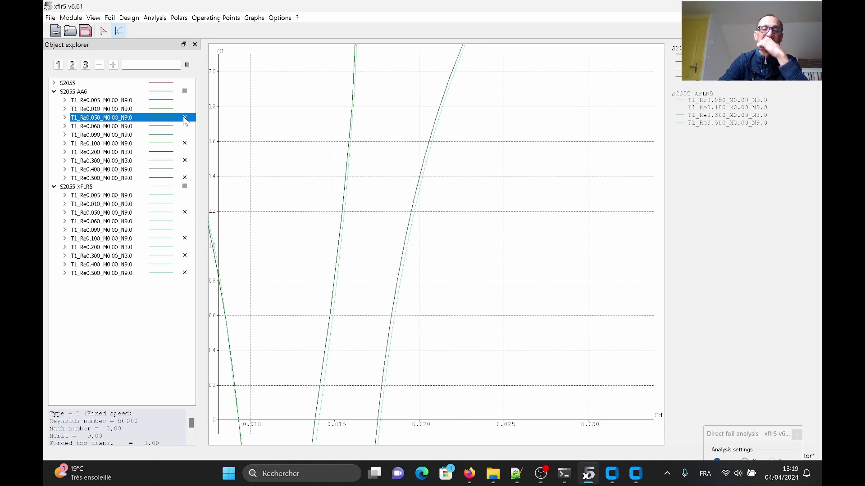
# - Examine how closely the S2055 AA6 and S2055 XFLR5 polars match from low Cl up to maximum lift
pyautogui.scroll(-8, 315, 171)
pyautogui.moveTo(357, 144); pyautogui.dragTo(418, 335)
pyautogui.moveTo(450, 115); pyautogui.dragTo(422, 280)
pyautogui.moveTo(426, 110); pyautogui.dragTo(425, 294)
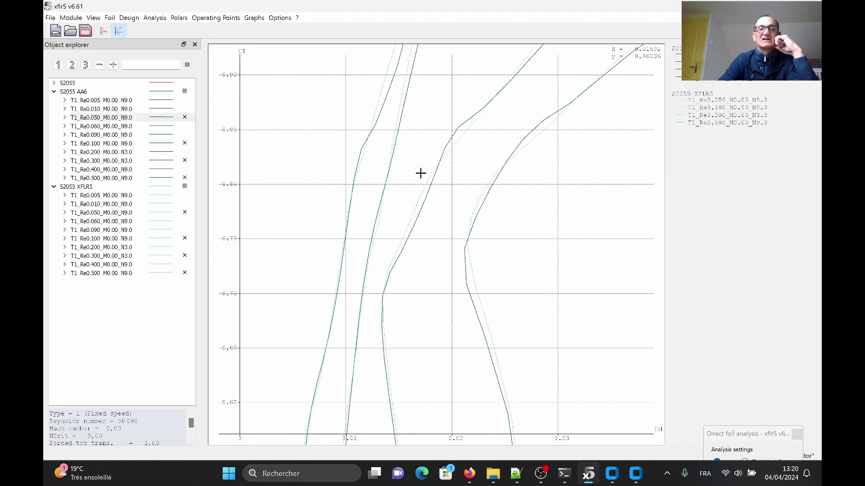
pyautogui.moveTo(445, 149); pyautogui.dragTo(416, 291)
pyautogui.moveTo(554, 132); pyautogui.dragTo(435, 277)
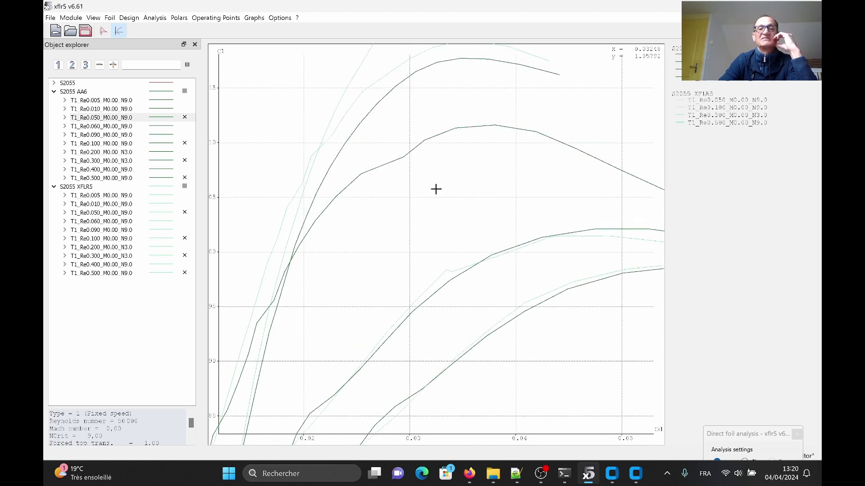
pyautogui.scroll(-2, 428, 183)
pyautogui.scroll(-1, 427, 183)
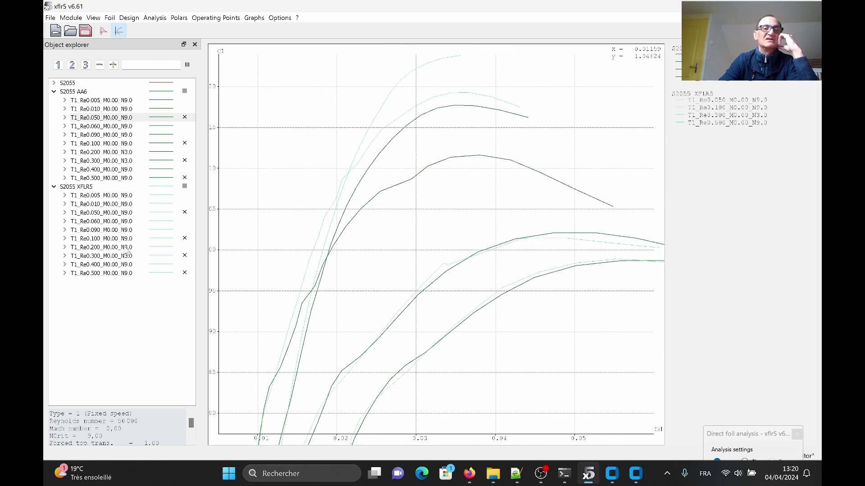
# - Toggle the Re0.500 and Re0.300 polars of S2055 XFLR5 off and on to identify their curves near maximum lift
pyautogui.click(184, 273)
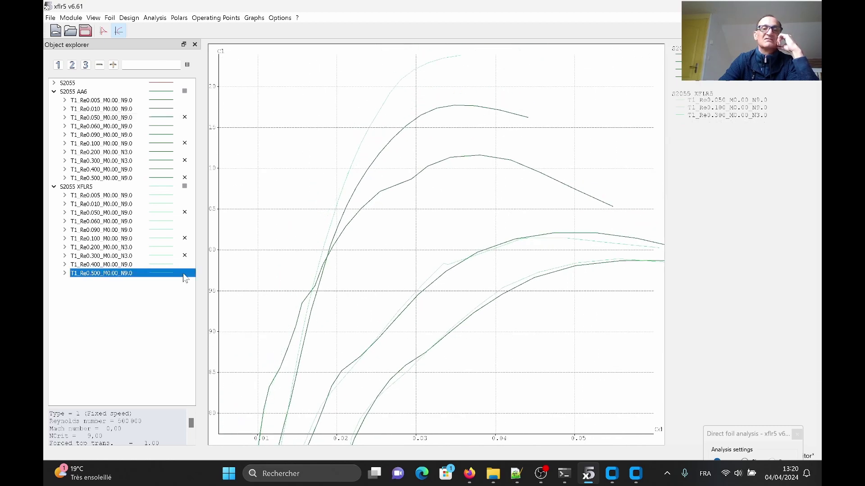
pyautogui.click(184, 273)
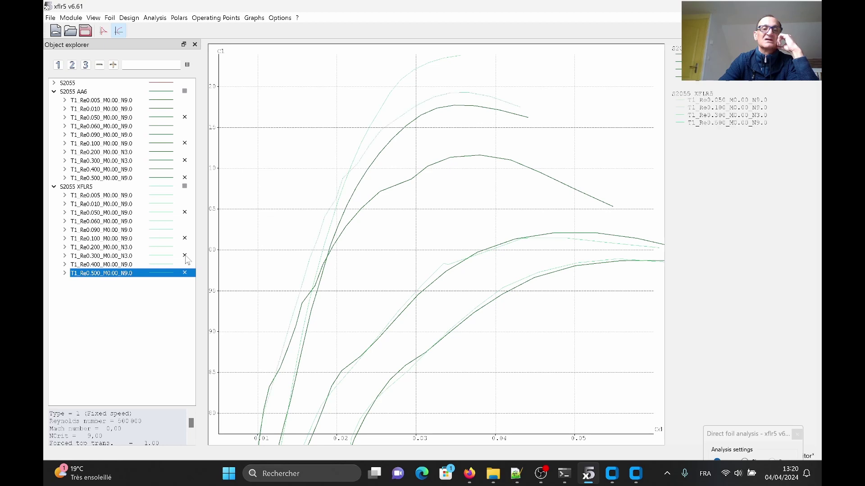
pyautogui.click(184, 256)
pyautogui.click(184, 256)
pyautogui.click(185, 256)
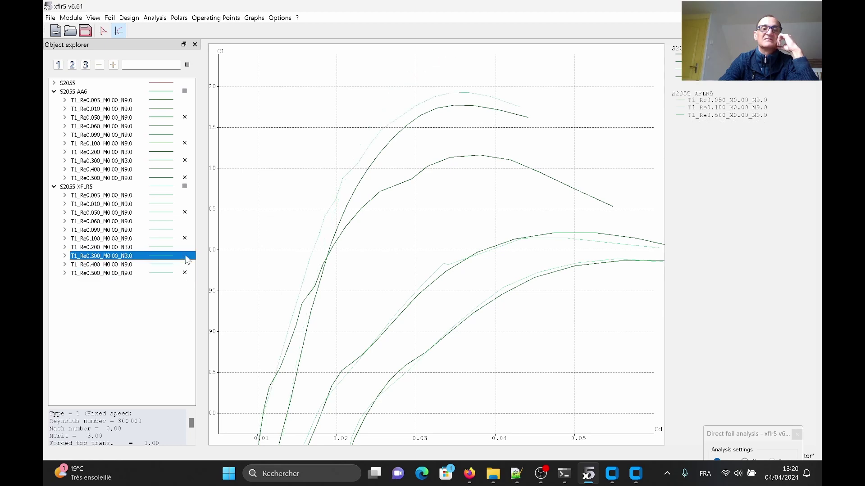
pyautogui.click(185, 256)
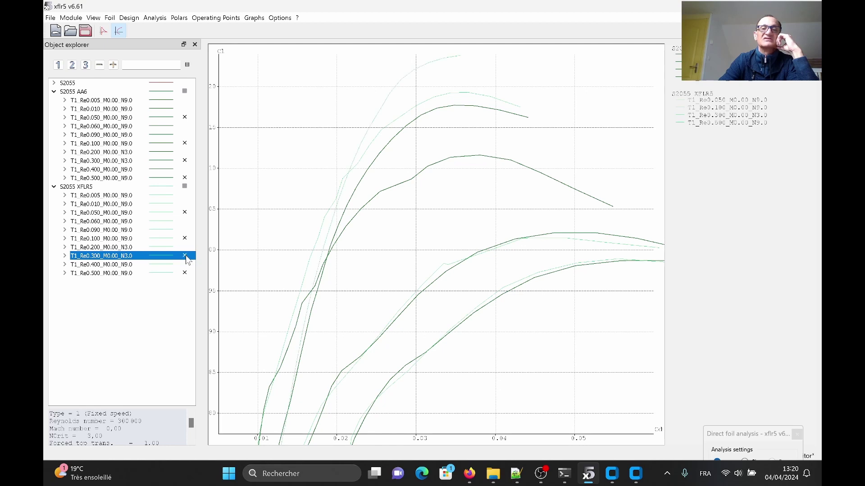
# - Save the testAirfoilEditor project with the S2055 AA6 and S2055 XFLR5 polars displayed together
pyautogui.scroll(-10, 285, 260)
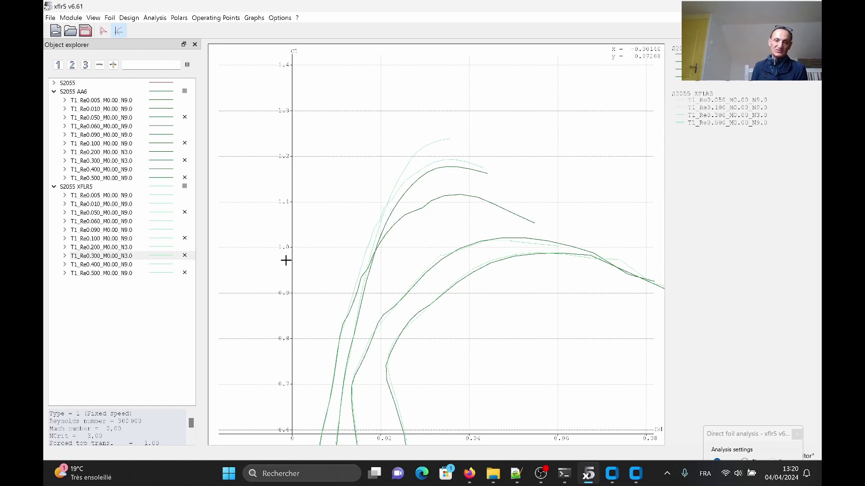
pyautogui.hotkey('ctrl', 's')
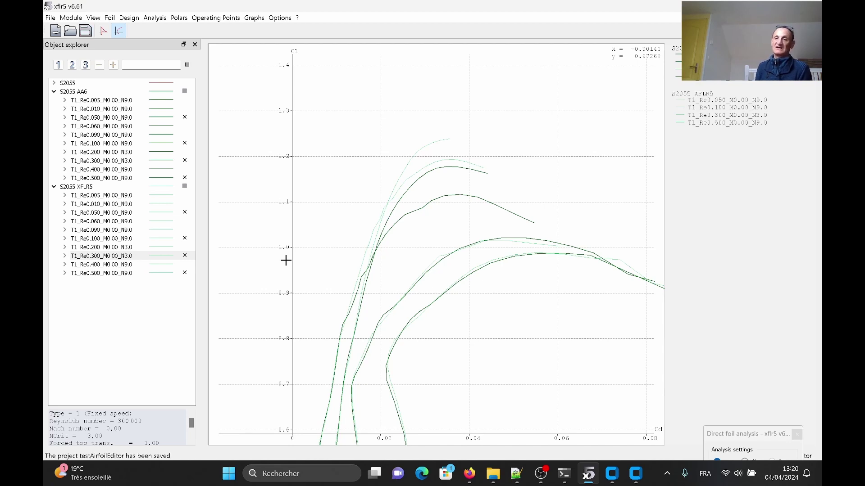